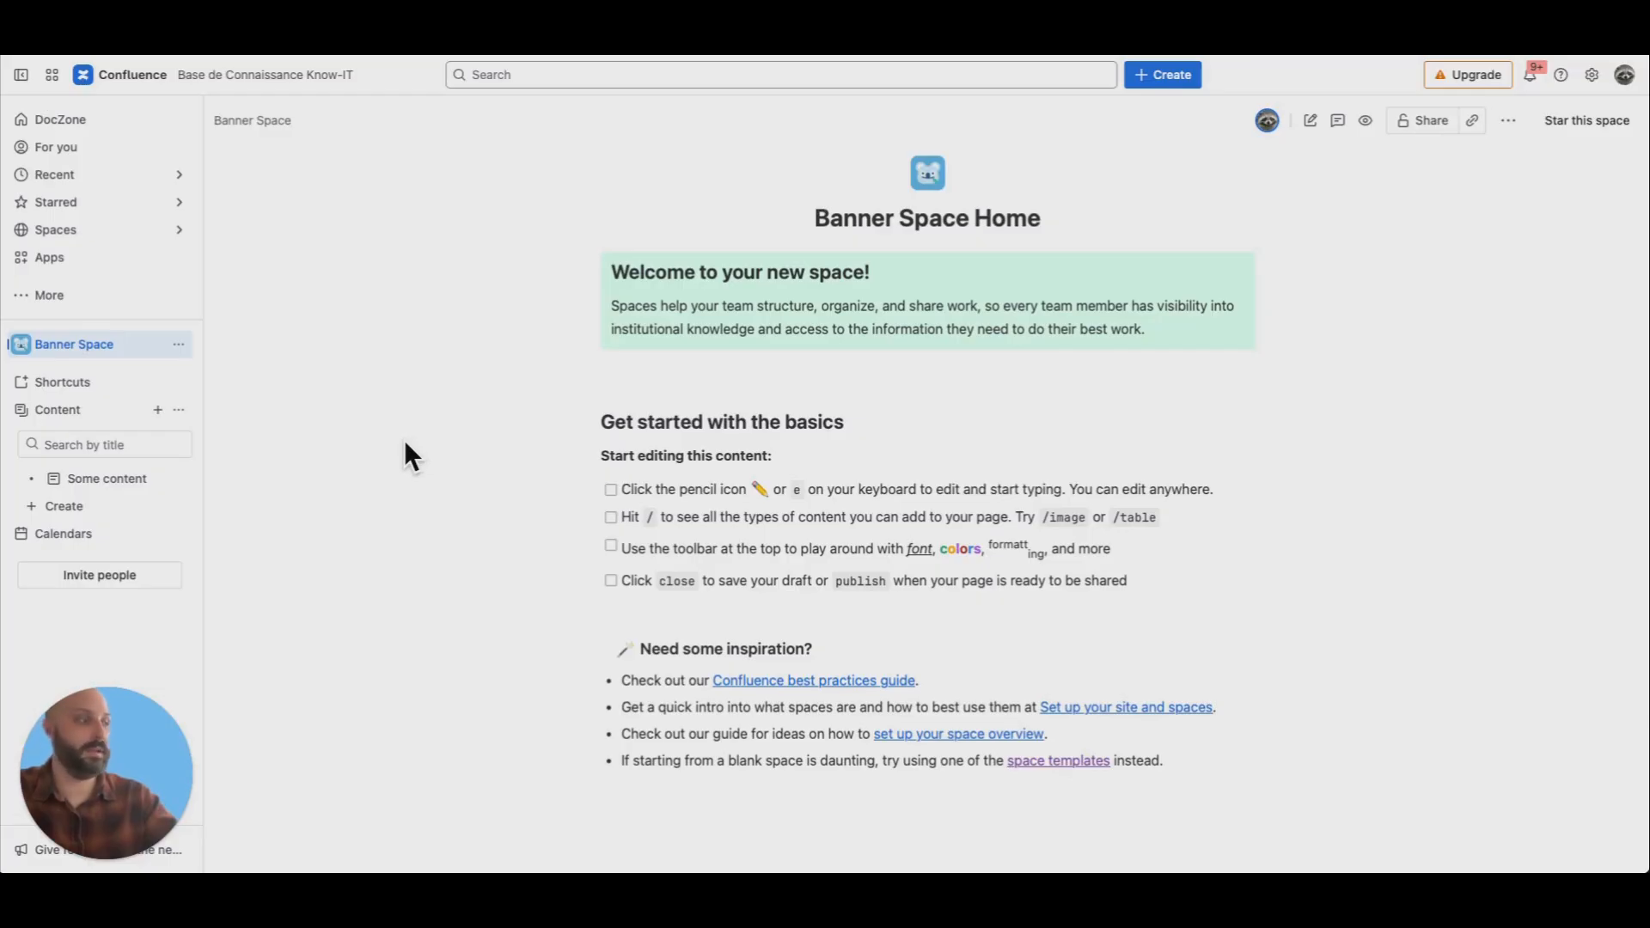
Open the Look and feel layout settings of Banner Space, where the header and footer are defined
{"action": "left_click", "coordinate": [178, 344]}
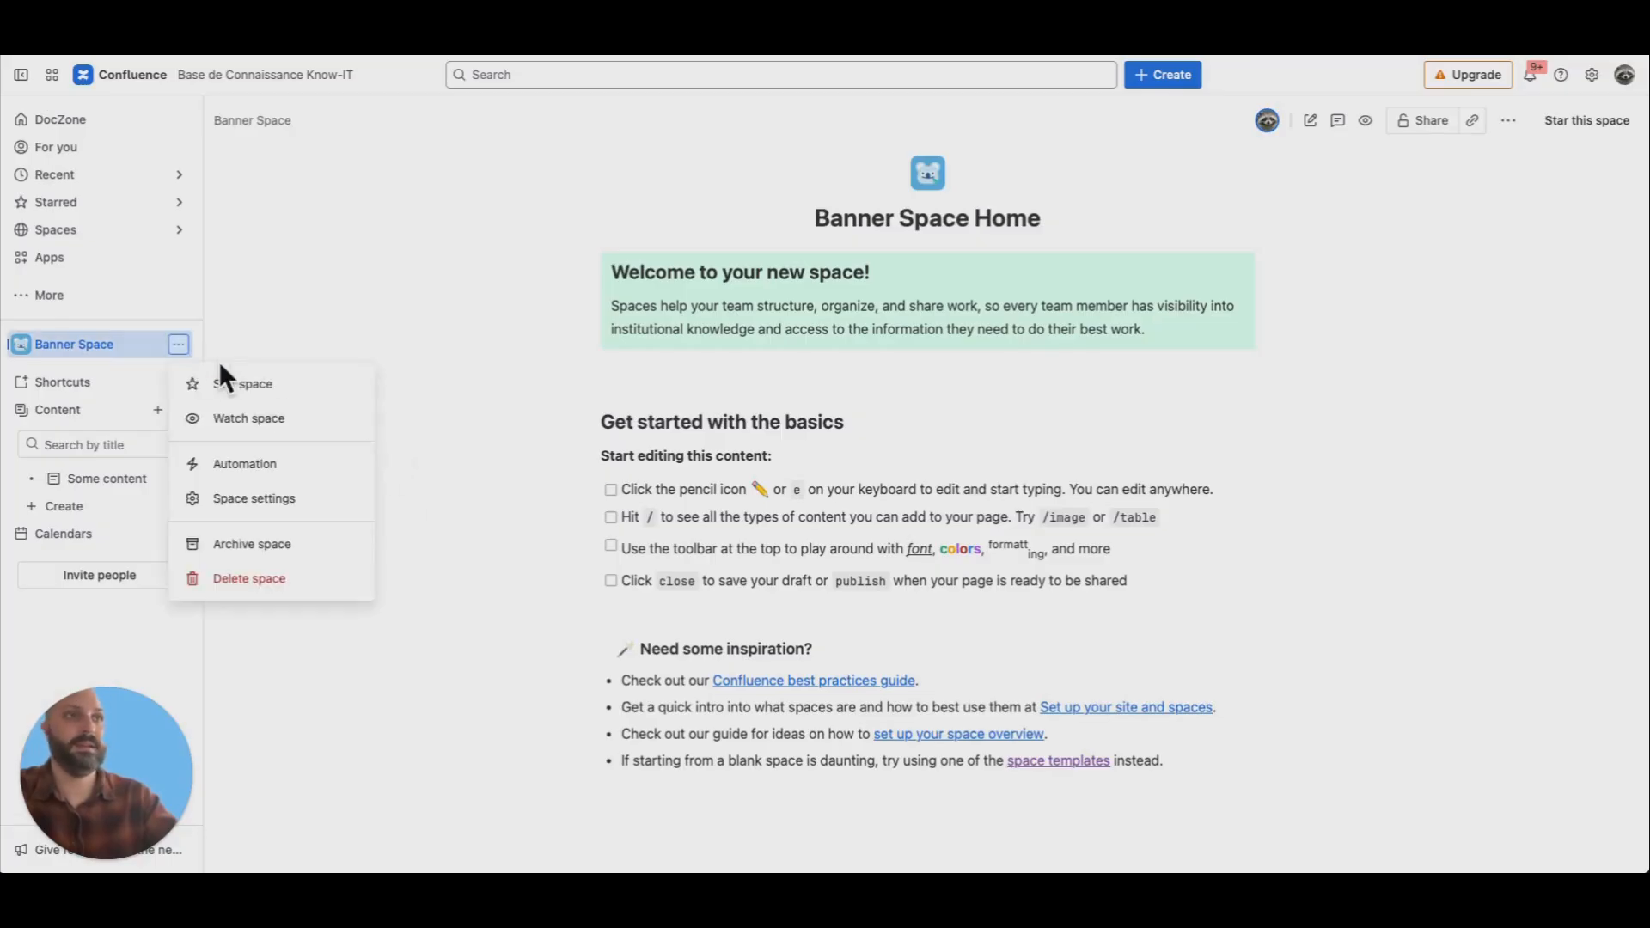
{"action": "left_click", "coordinate": [271, 497]}
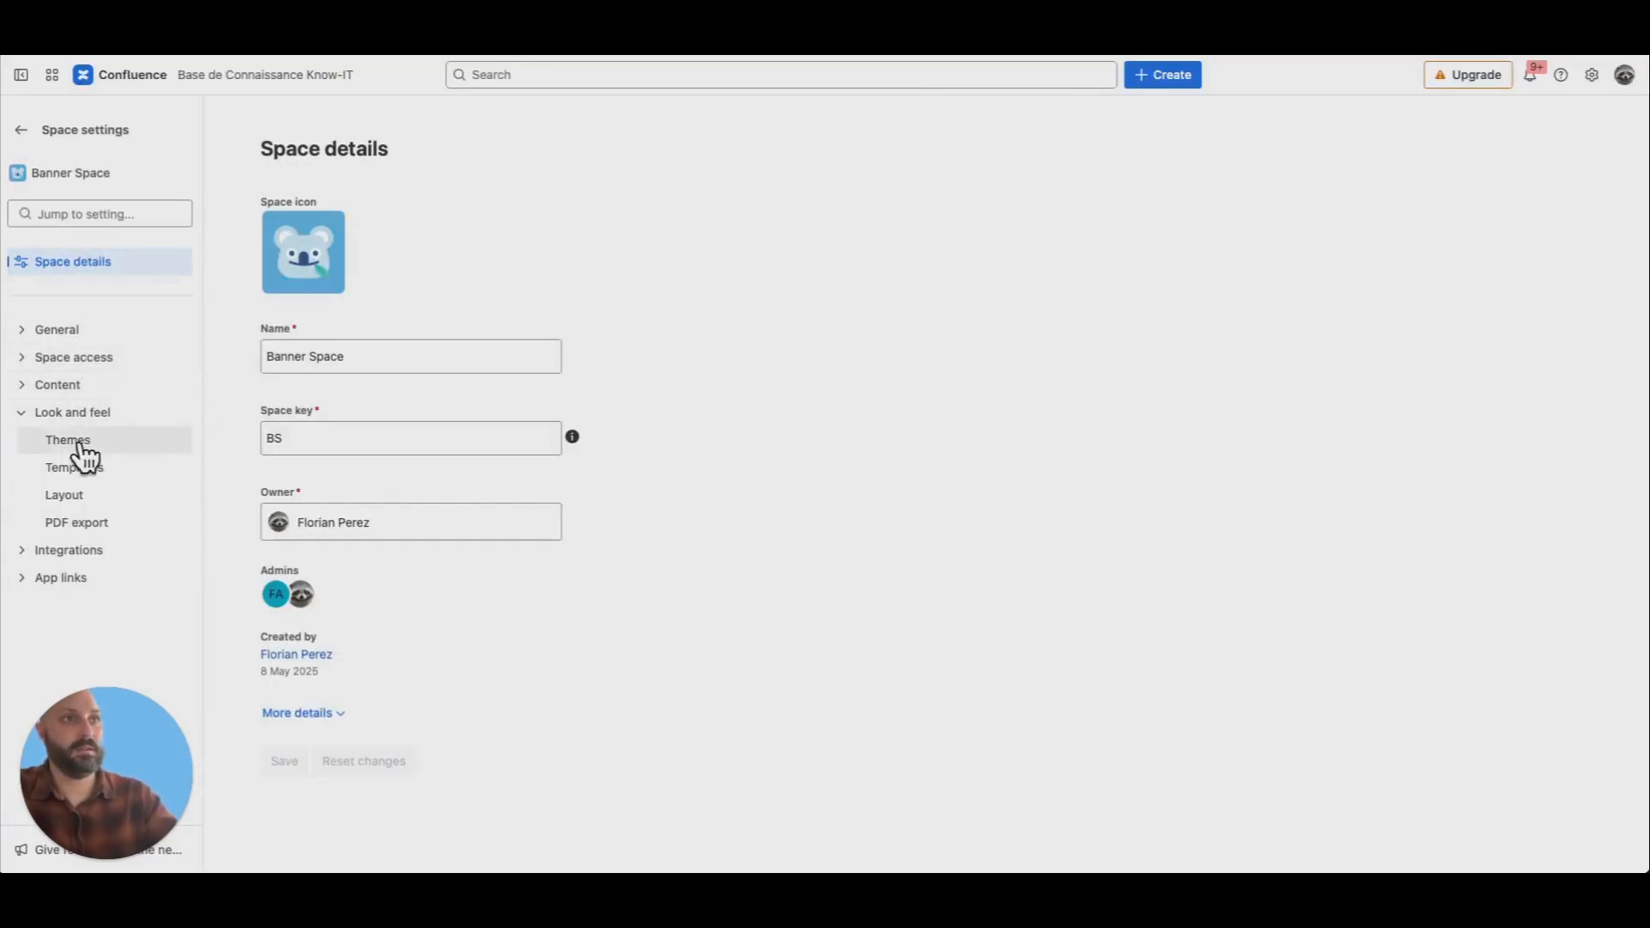
{"action": "left_click", "coordinate": [103, 498]}
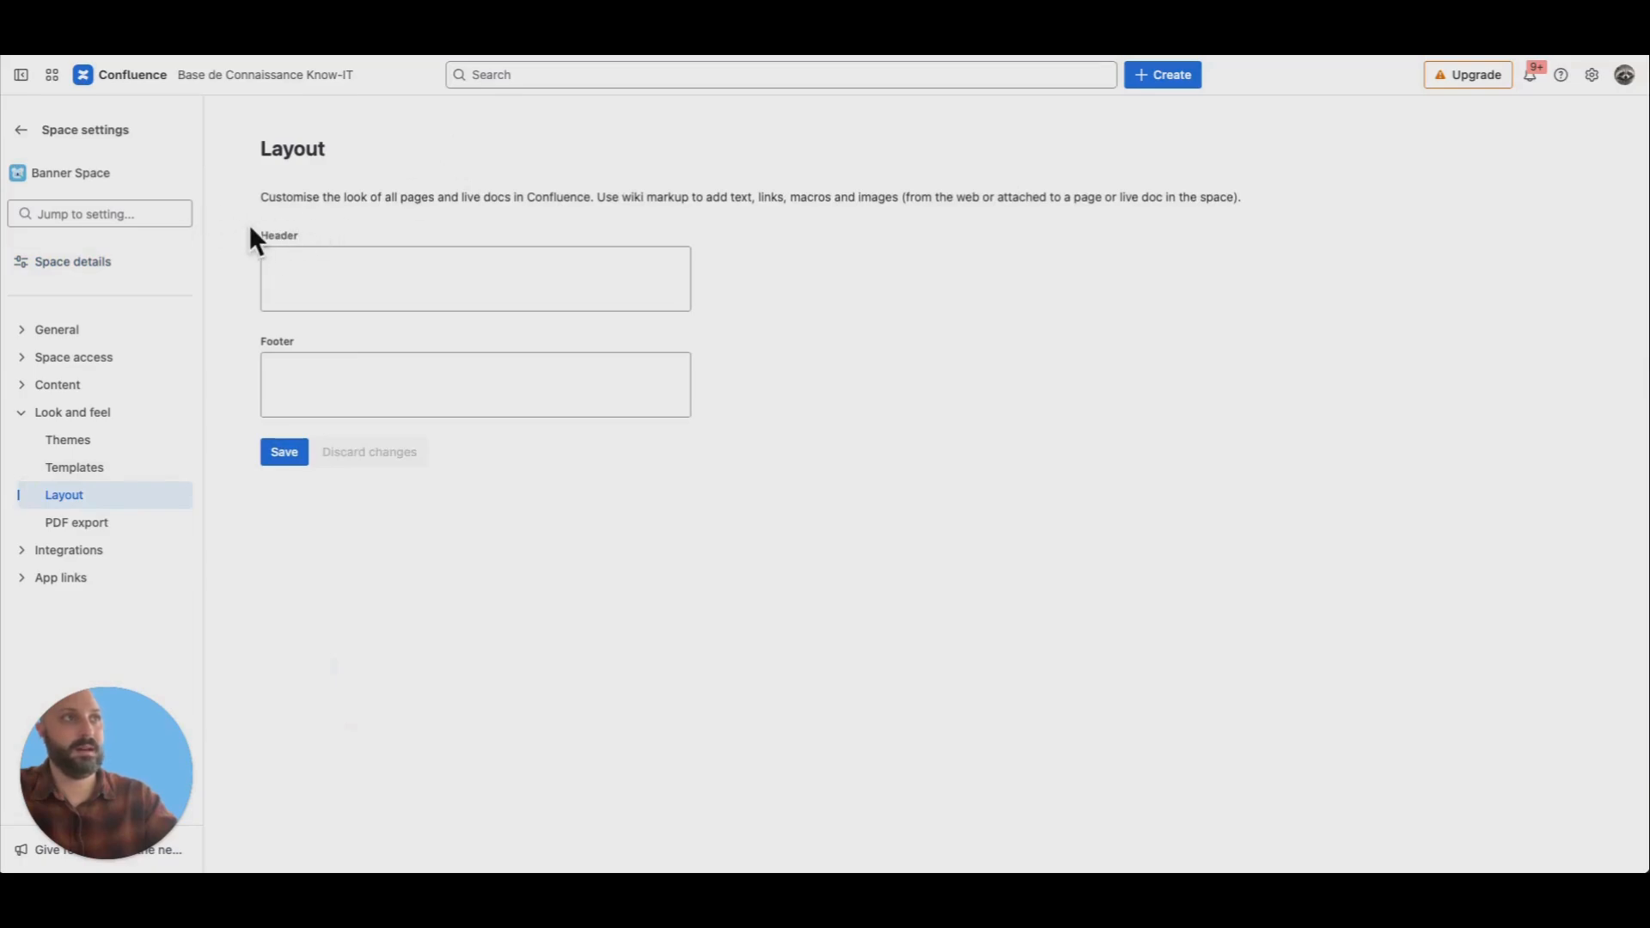
{"action": "left_click_drag", "start_coordinate": [258, 233], "coordinate": [334, 241]}
{"action": "left_click_drag", "start_coordinate": [261, 340], "coordinate": [302, 344]}
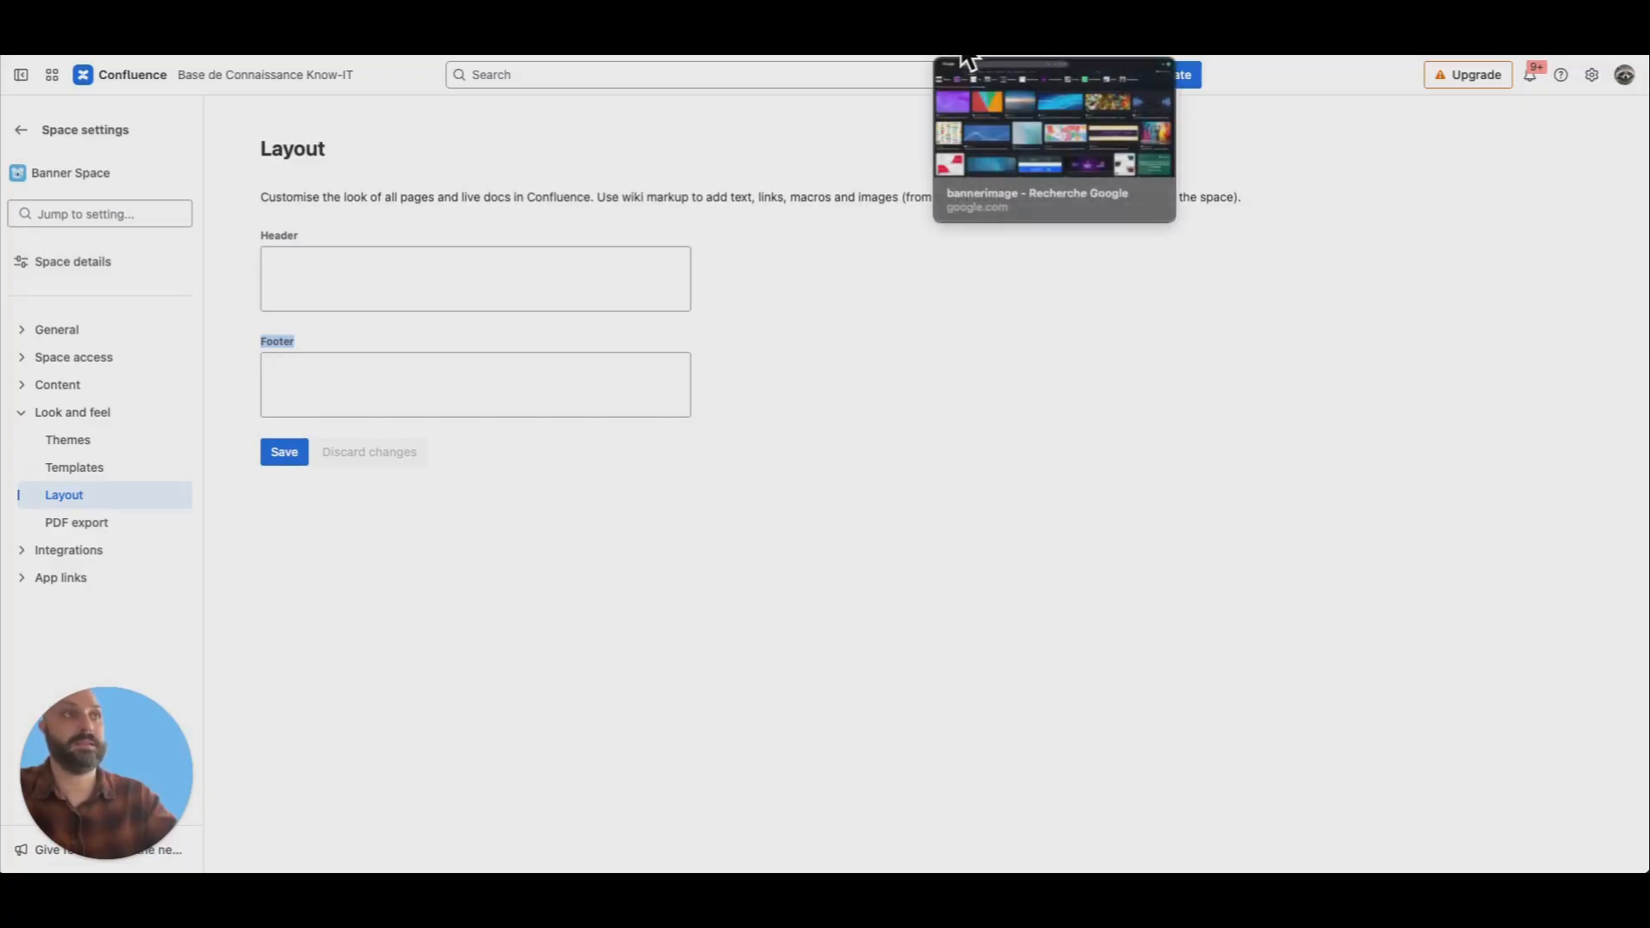
Copy the wiki markup example {include:DOC:My chocolate page} from the Include Page Macro documentation
{"action": "left_click", "coordinate": [789, 62]}
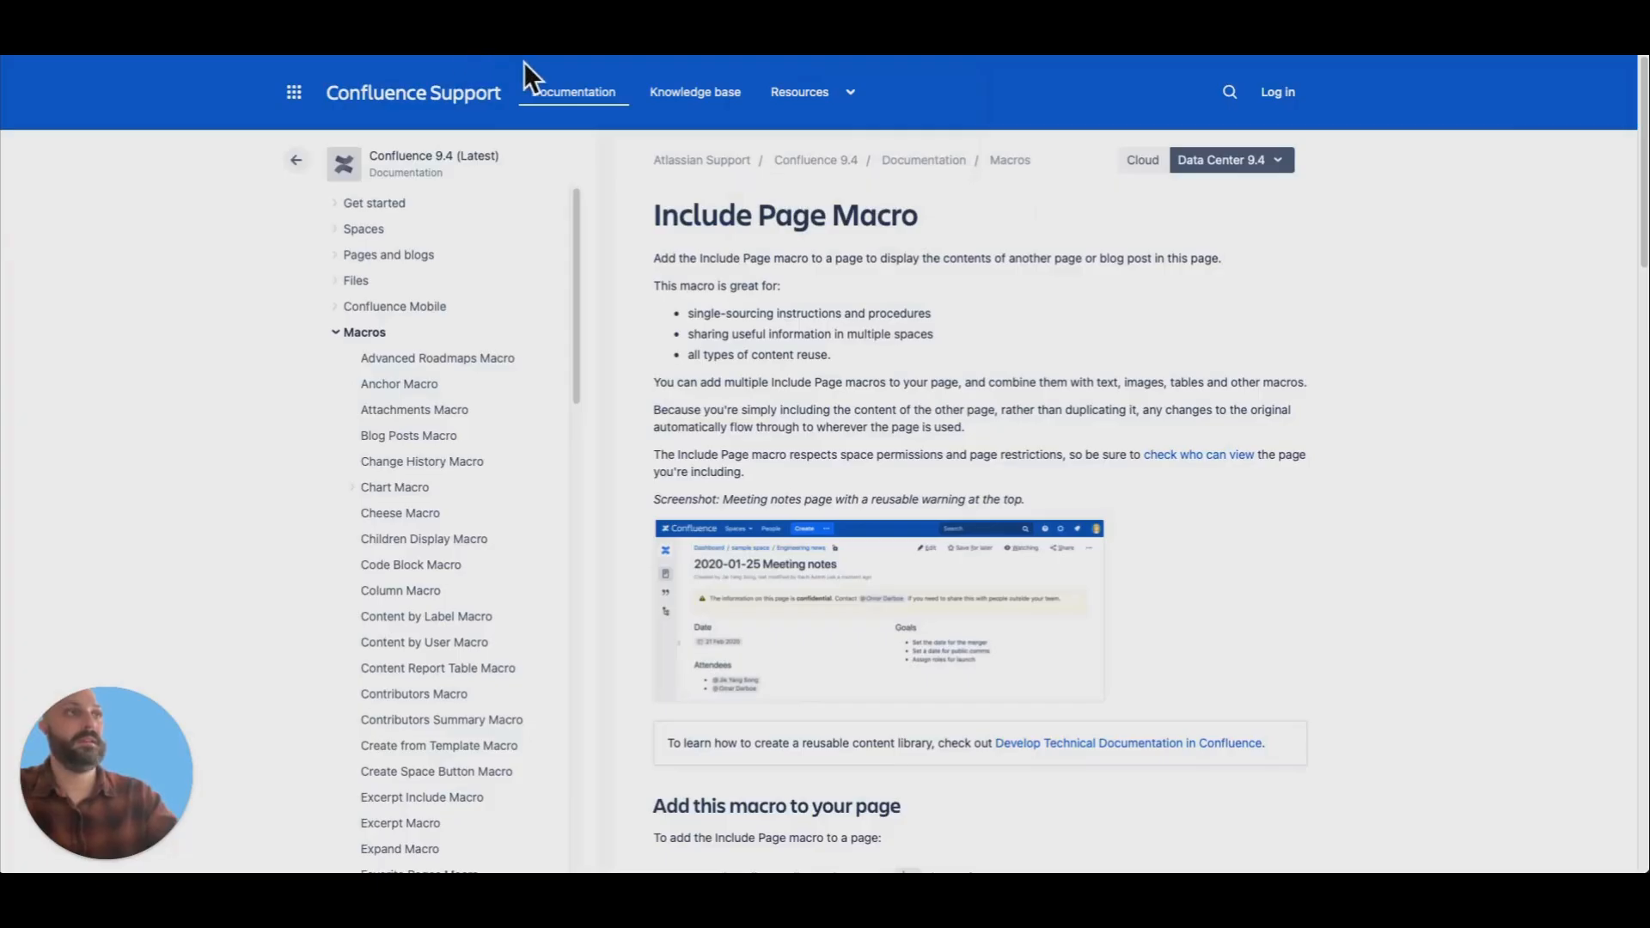
{"action": "left_click", "coordinate": [460, 60]}
{"action": "left_click", "coordinate": [306, 262]}
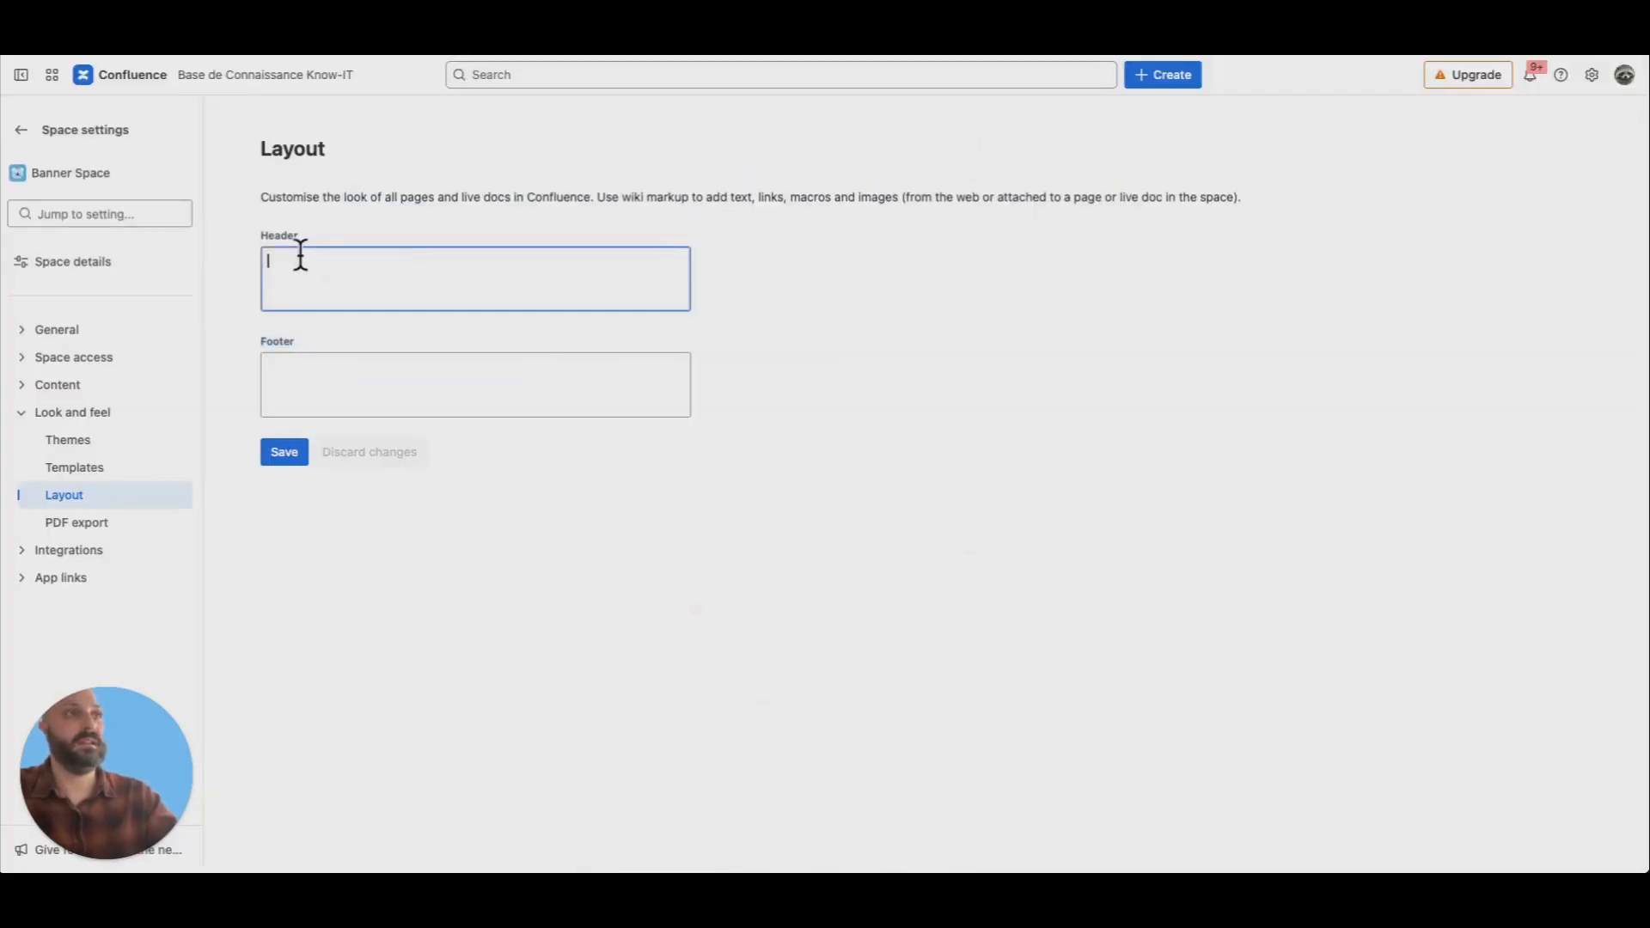
{"action": "left_click", "coordinate": [810, 56]}
{"action": "scroll", "coordinate": [749, 349], "scroll_direction": "down", "scroll_amount": 10}
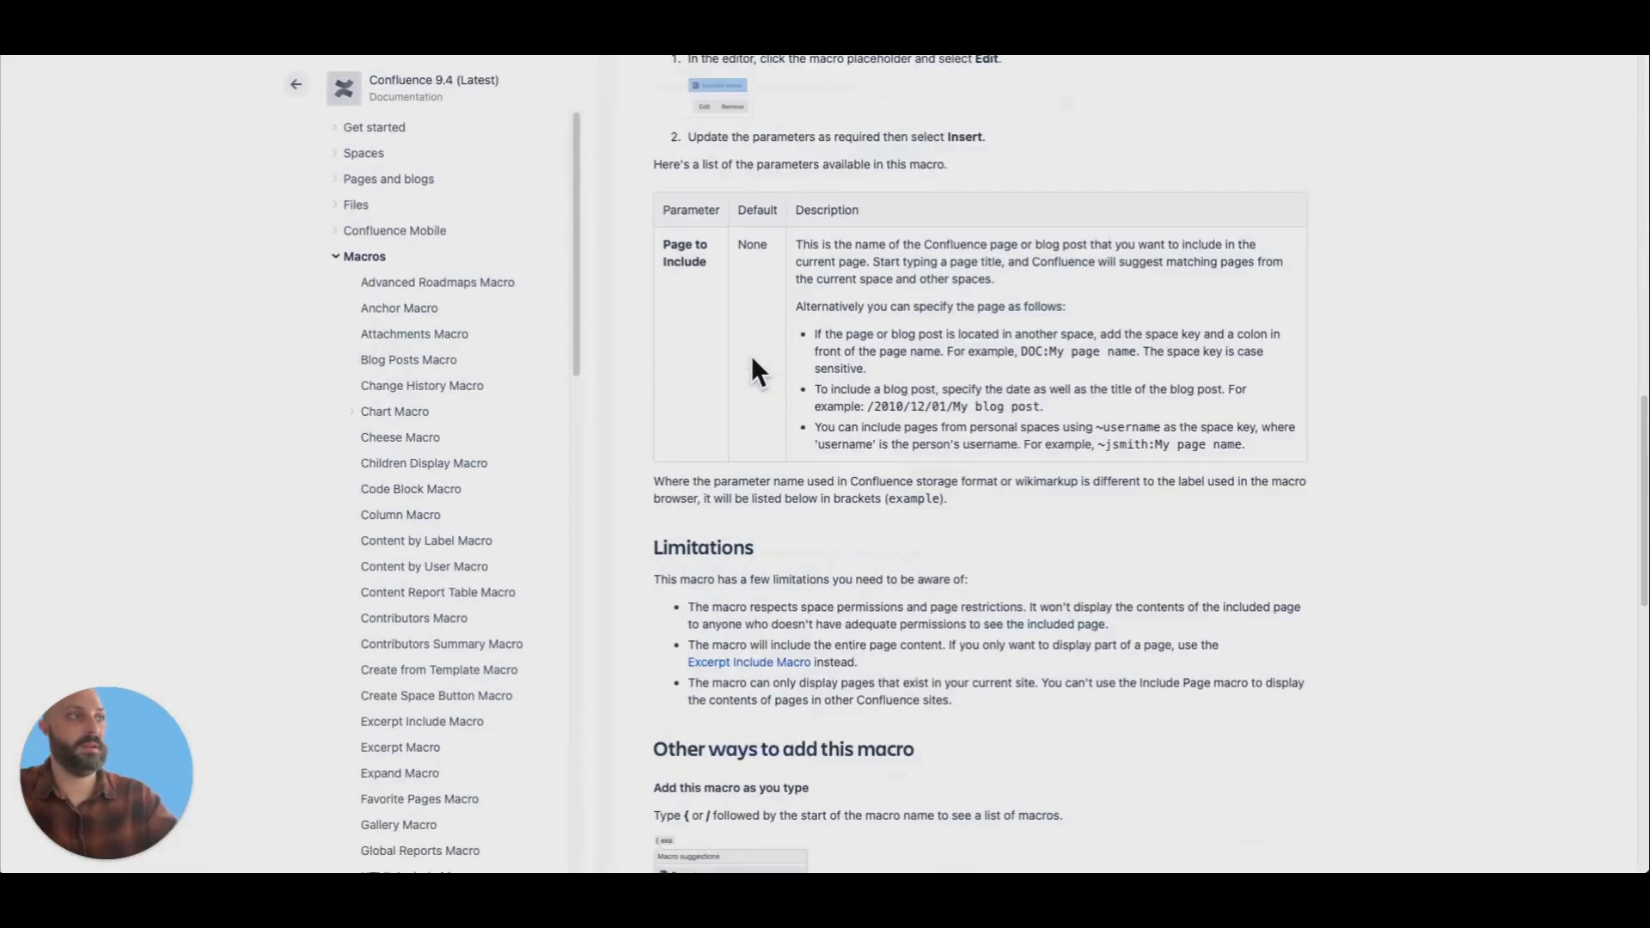
{"action": "scroll", "coordinate": [751, 359], "scroll_direction": "down", "scroll_amount": 6}
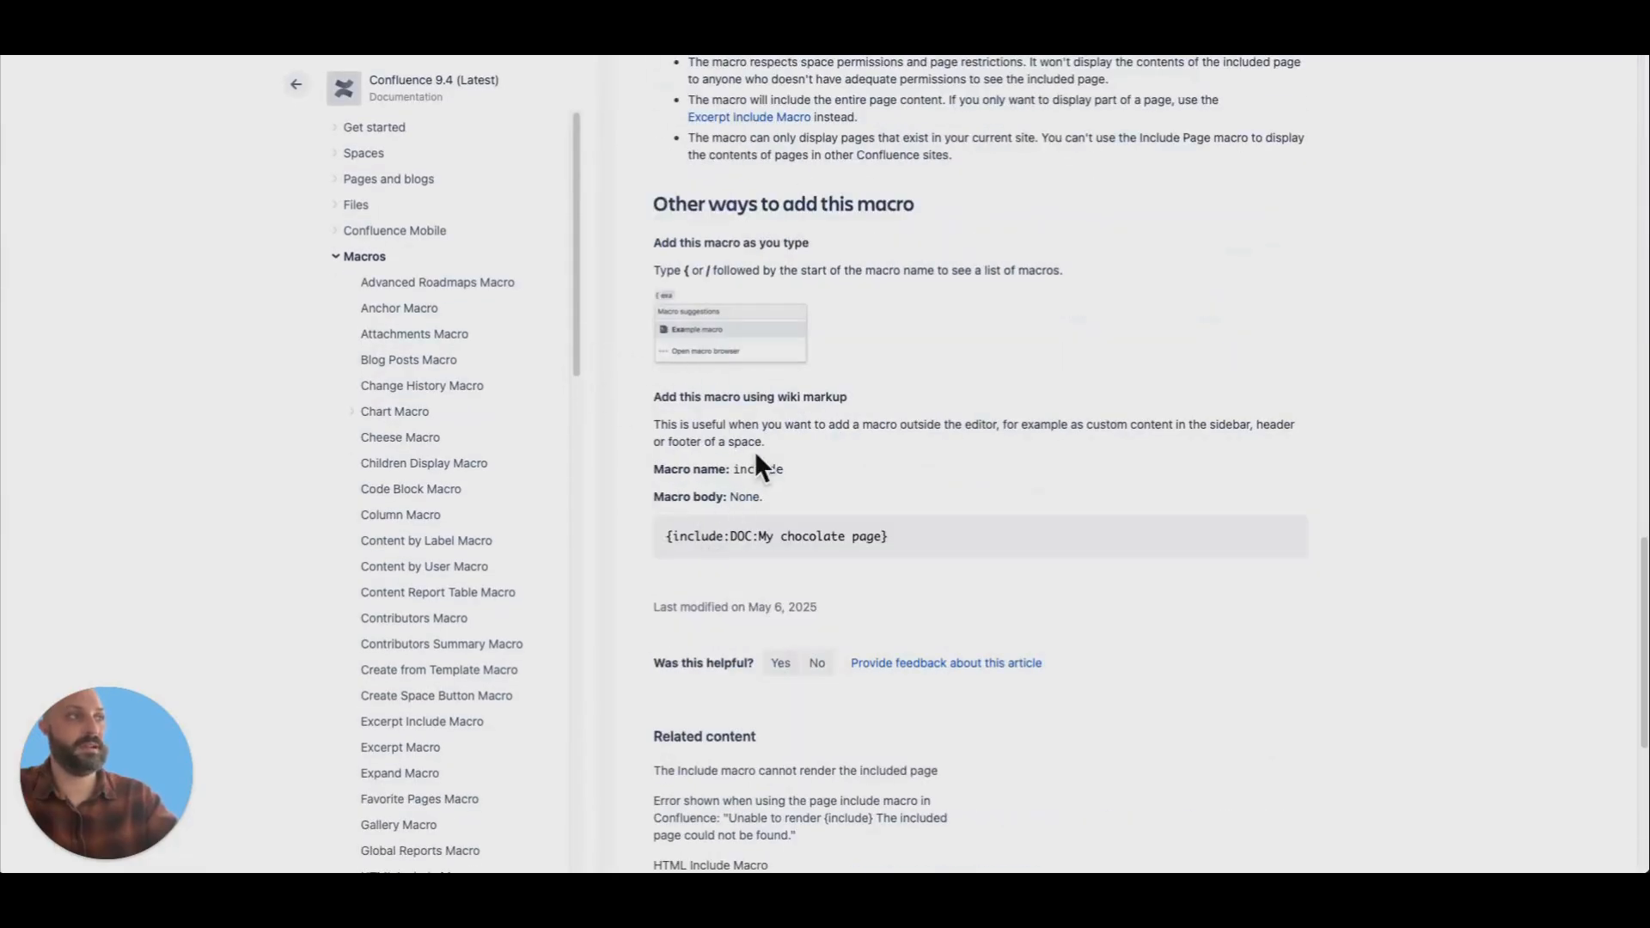
{"action": "left_click_drag", "start_coordinate": [776, 396], "coordinate": [870, 398]}
{"action": "left_click_drag", "start_coordinate": [897, 533], "coordinate": [663, 534]}
{"action": "key", "text": "ctrl+c"}
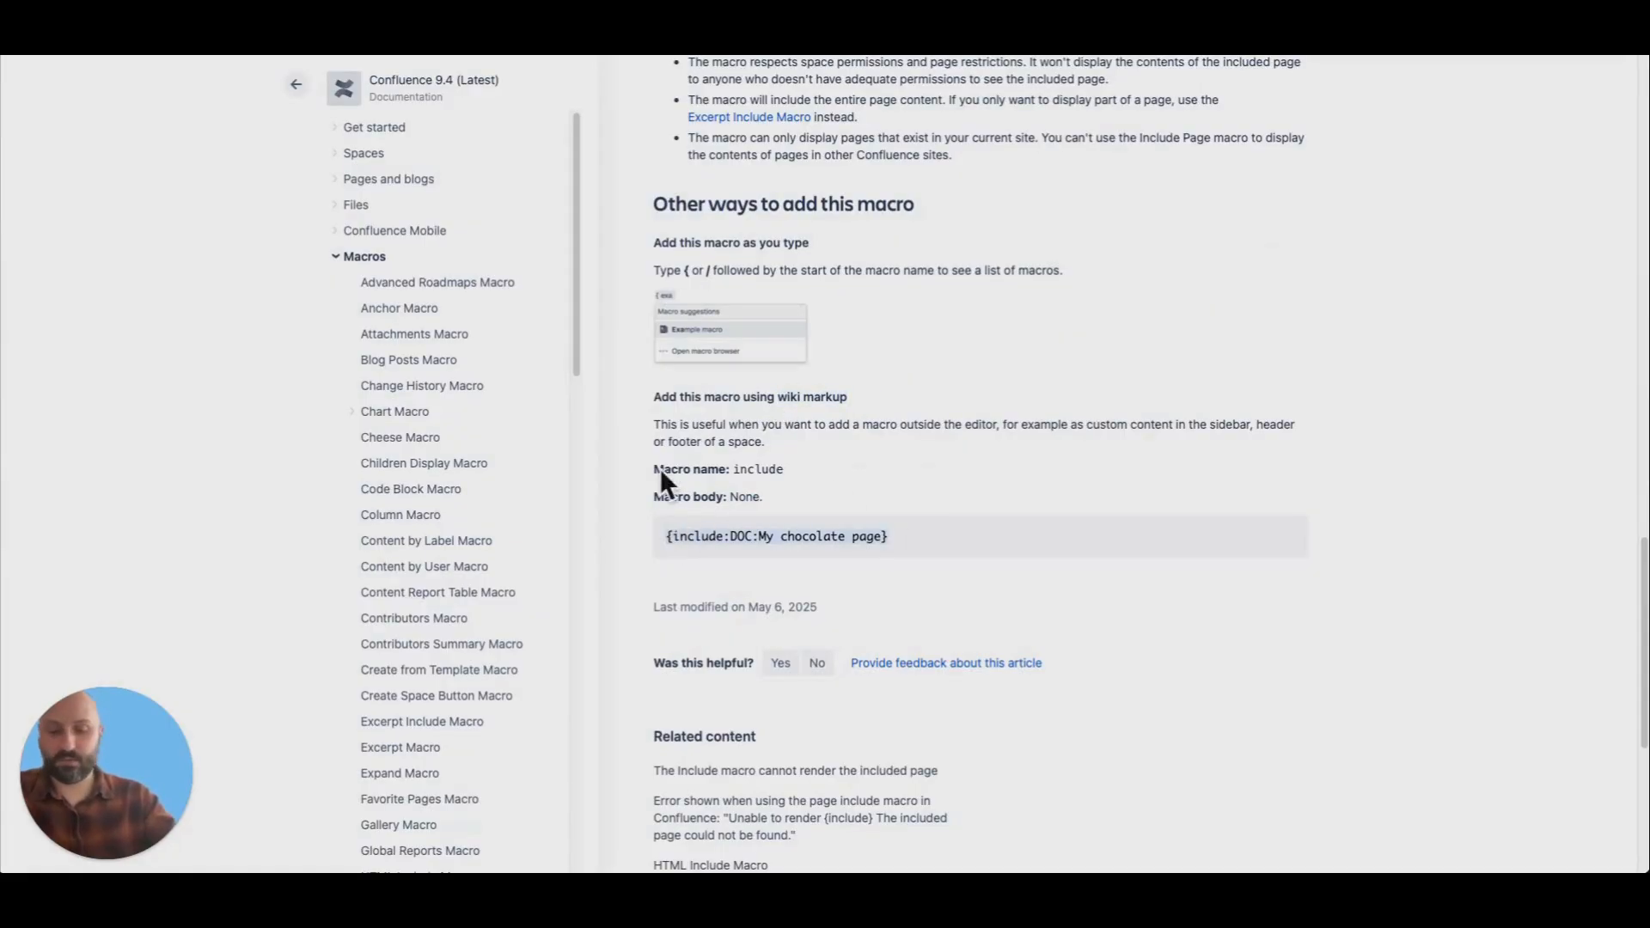
Paste the copied include macro into the space layout's Header, replace its space key with BS, and save the layout
{"action": "scroll", "coordinate": [588, 419], "scroll_direction": "up", "scroll_amount": 20}
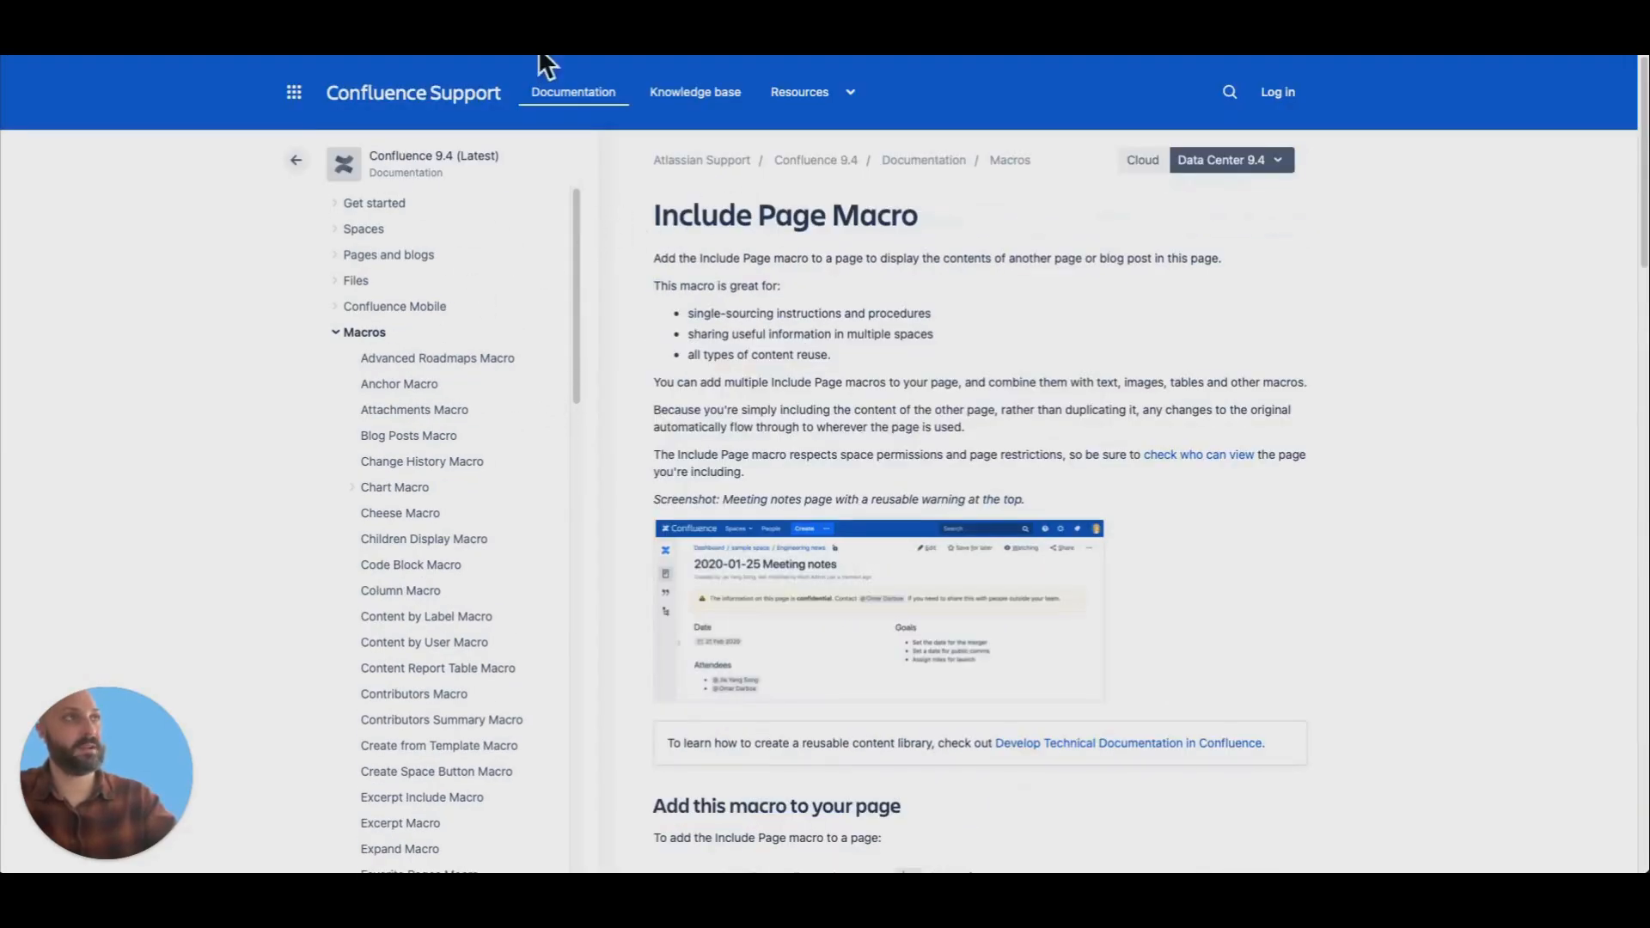
{"action": "left_click", "coordinate": [477, 53]}
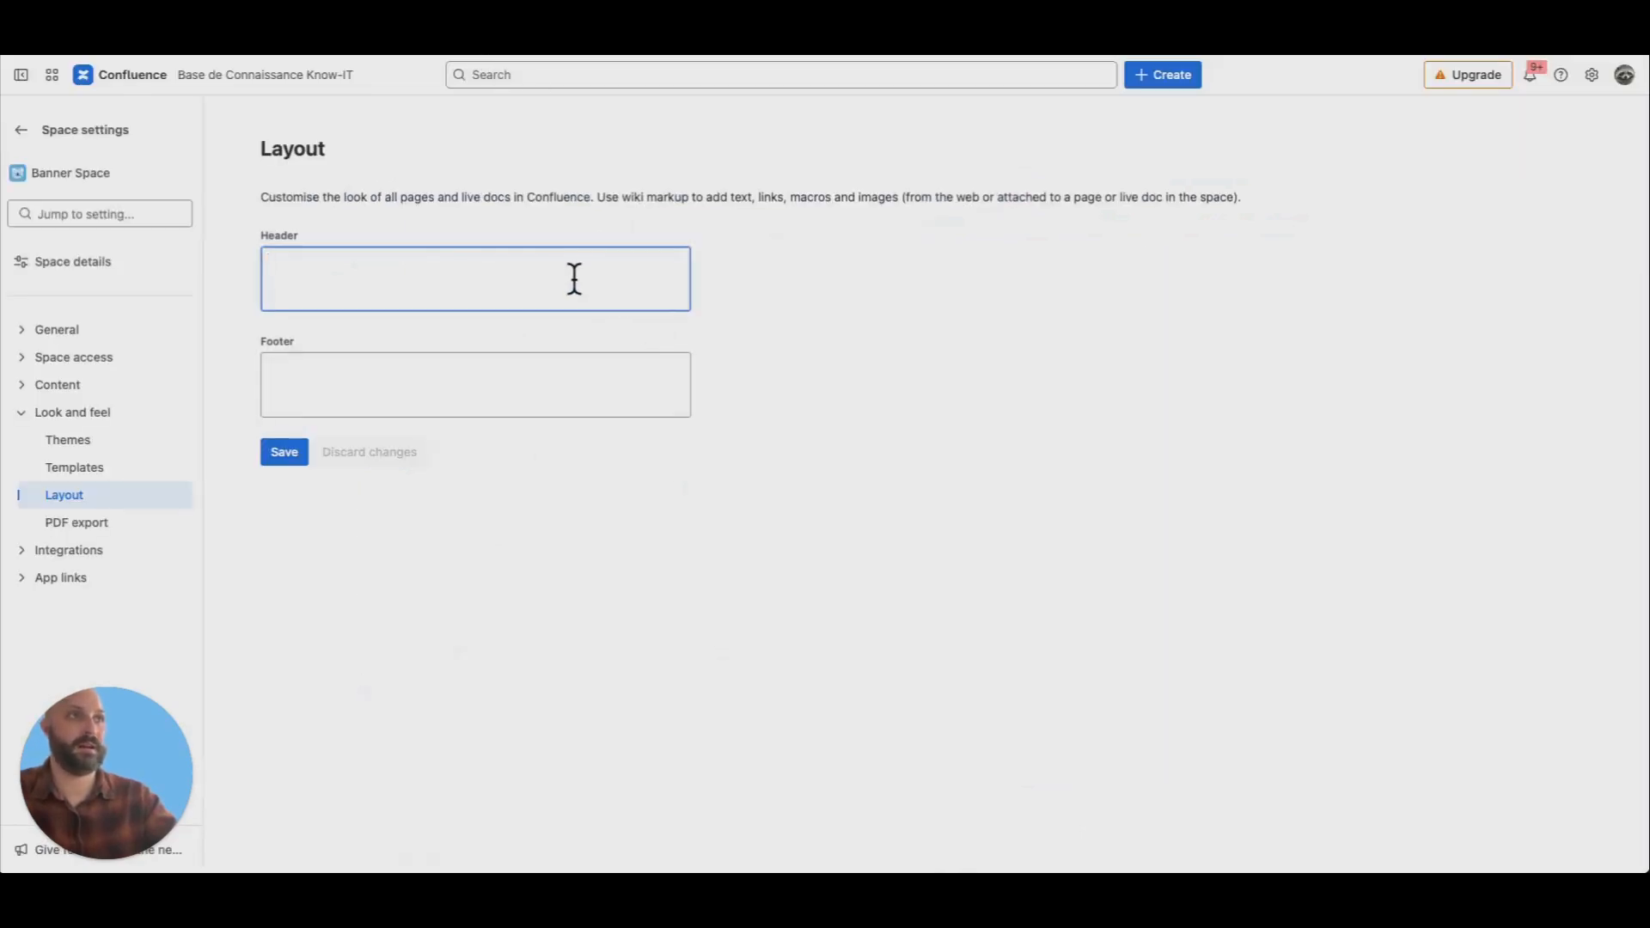
{"action": "key", "text": "ctrl+v"}
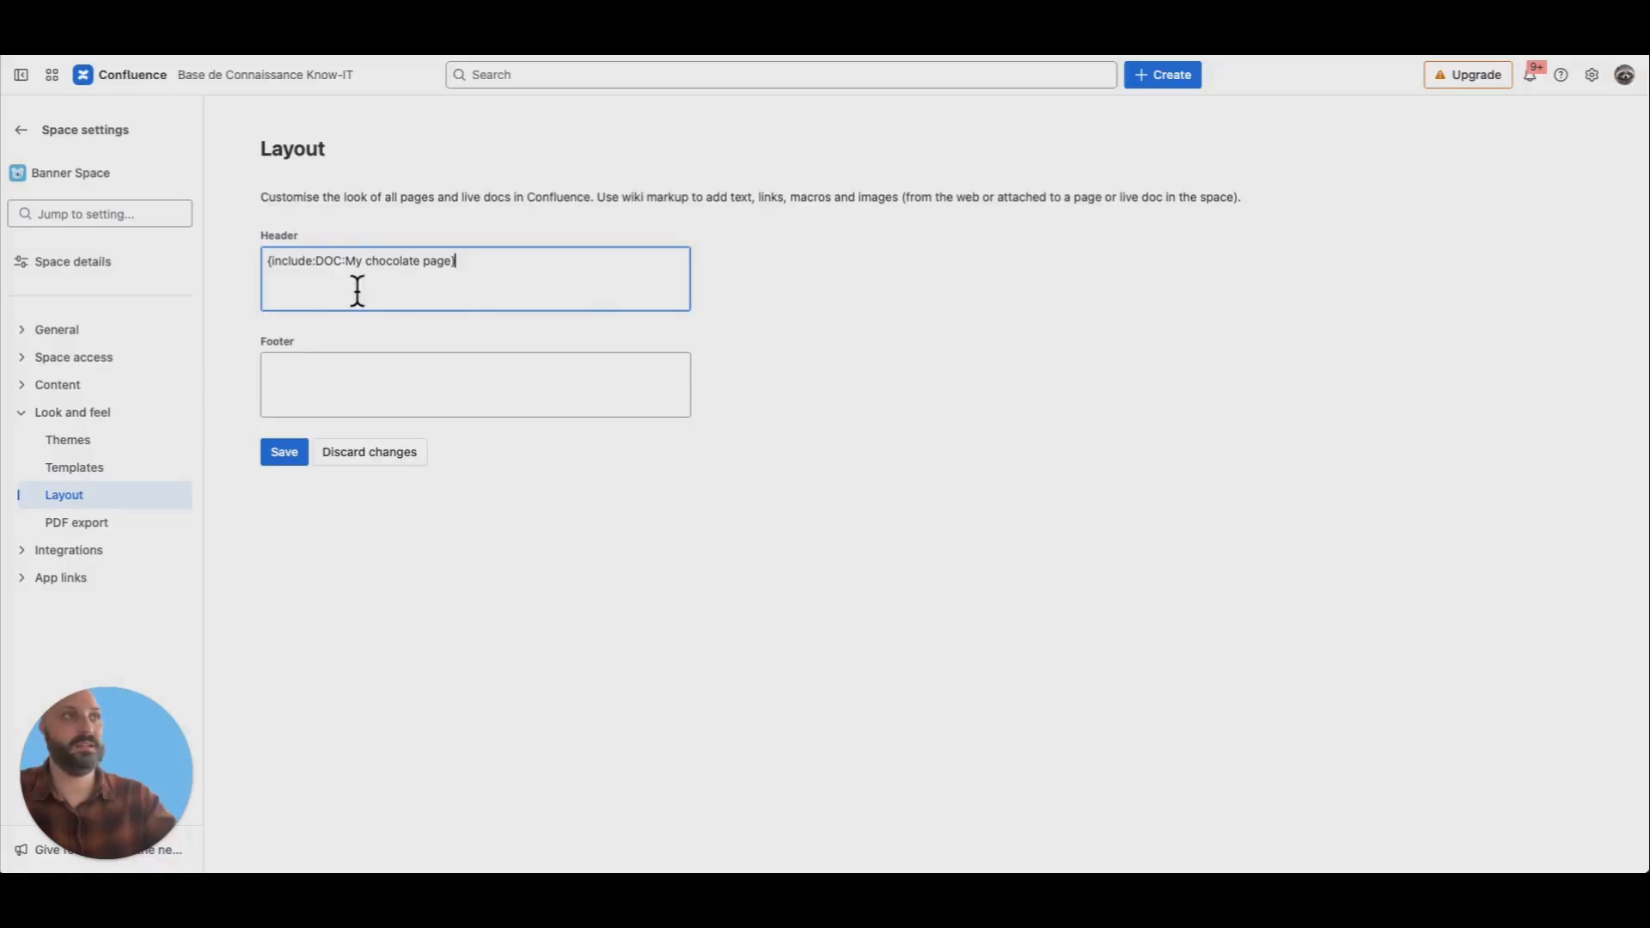
{"action": "double_click", "coordinate": [335, 262]}
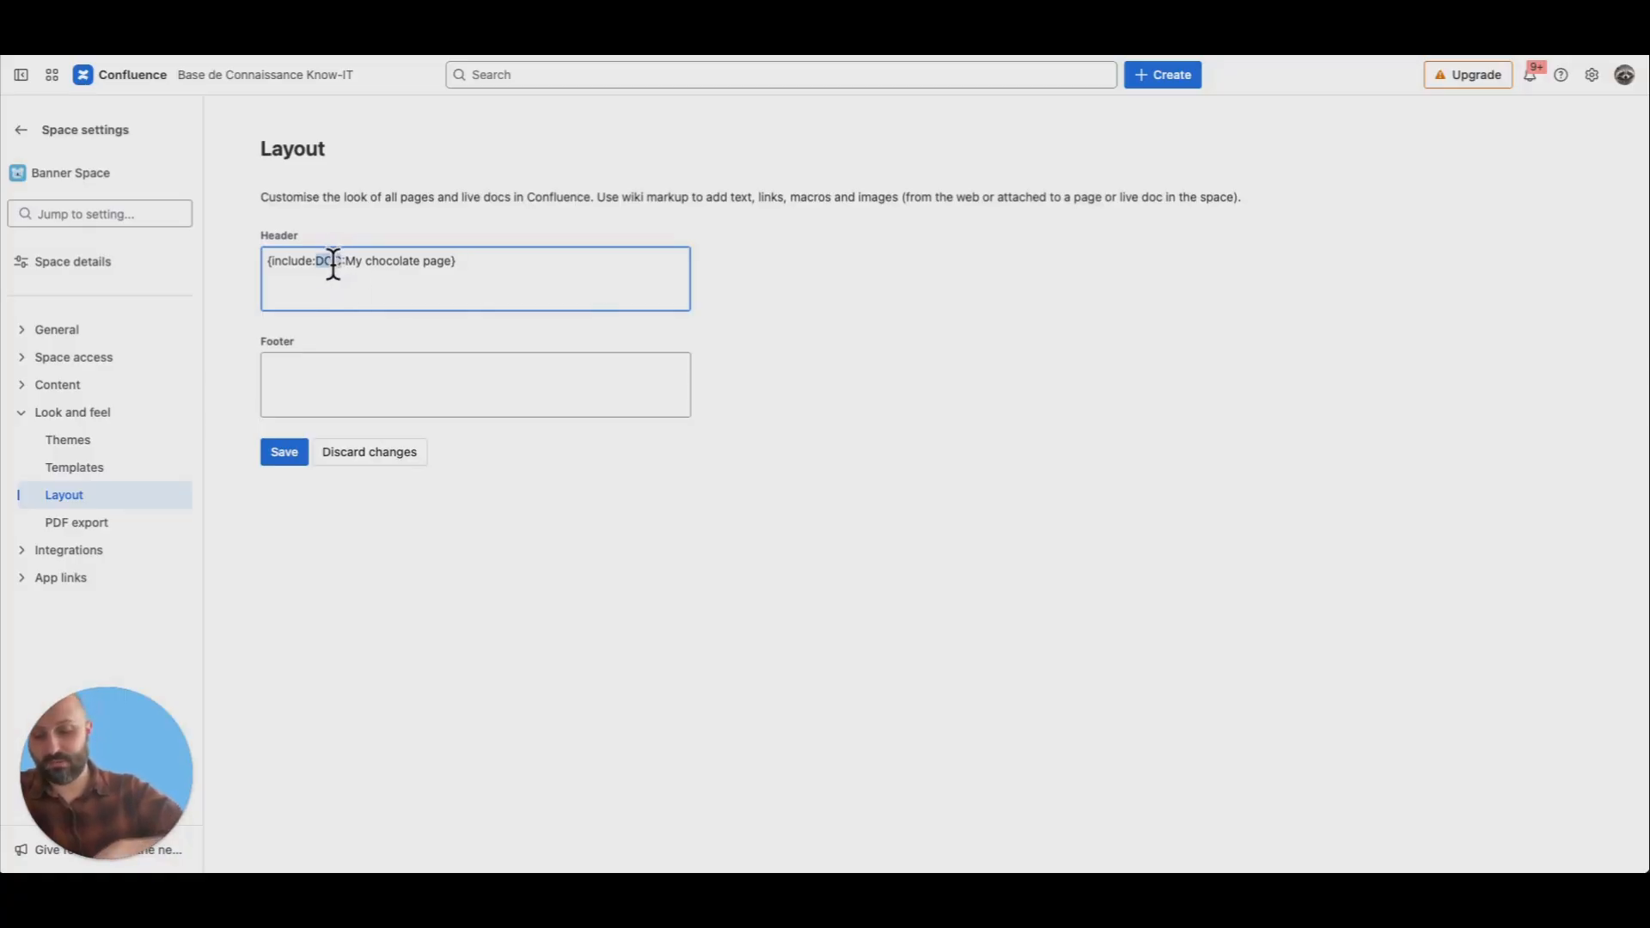
{"action": "type", "text": "BS"}
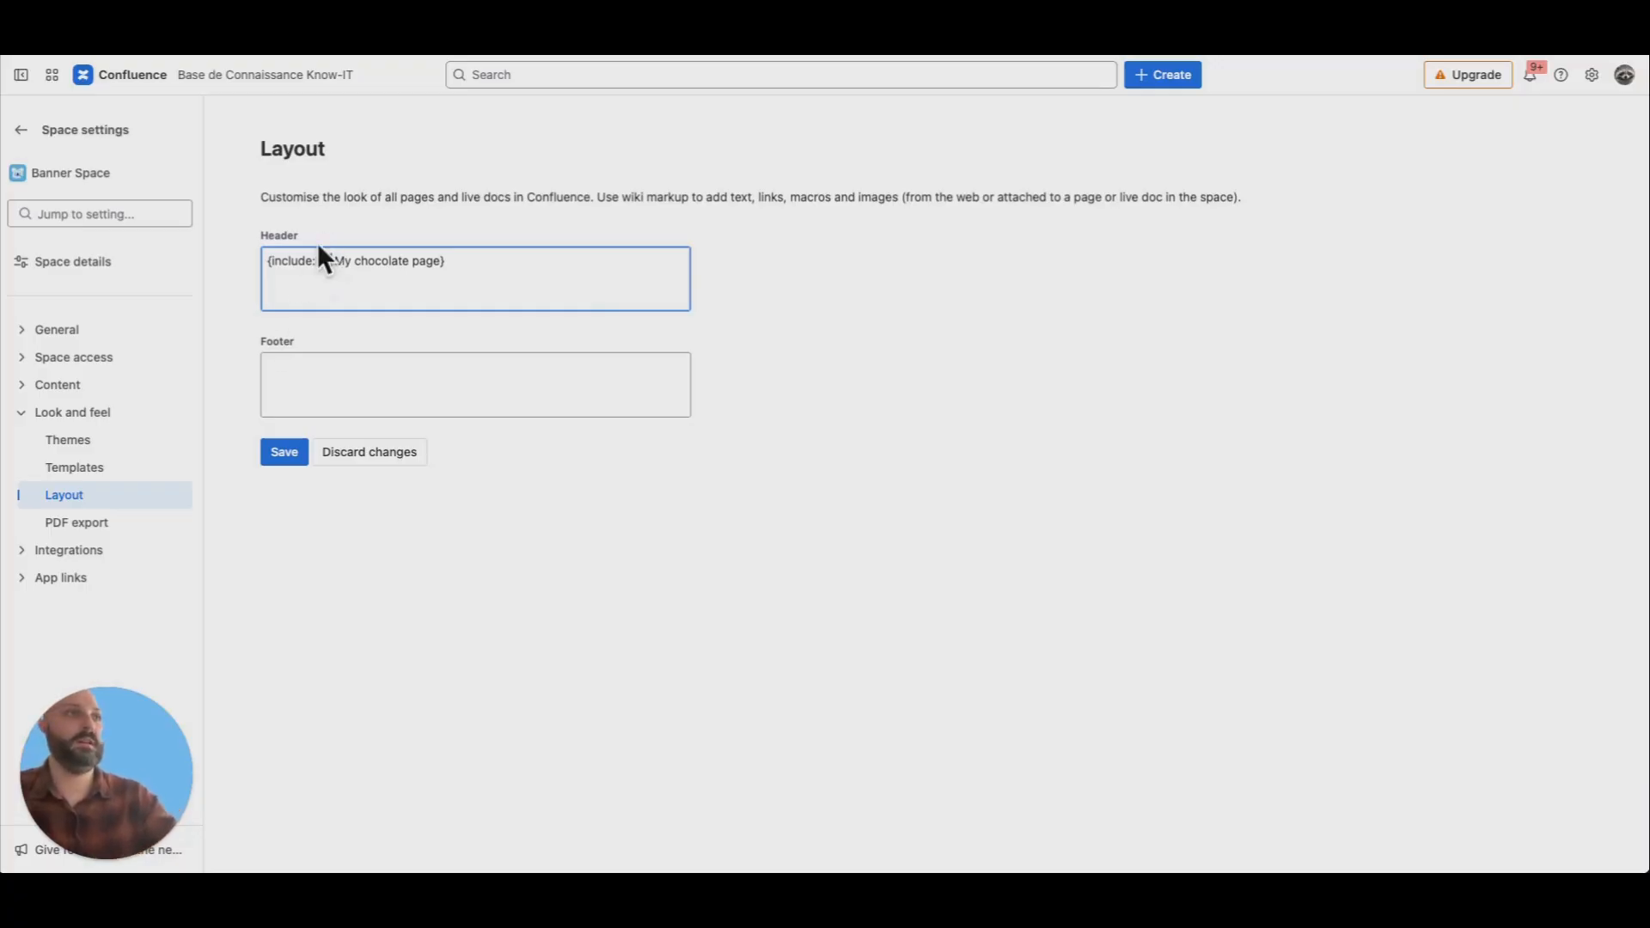
{"action": "left_click_drag", "start_coordinate": [270, 260], "coordinate": [319, 262]}
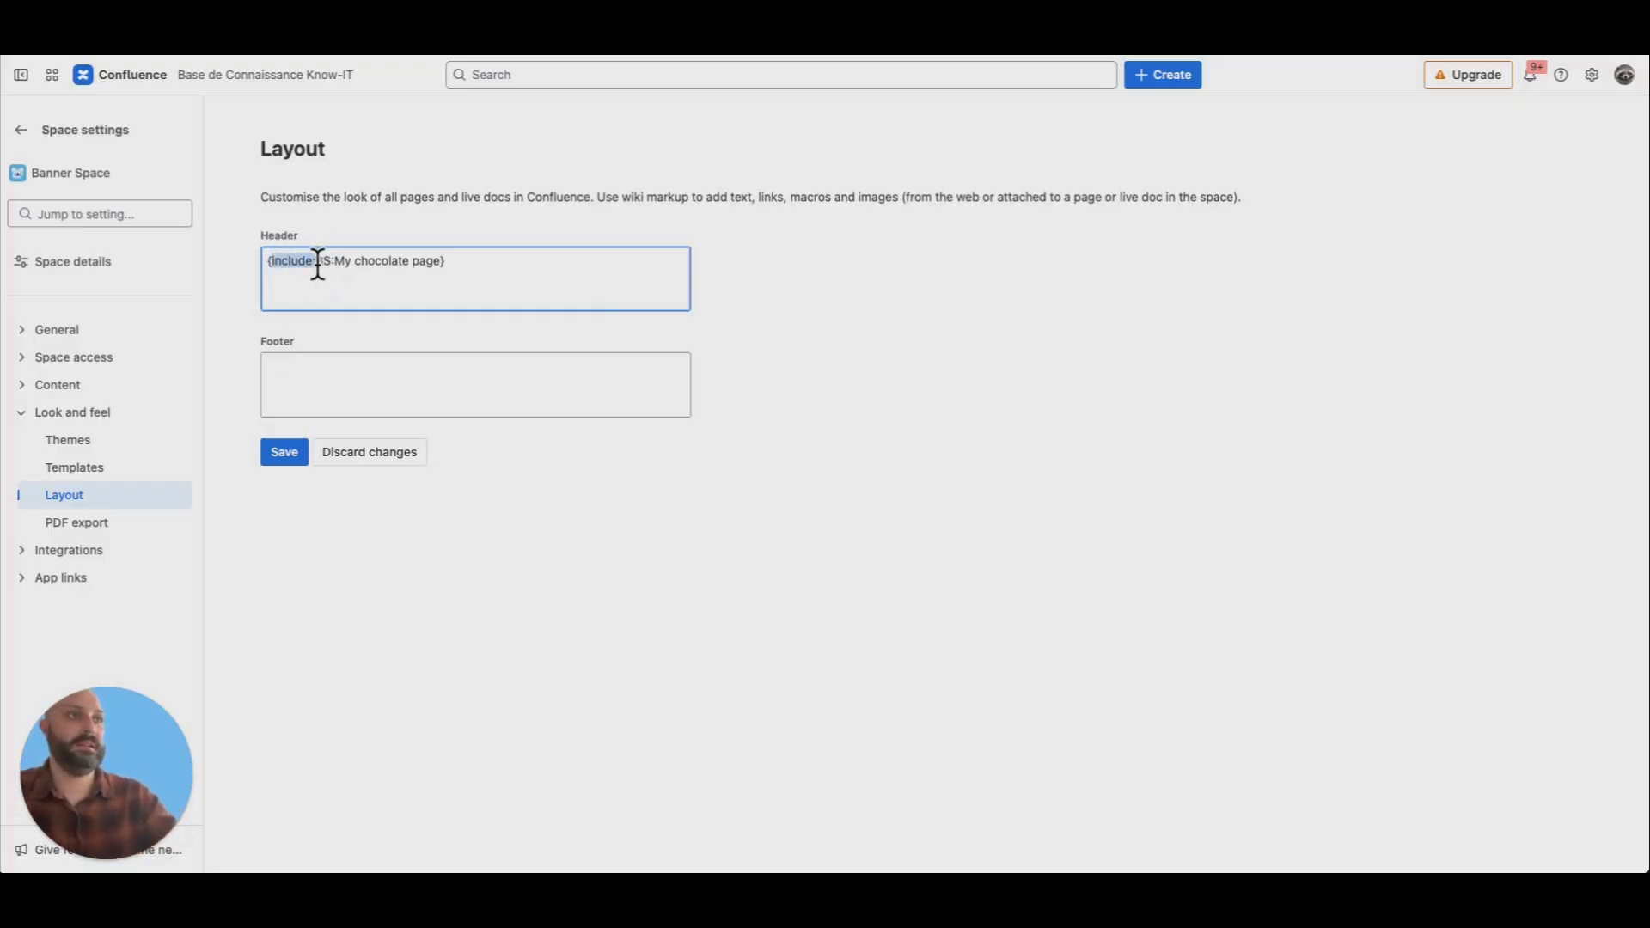
{"action": "double_click", "coordinate": [327, 262]}
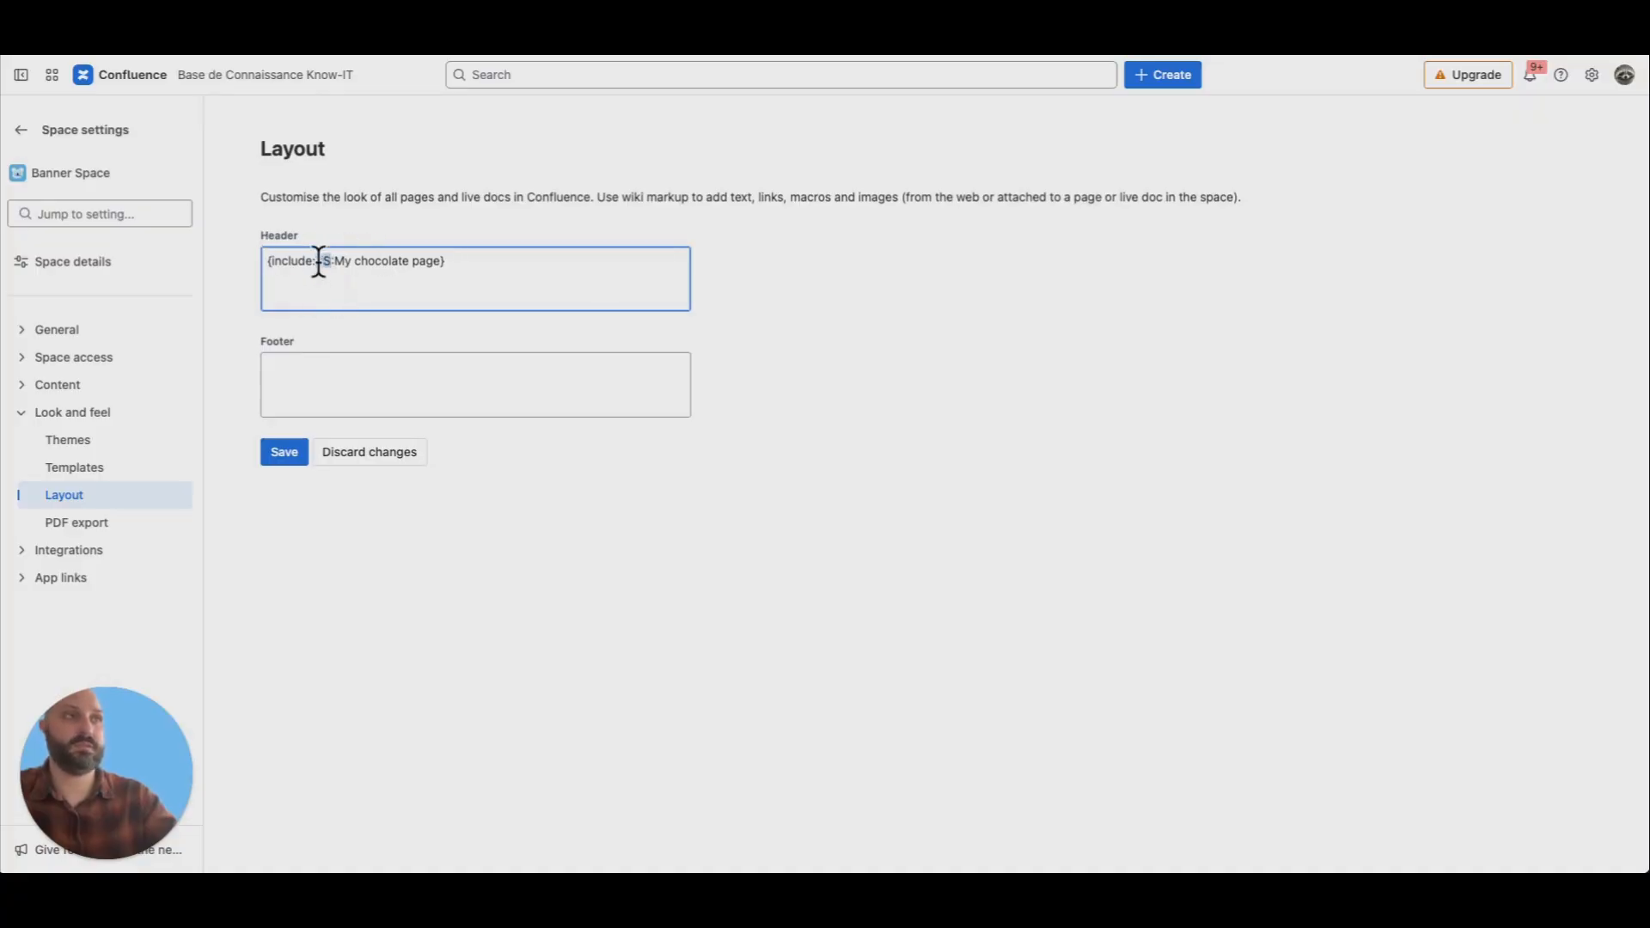
{"action": "left_click_drag", "start_coordinate": [338, 263], "coordinate": [438, 264]}
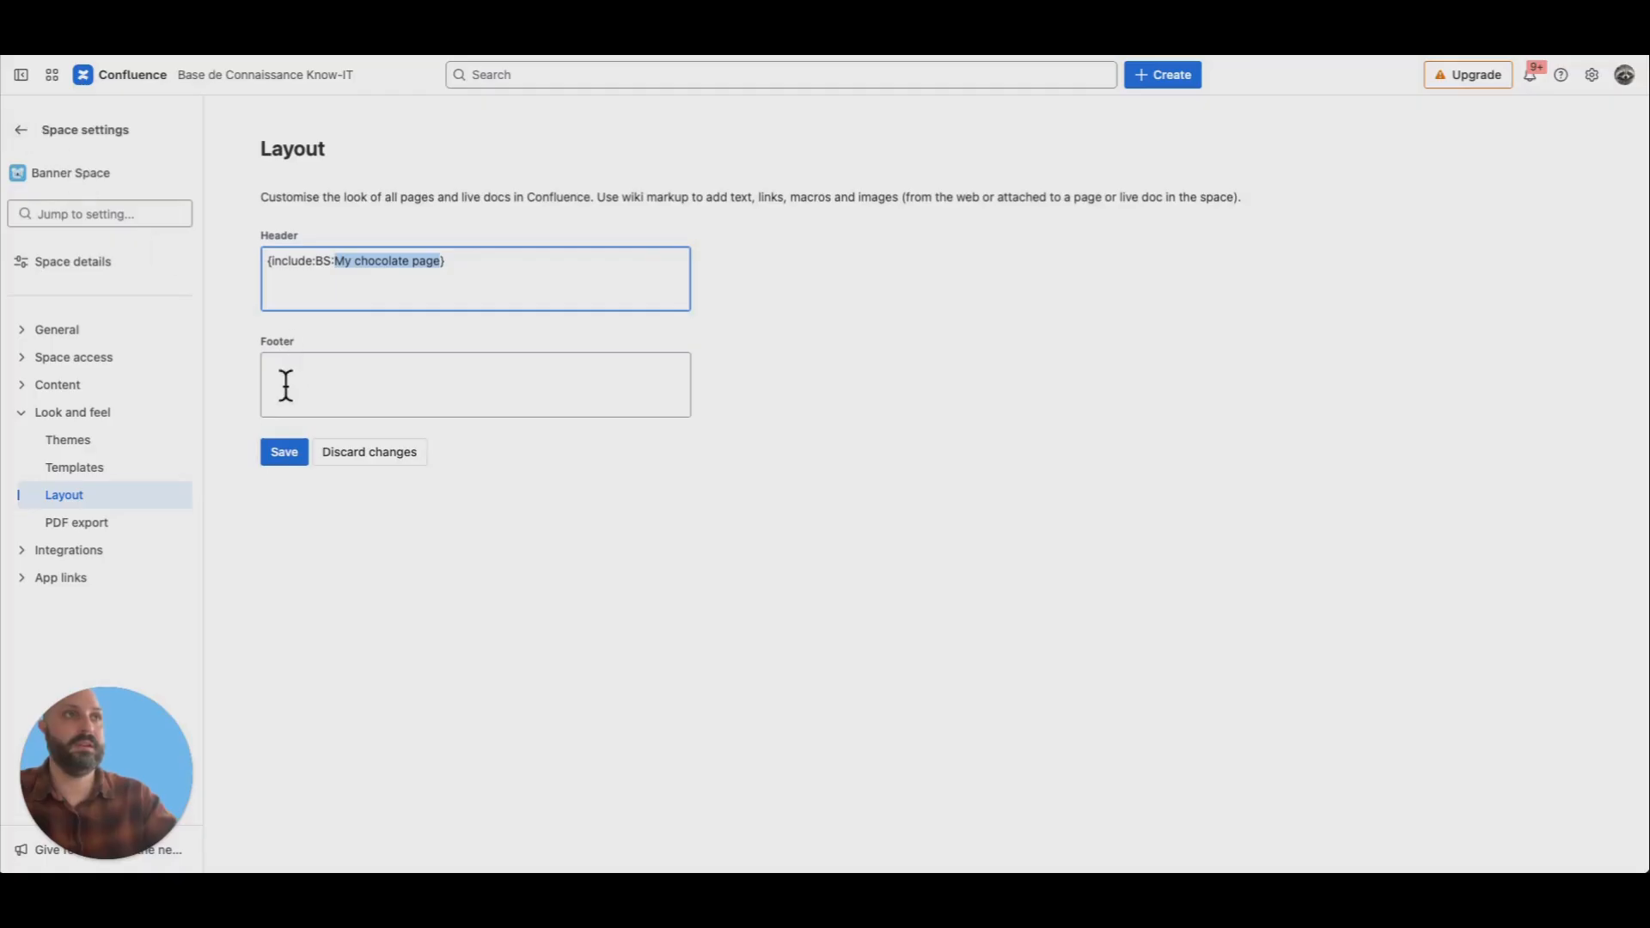
{"action": "left_click", "coordinate": [282, 454]}
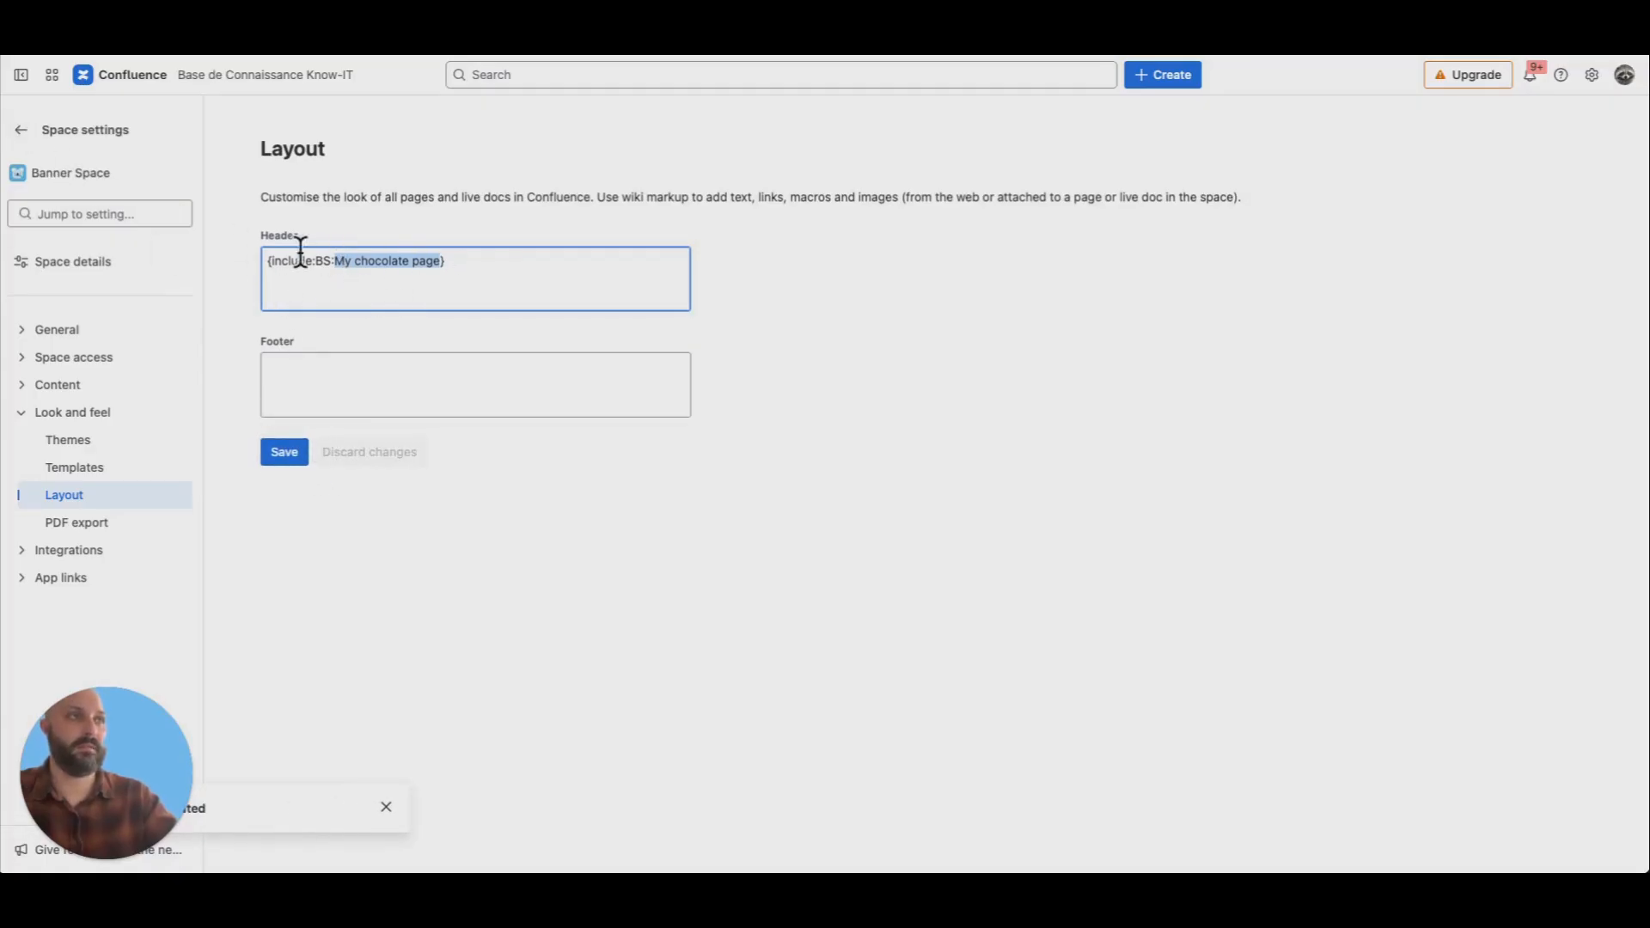
Return to Banner Space and copy the title of the Some content page
{"action": "left_click", "coordinate": [21, 130]}
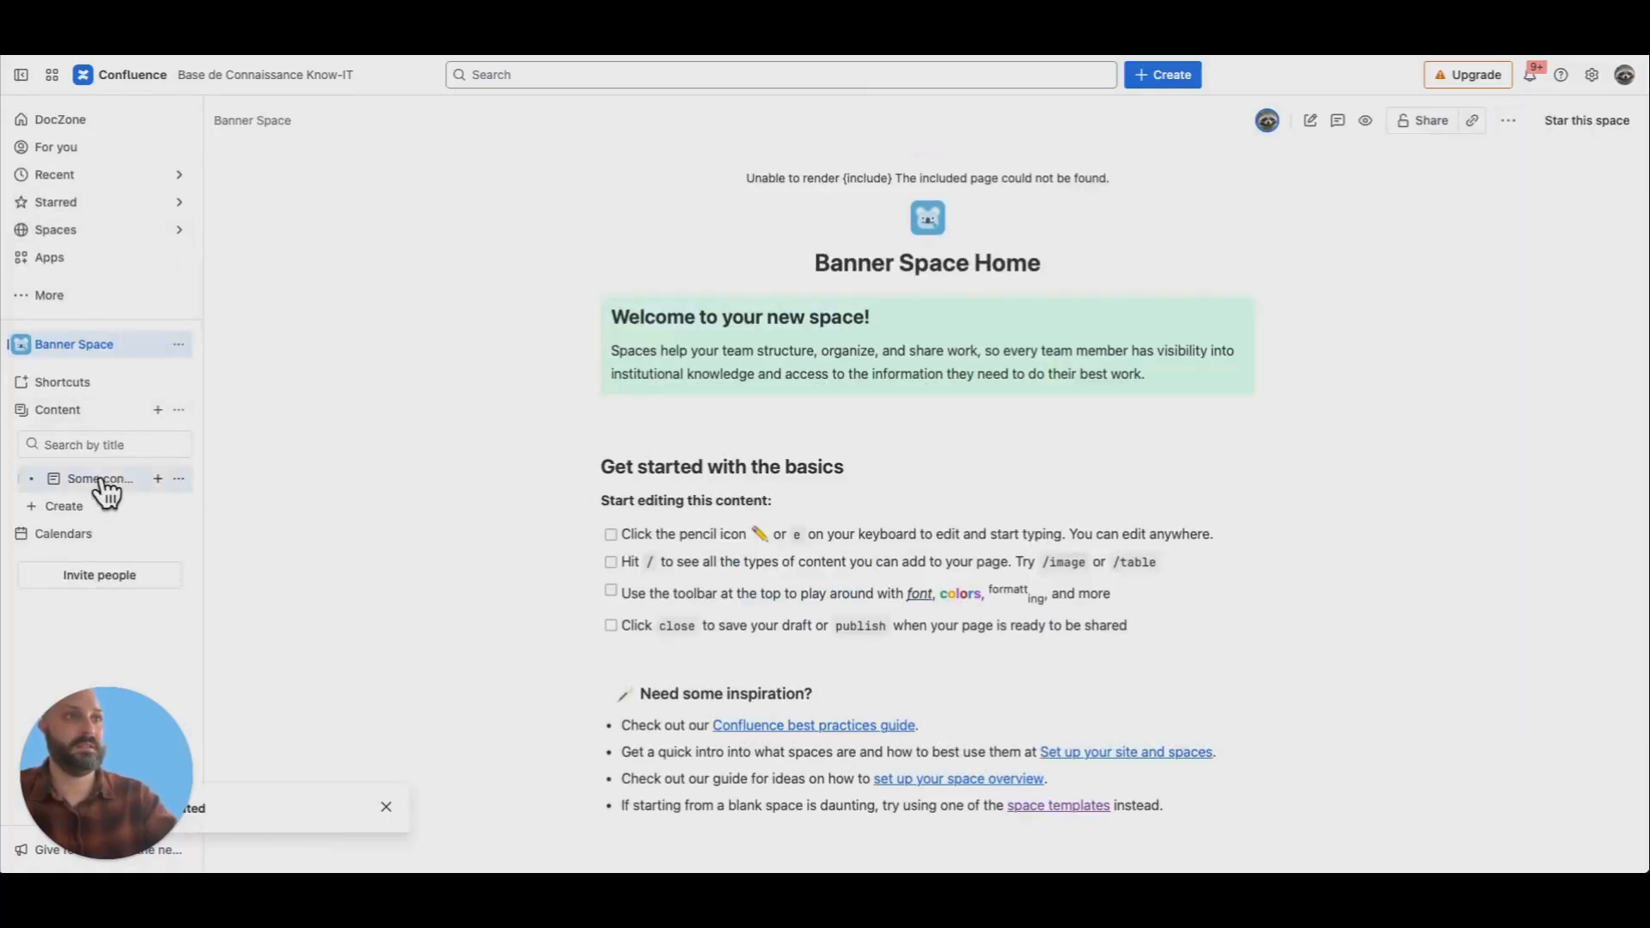
{"action": "left_click", "coordinate": [103, 478]}
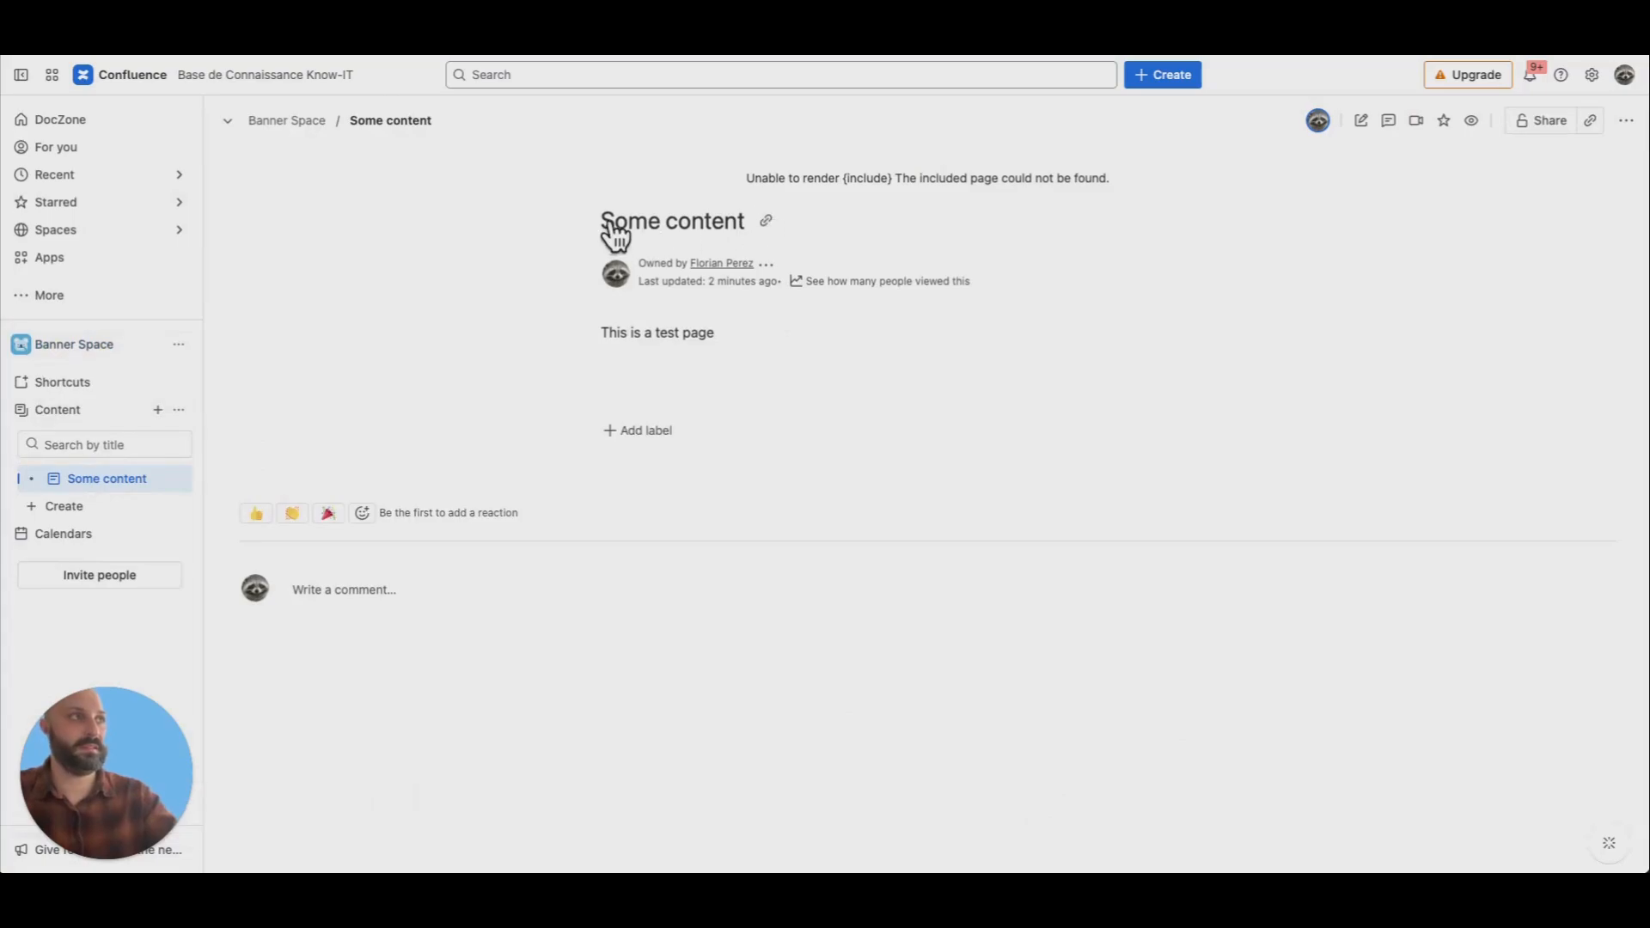
{"action": "left_click_drag", "start_coordinate": [606, 230], "coordinate": [750, 239]}
{"action": "key", "text": "ctrl+c"}
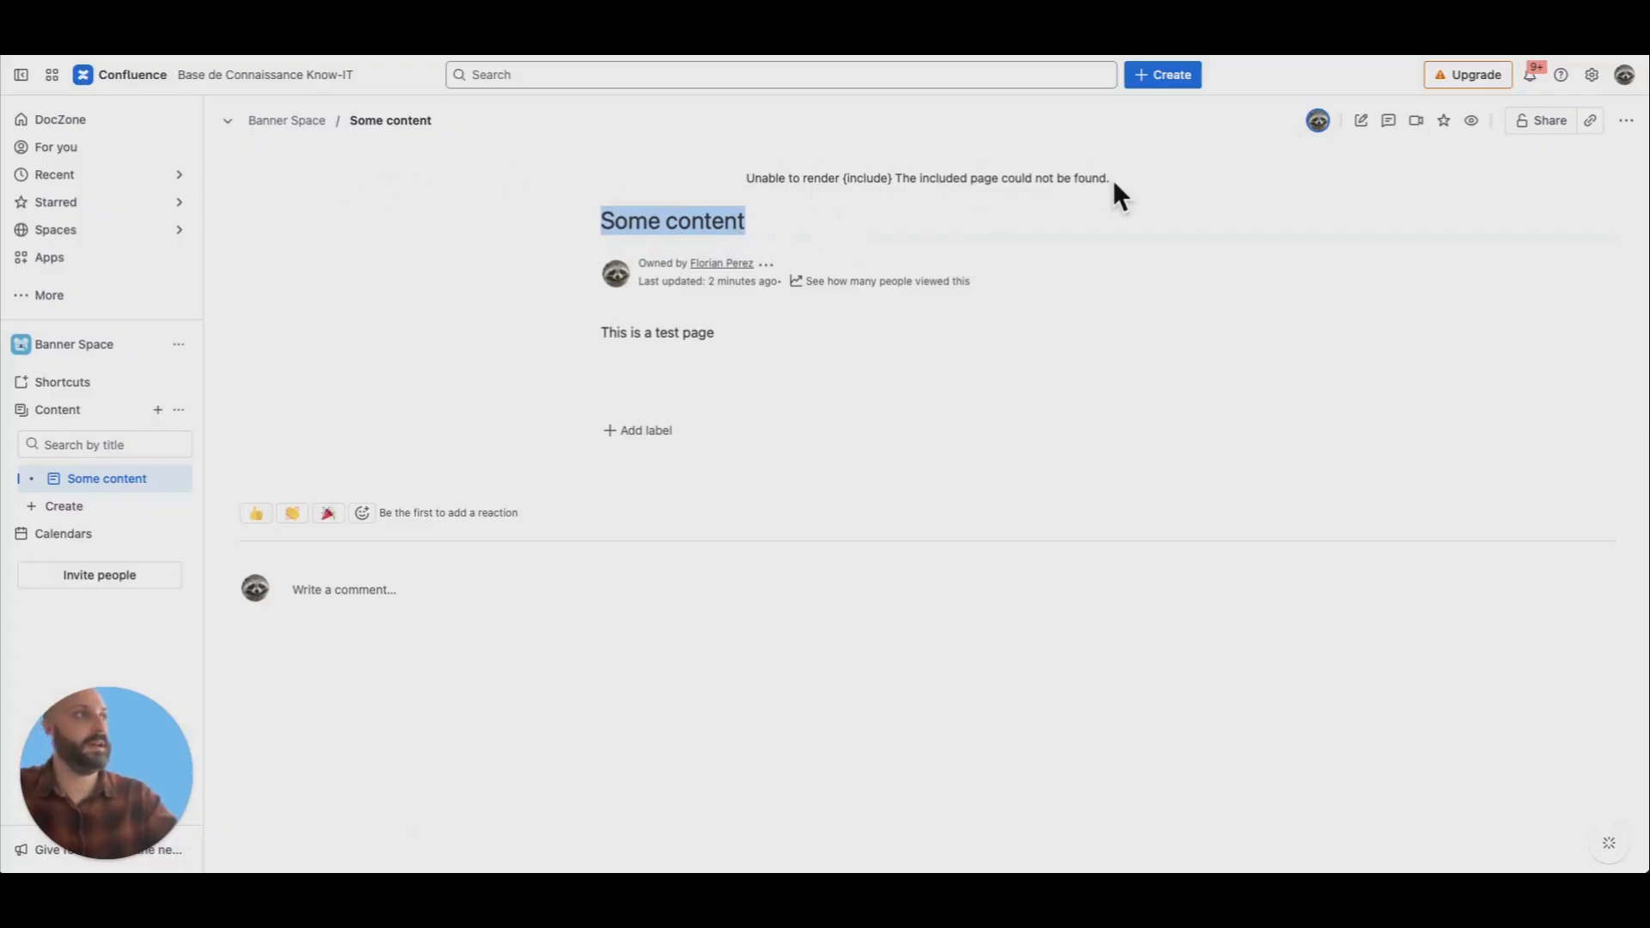
{"action": "left_click_drag", "start_coordinate": [1110, 181], "coordinate": [874, 160]}
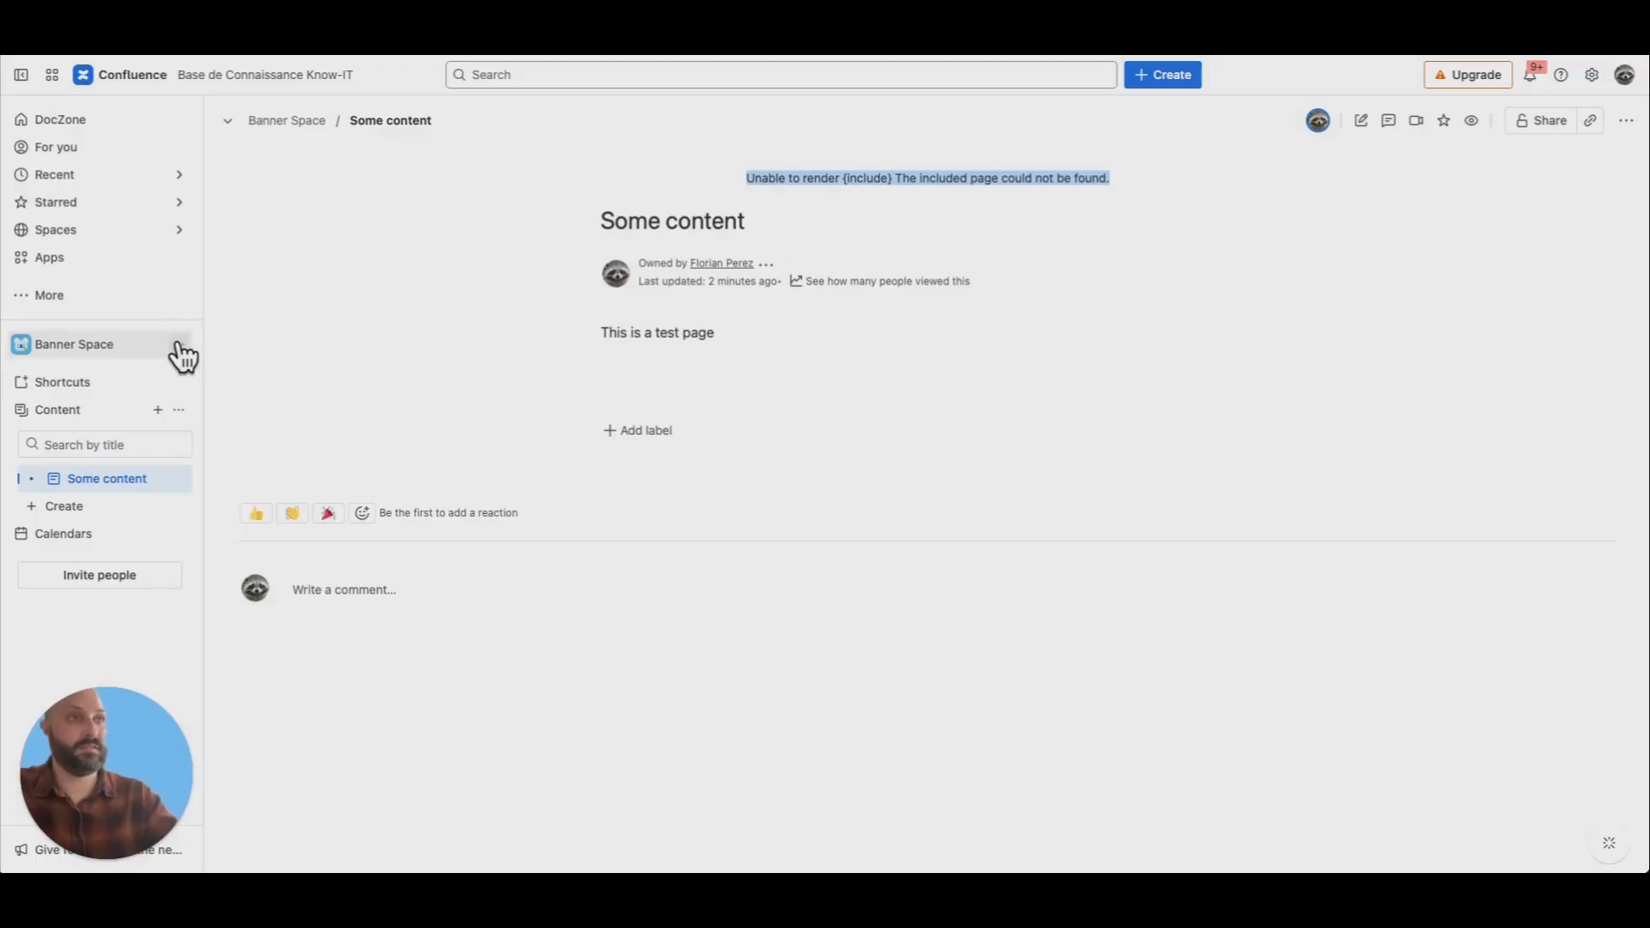
Change the page name in the Banner Space layout's header macro to Some content and save the layout
{"action": "left_click", "coordinate": [178, 345]}
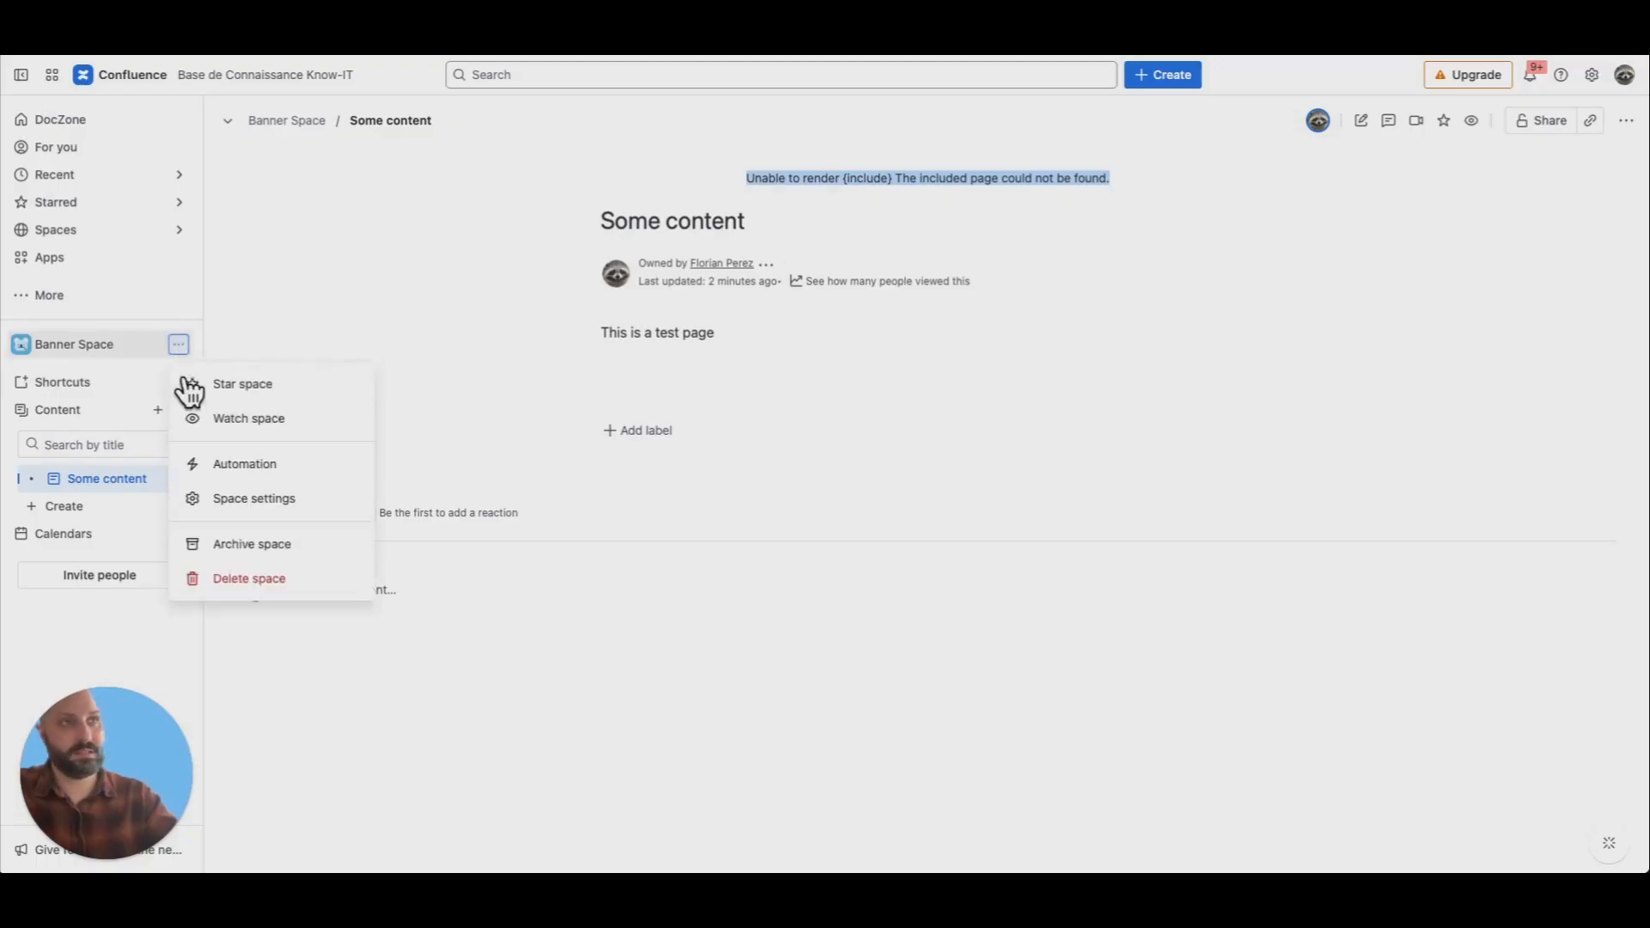
{"action": "left_click", "coordinate": [224, 497]}
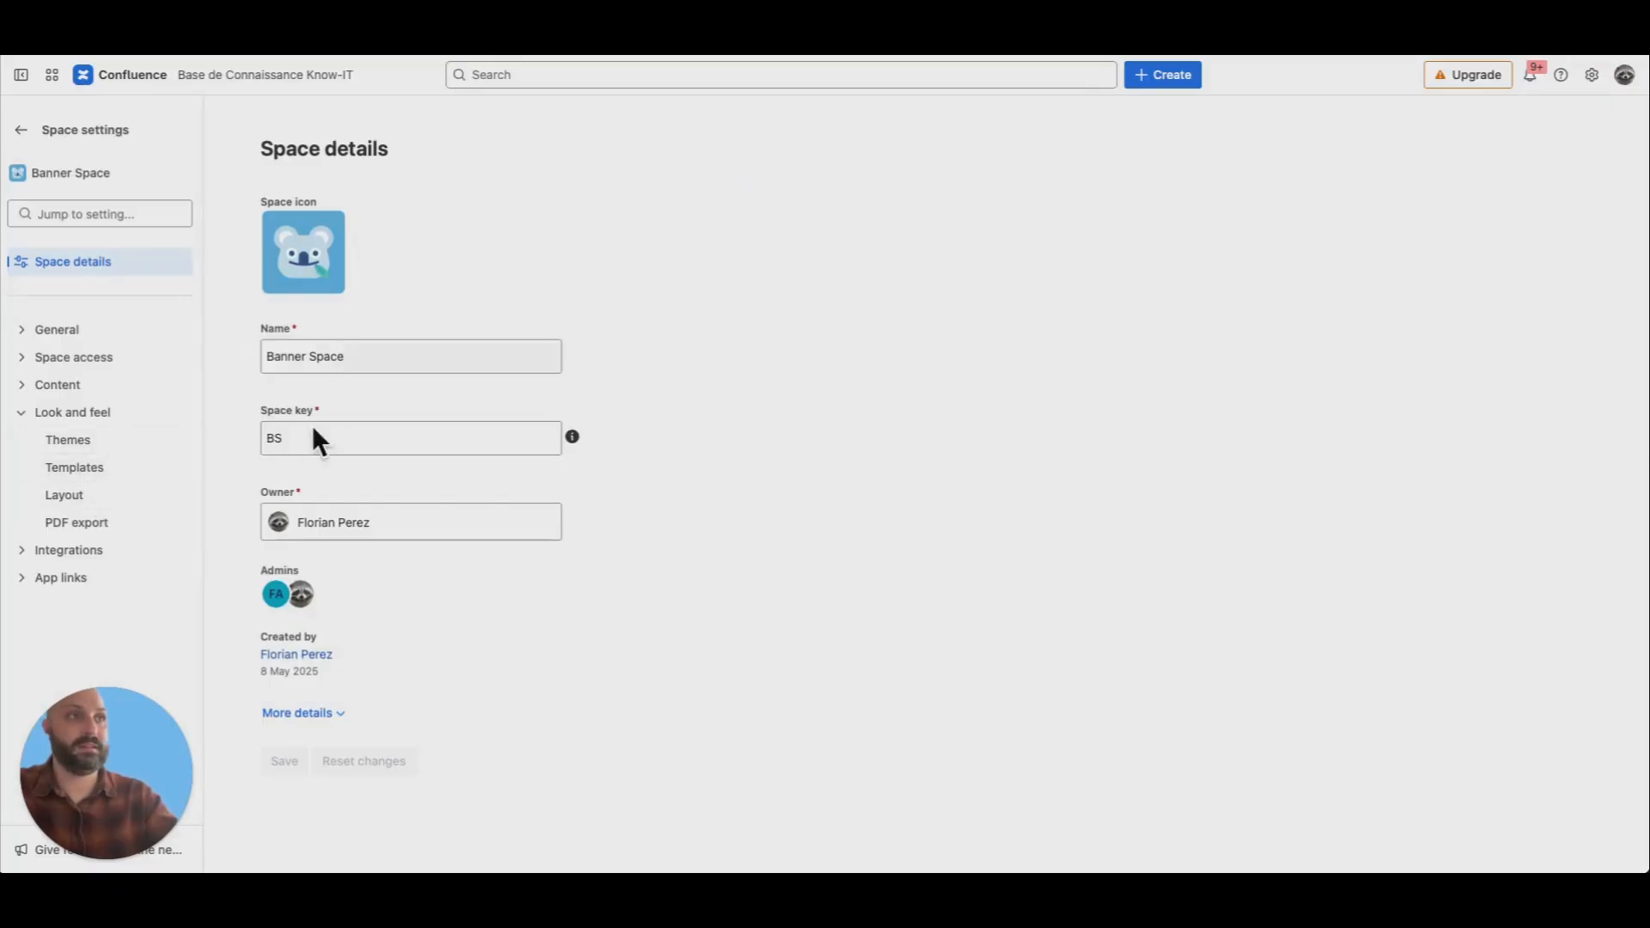
{"action": "left_click", "coordinate": [78, 495]}
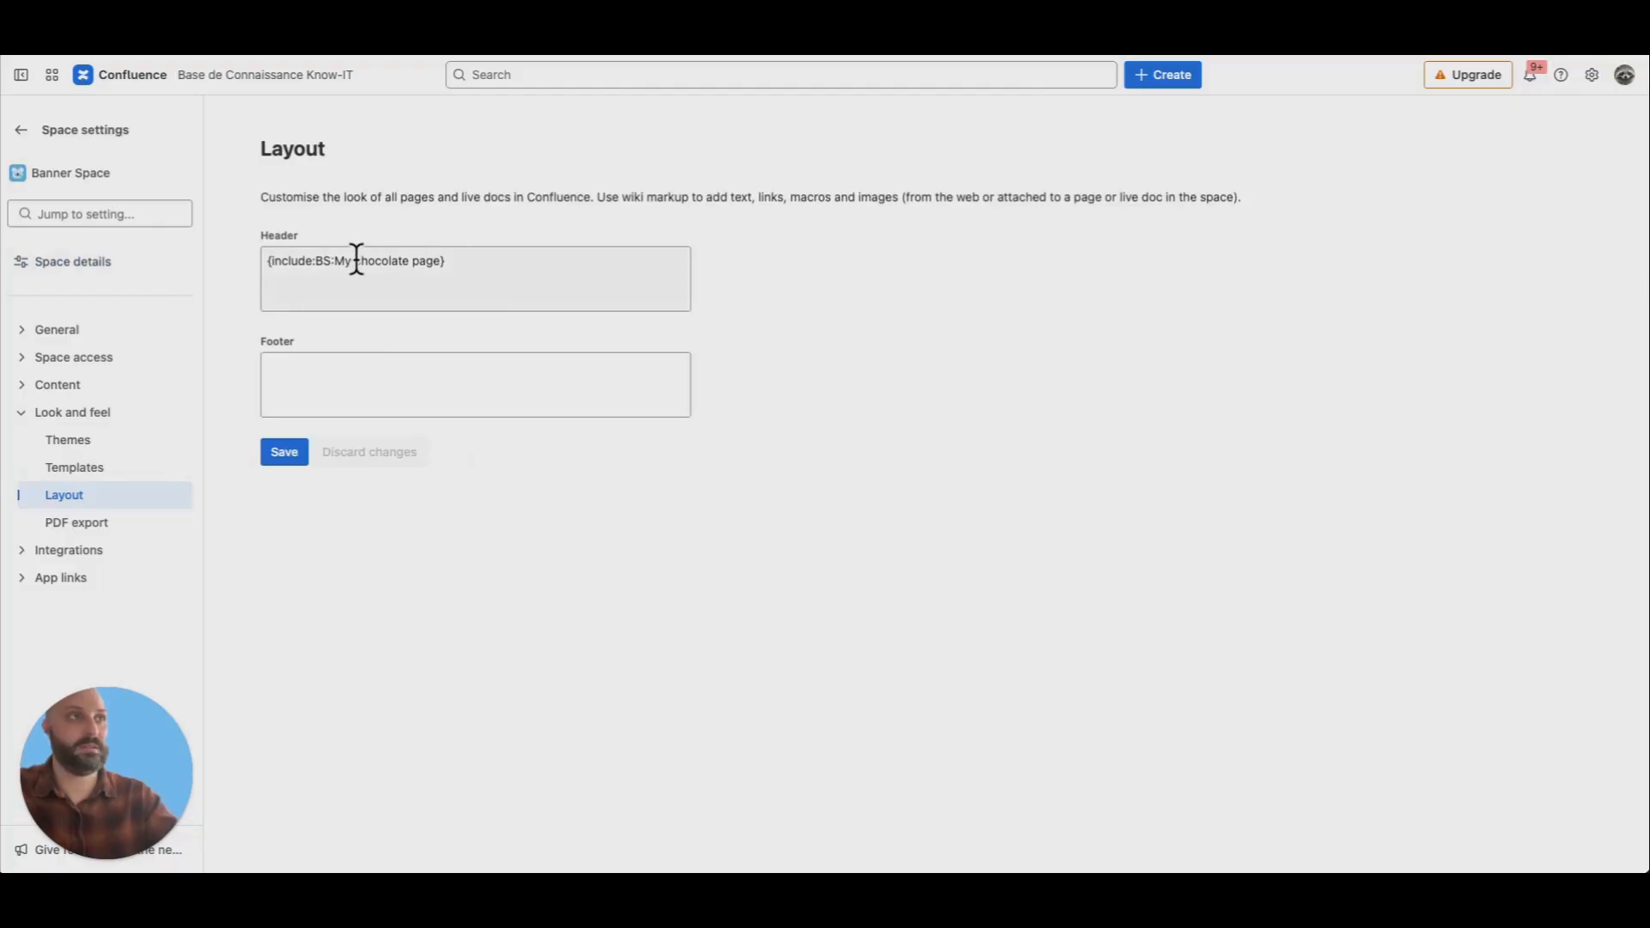
{"action": "left_click_drag", "start_coordinate": [335, 261], "coordinate": [442, 269]}
{"action": "key", "text": "ctrl+v"}
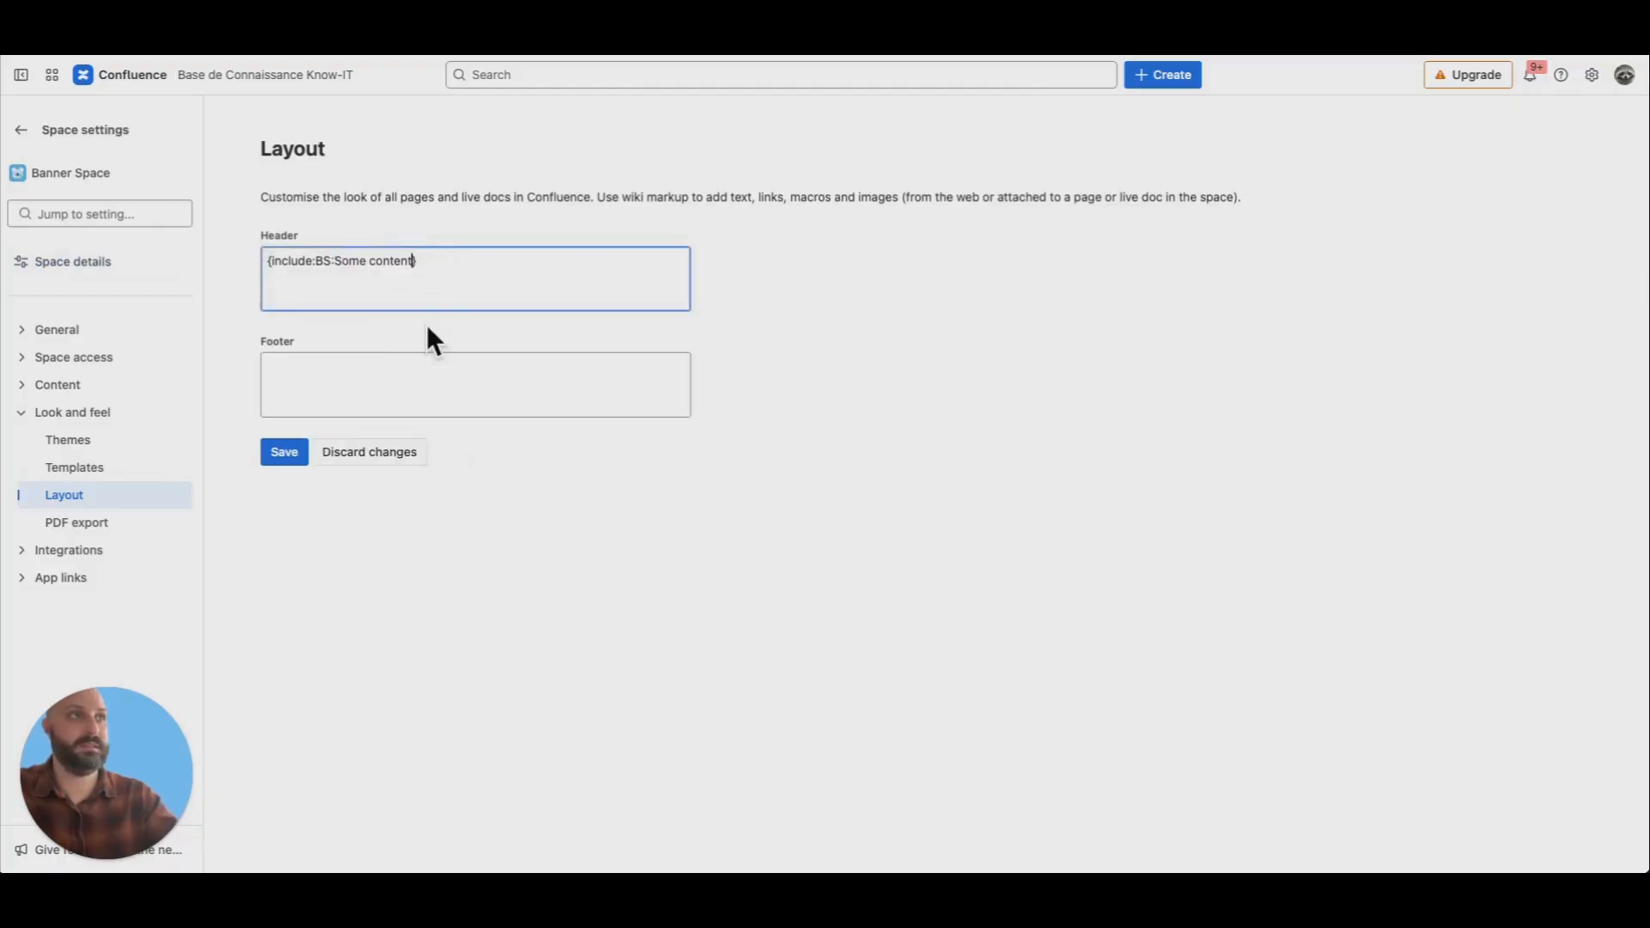
{"action": "left_click", "coordinate": [282, 456]}
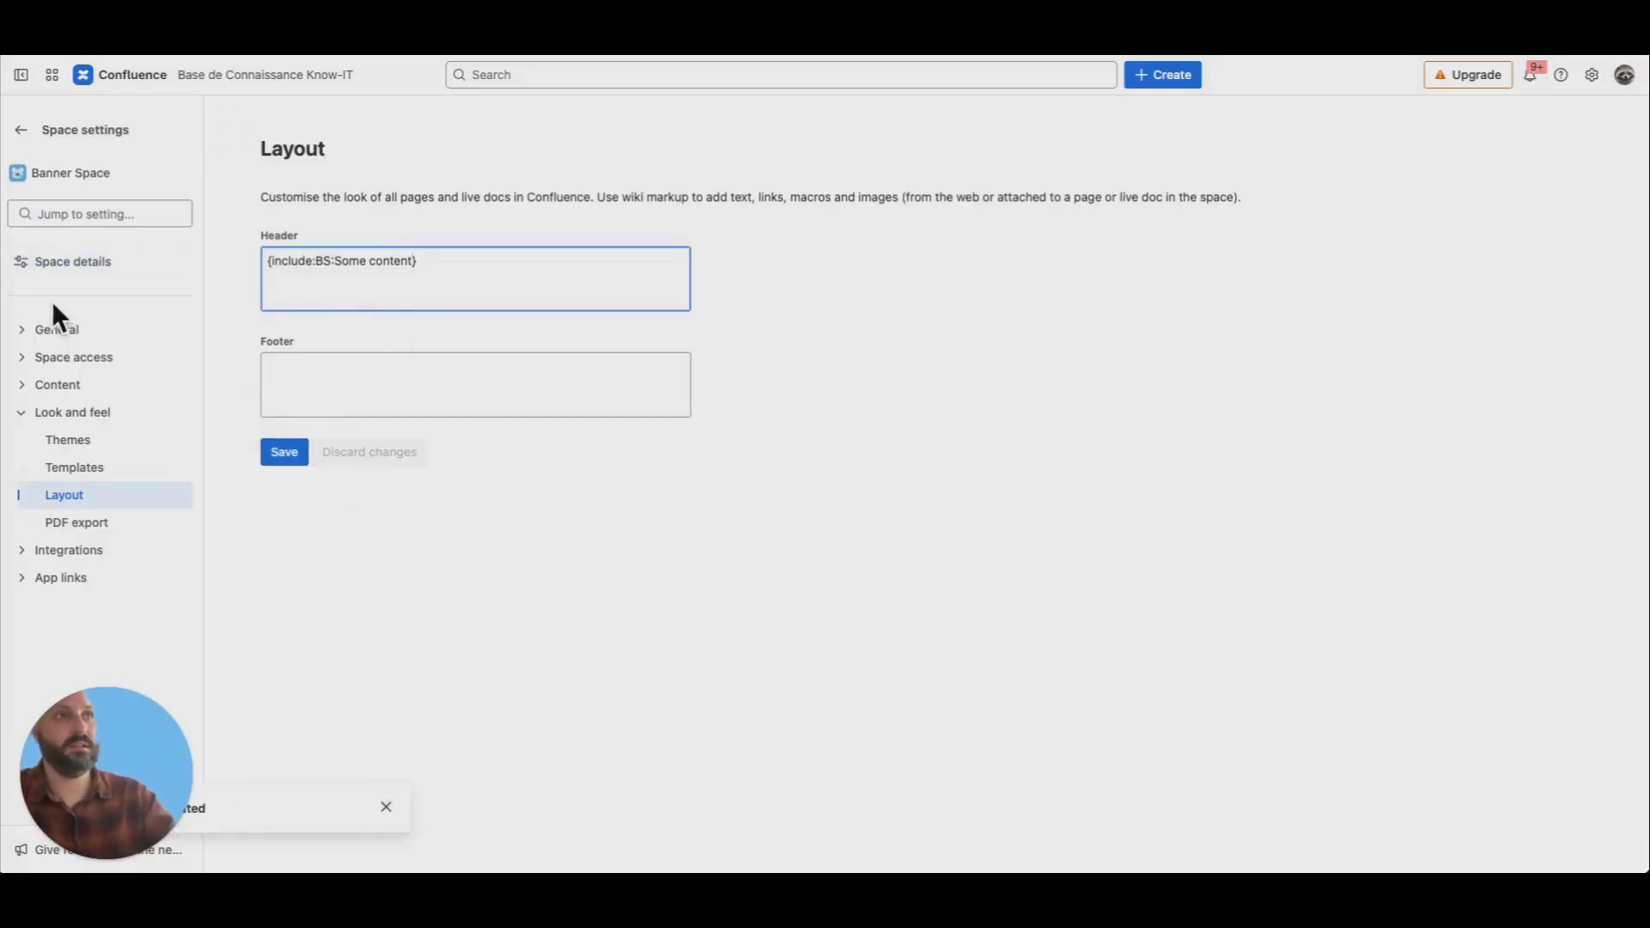
Check the included header text on the Some content page and on the Banner Space home page
{"action": "left_click", "coordinate": [19, 129]}
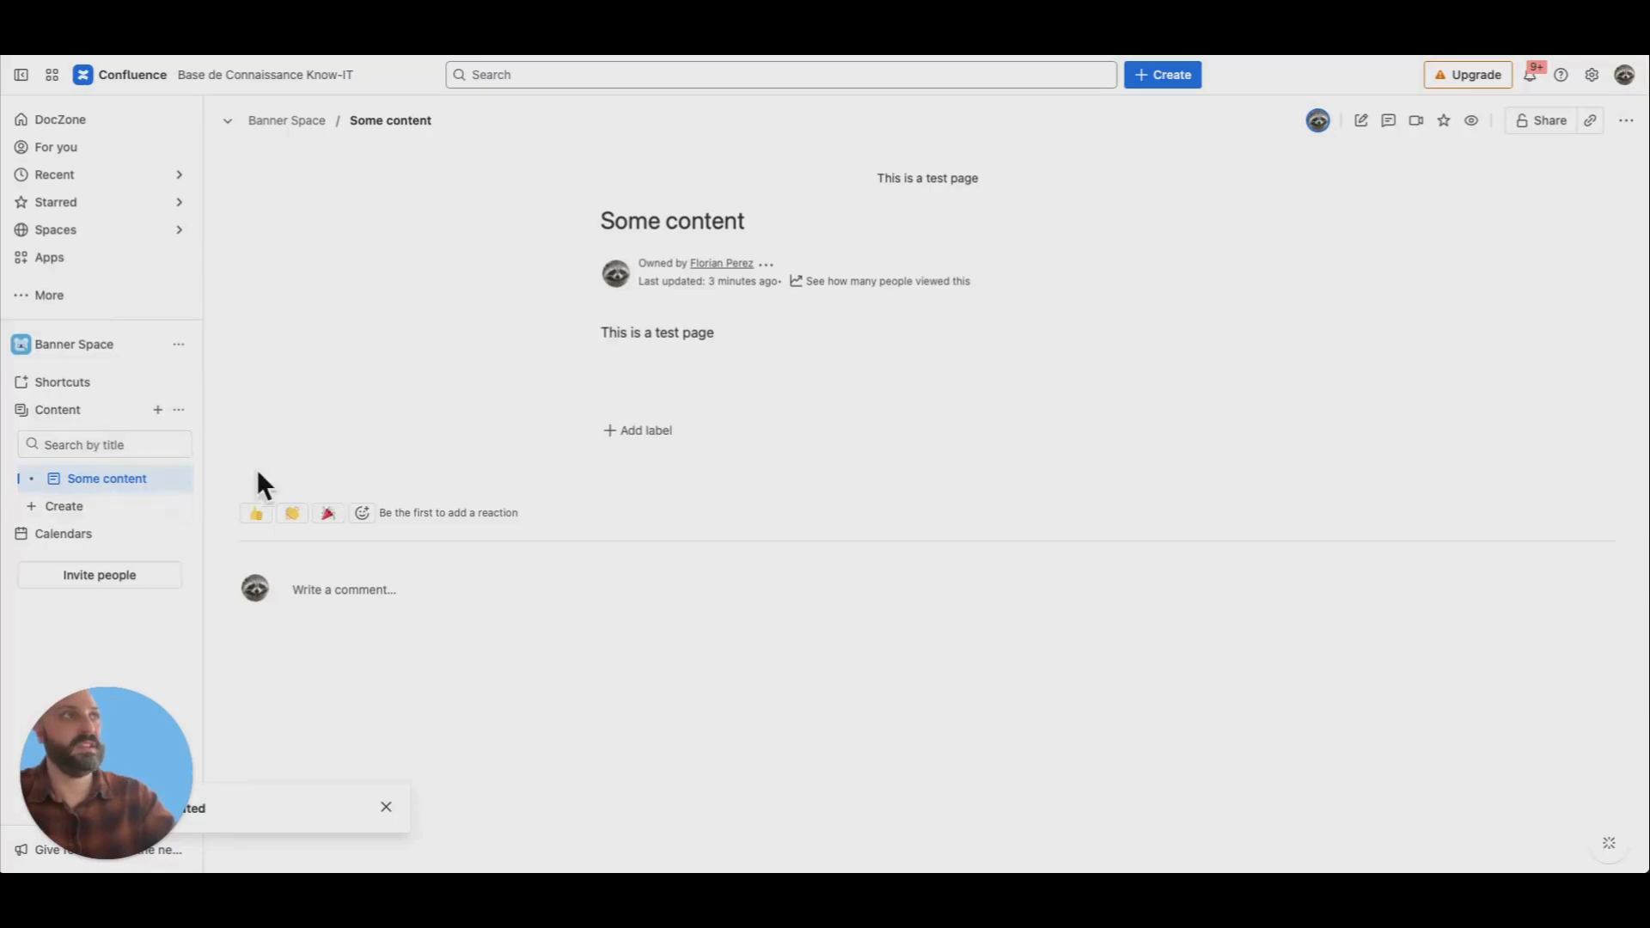
{"action": "left_click_drag", "start_coordinate": [756, 338], "coordinate": [596, 331]}
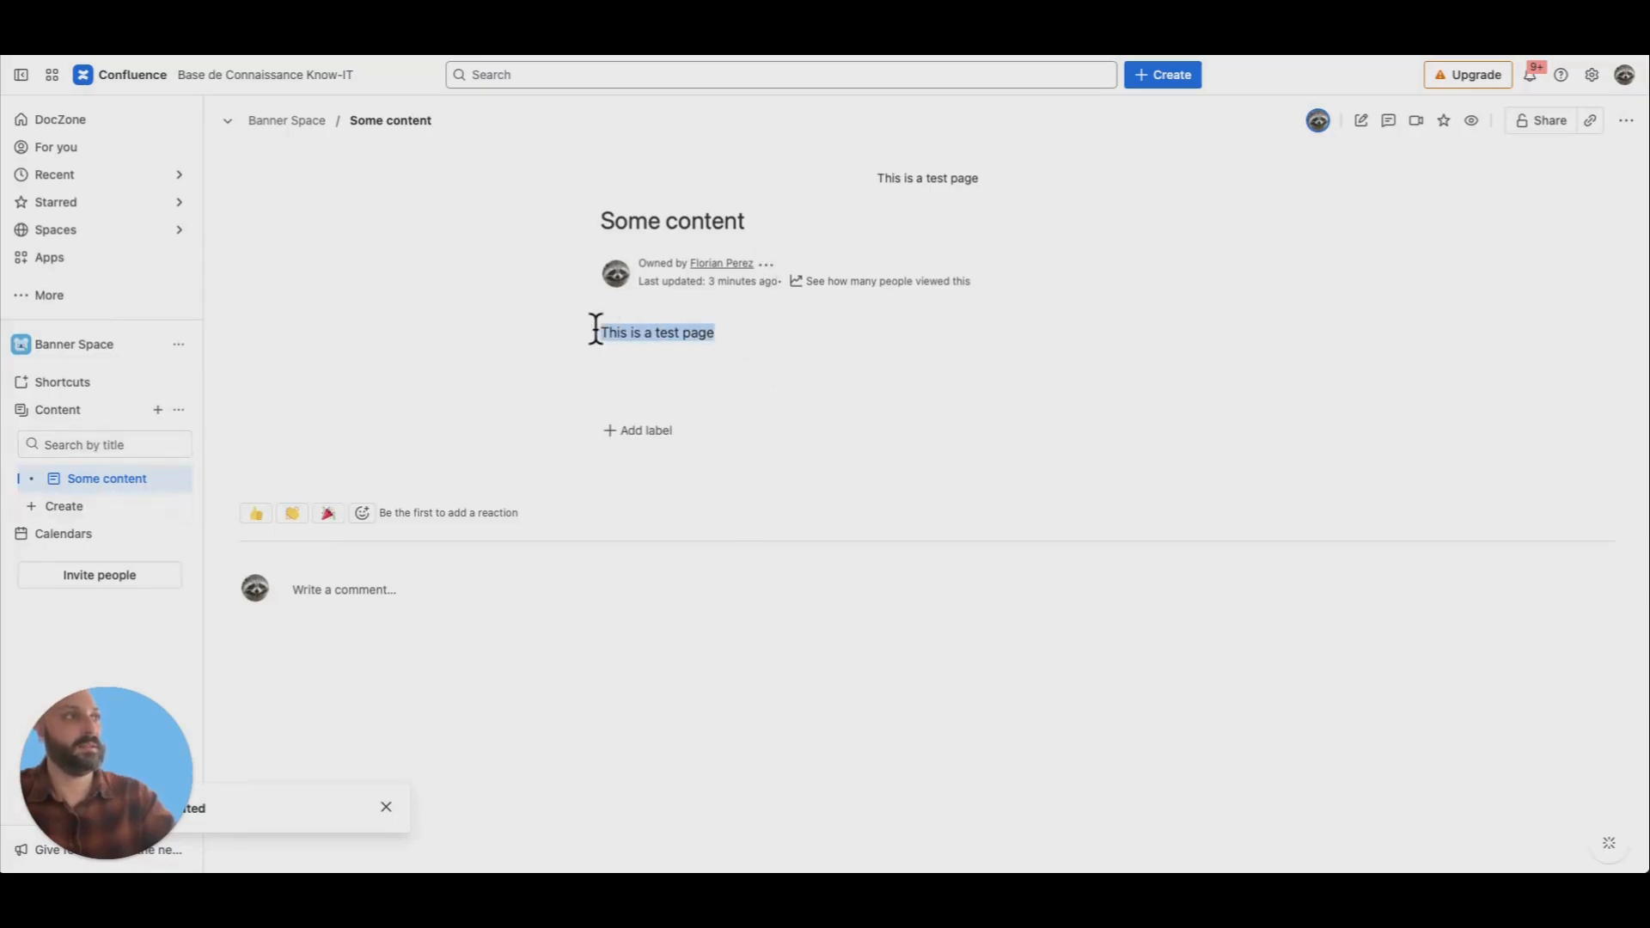
{"action": "left_click_drag", "start_coordinate": [863, 178], "coordinate": [995, 178]}
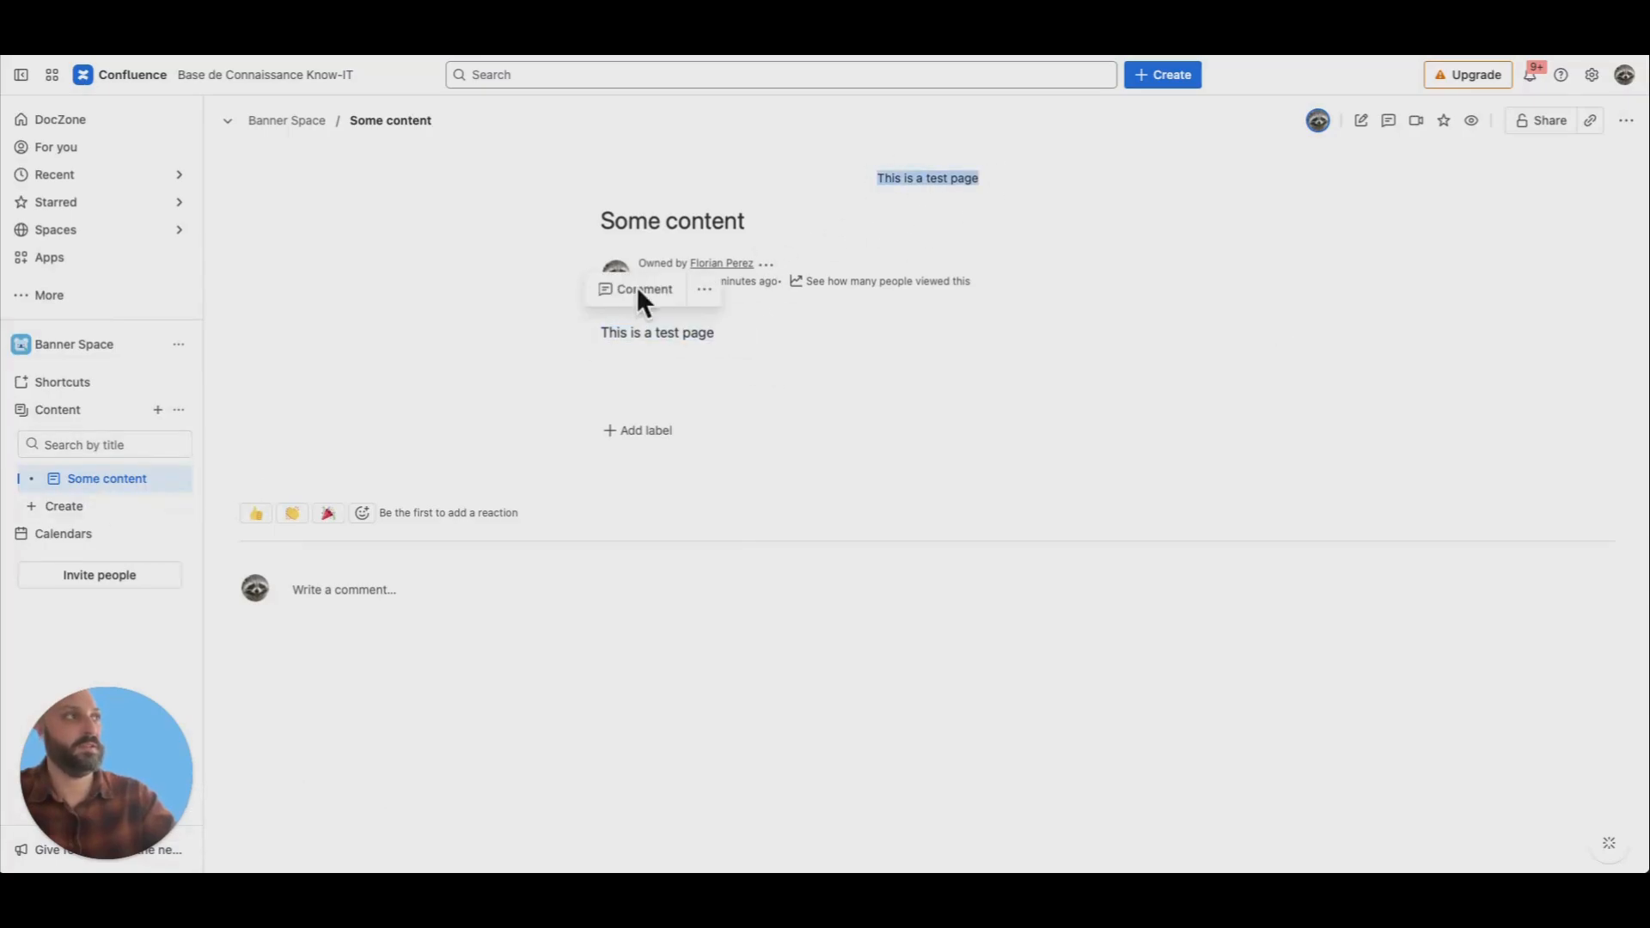
{"action": "left_click", "coordinate": [87, 344]}
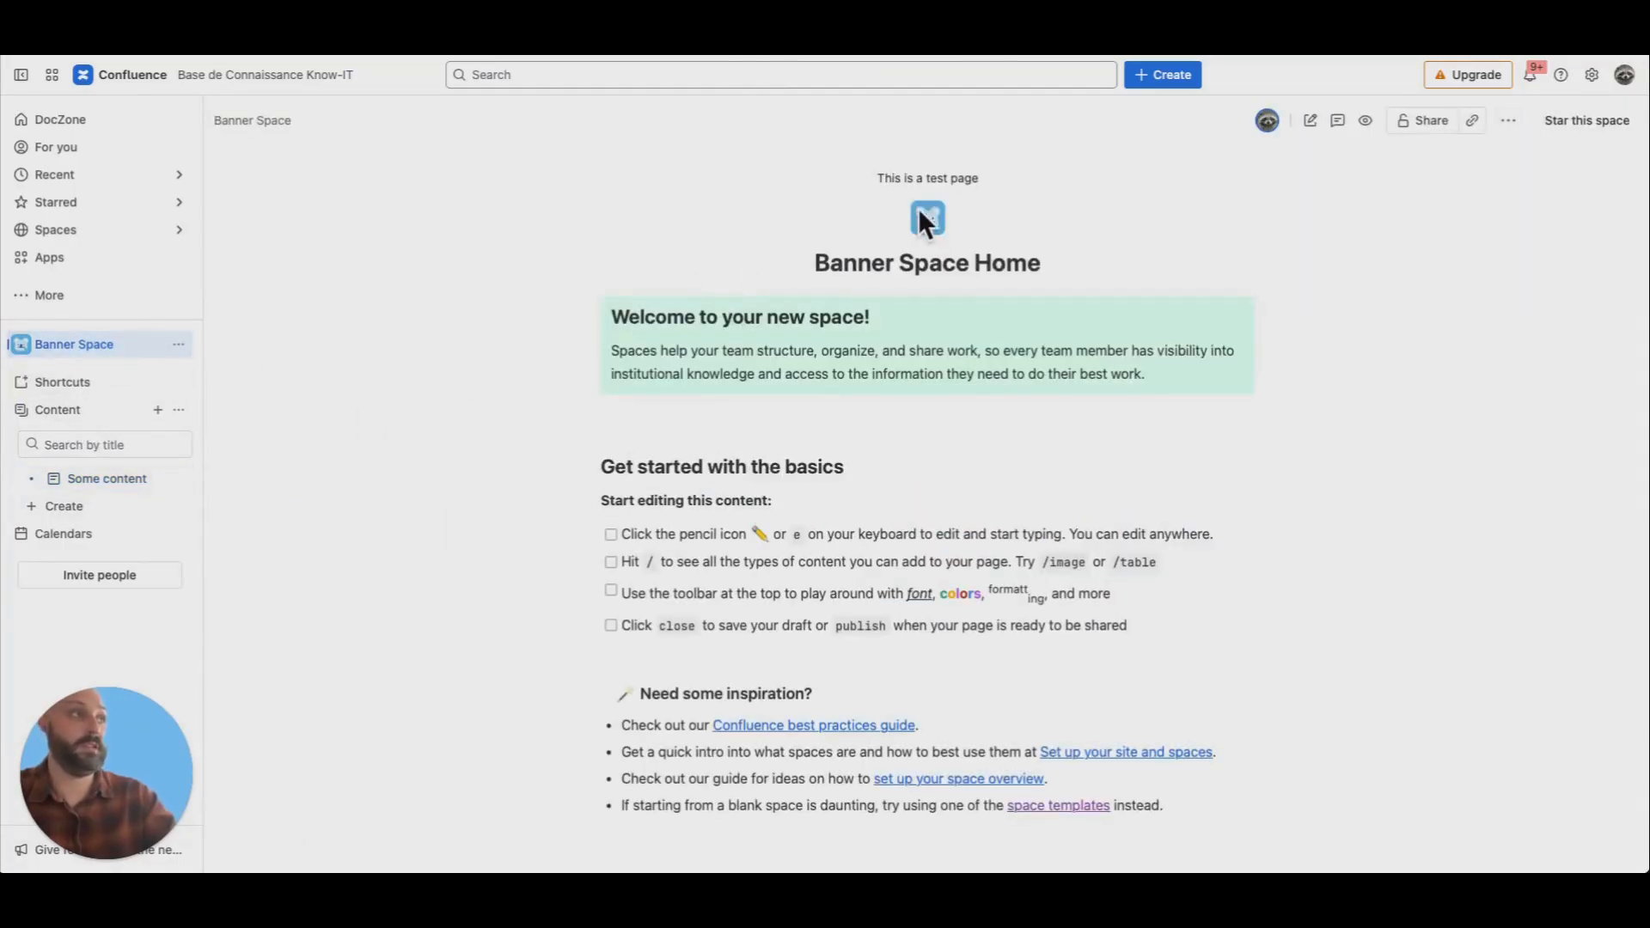
{"action": "mouse_move", "coordinate": [94, 496]}
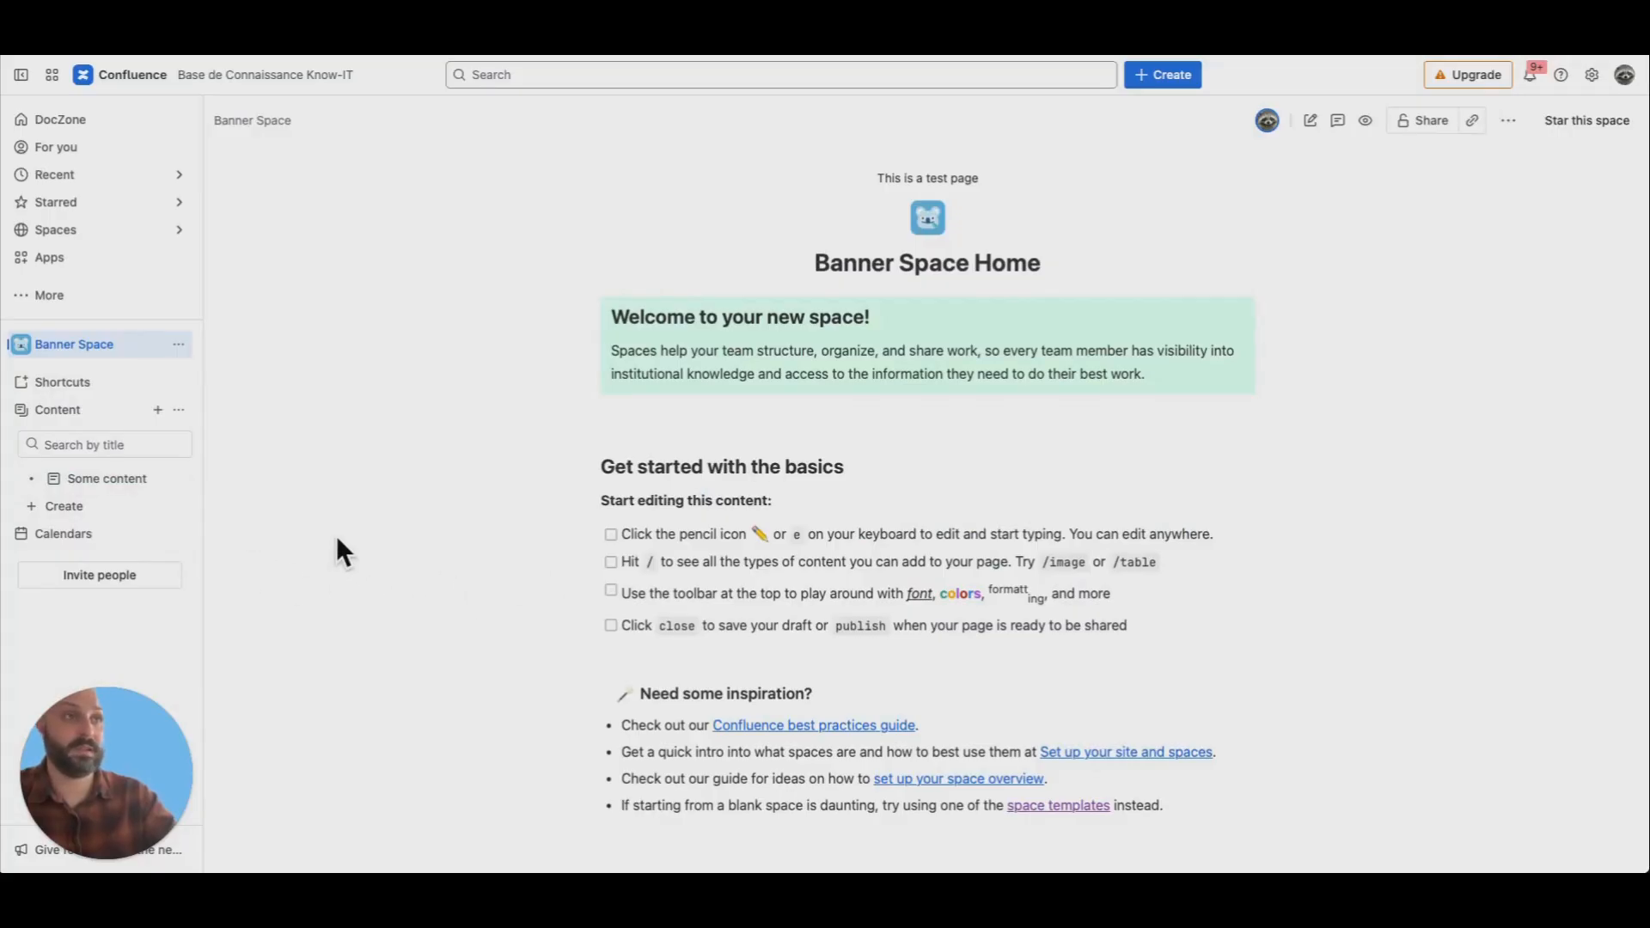
{"action": "left_click", "coordinate": [108, 480]}
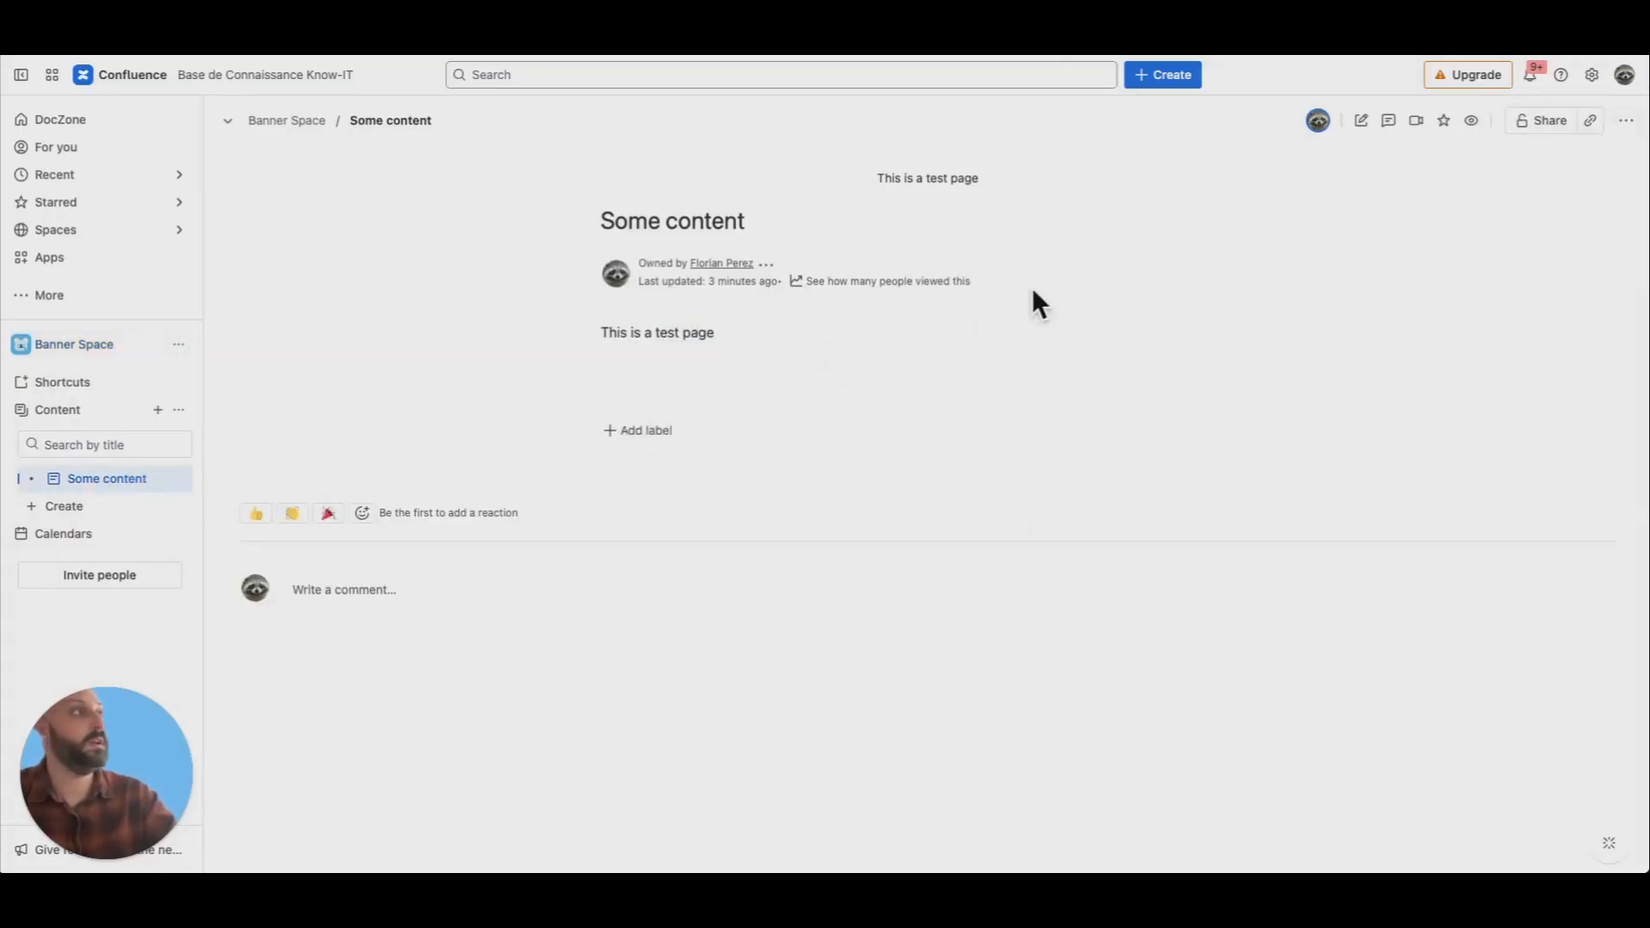
Edit the Some content page and replace its body text with a copy of the banner image from the web
{"action": "left_click", "coordinate": [1363, 123]}
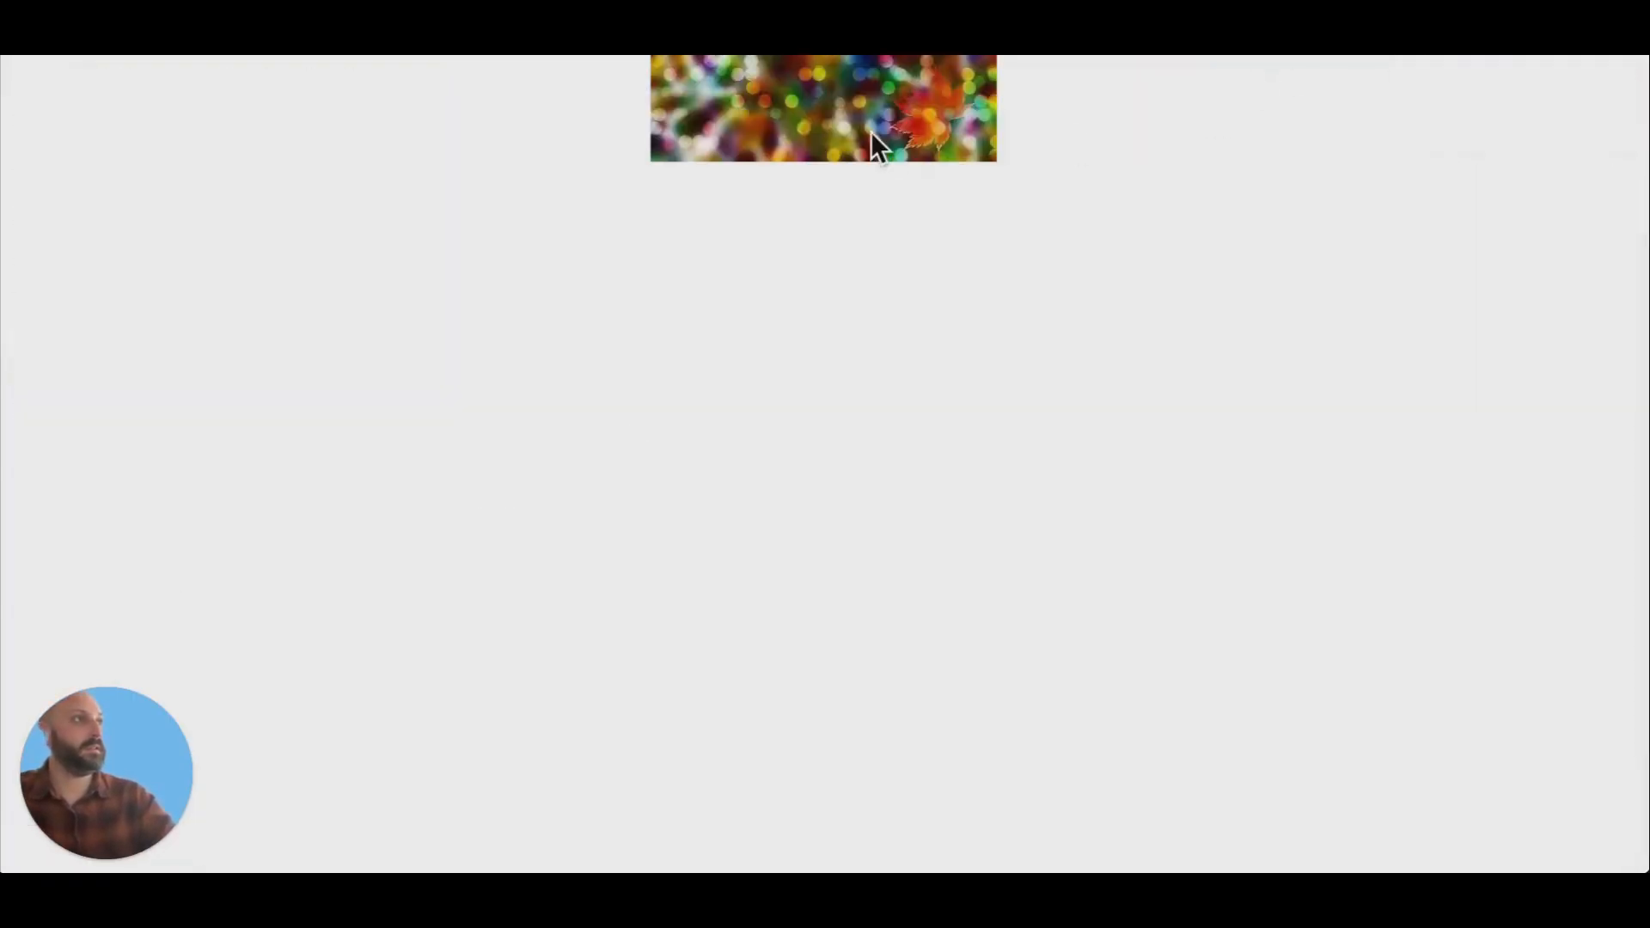
{"action": "right_click", "coordinate": [871, 133]}
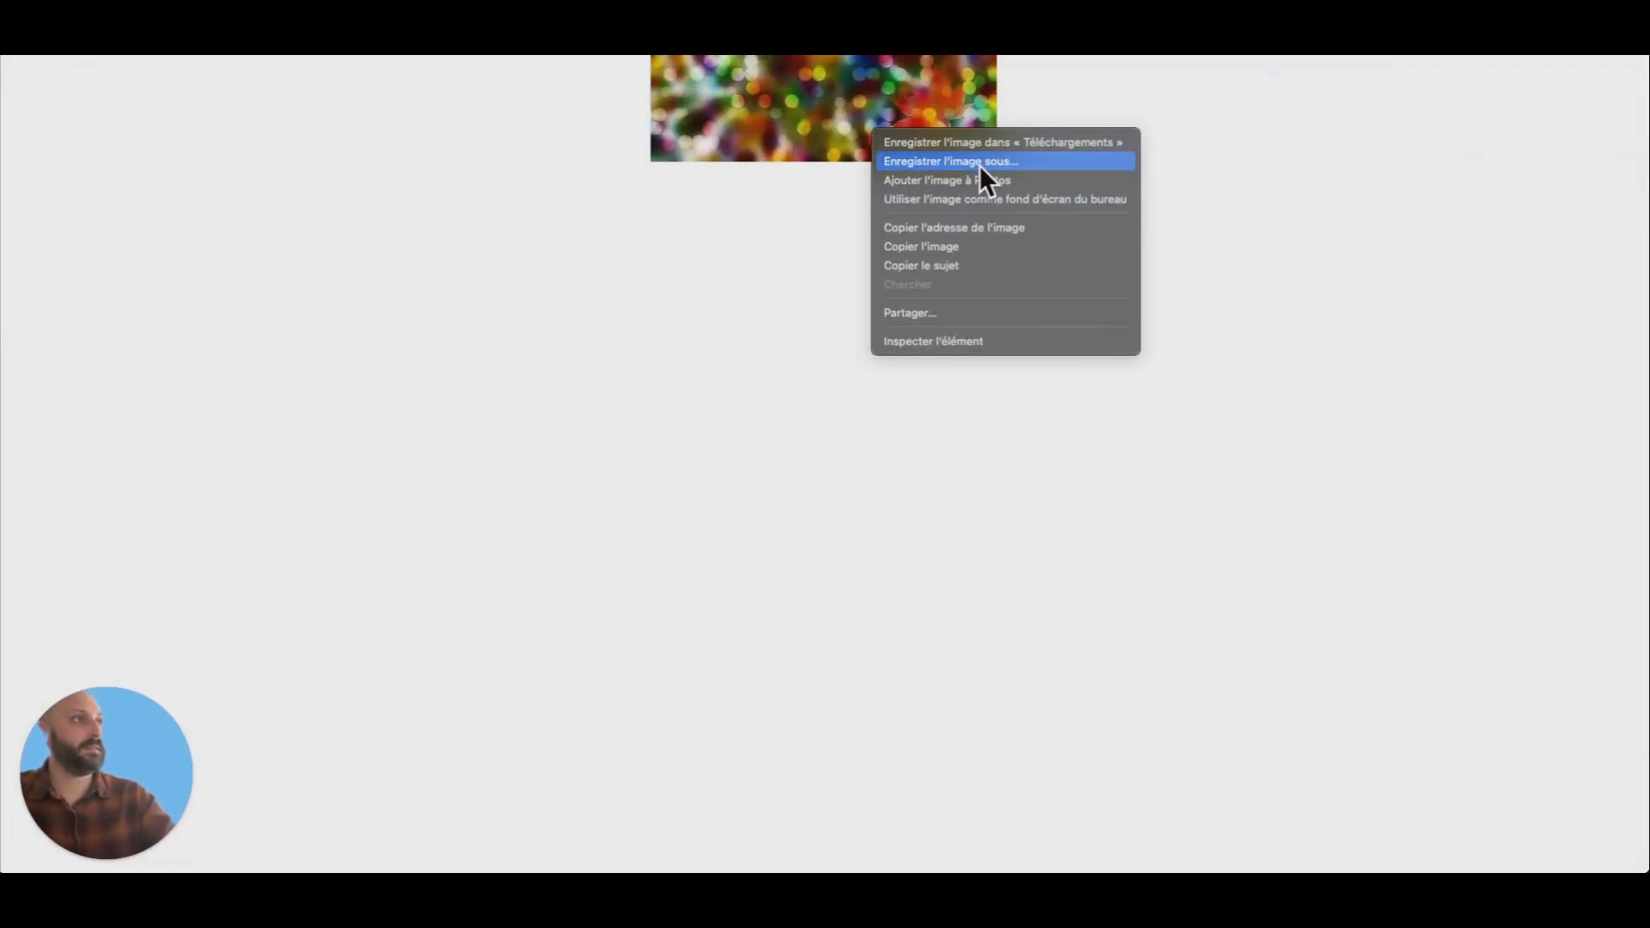
{"action": "left_click", "coordinate": [988, 246]}
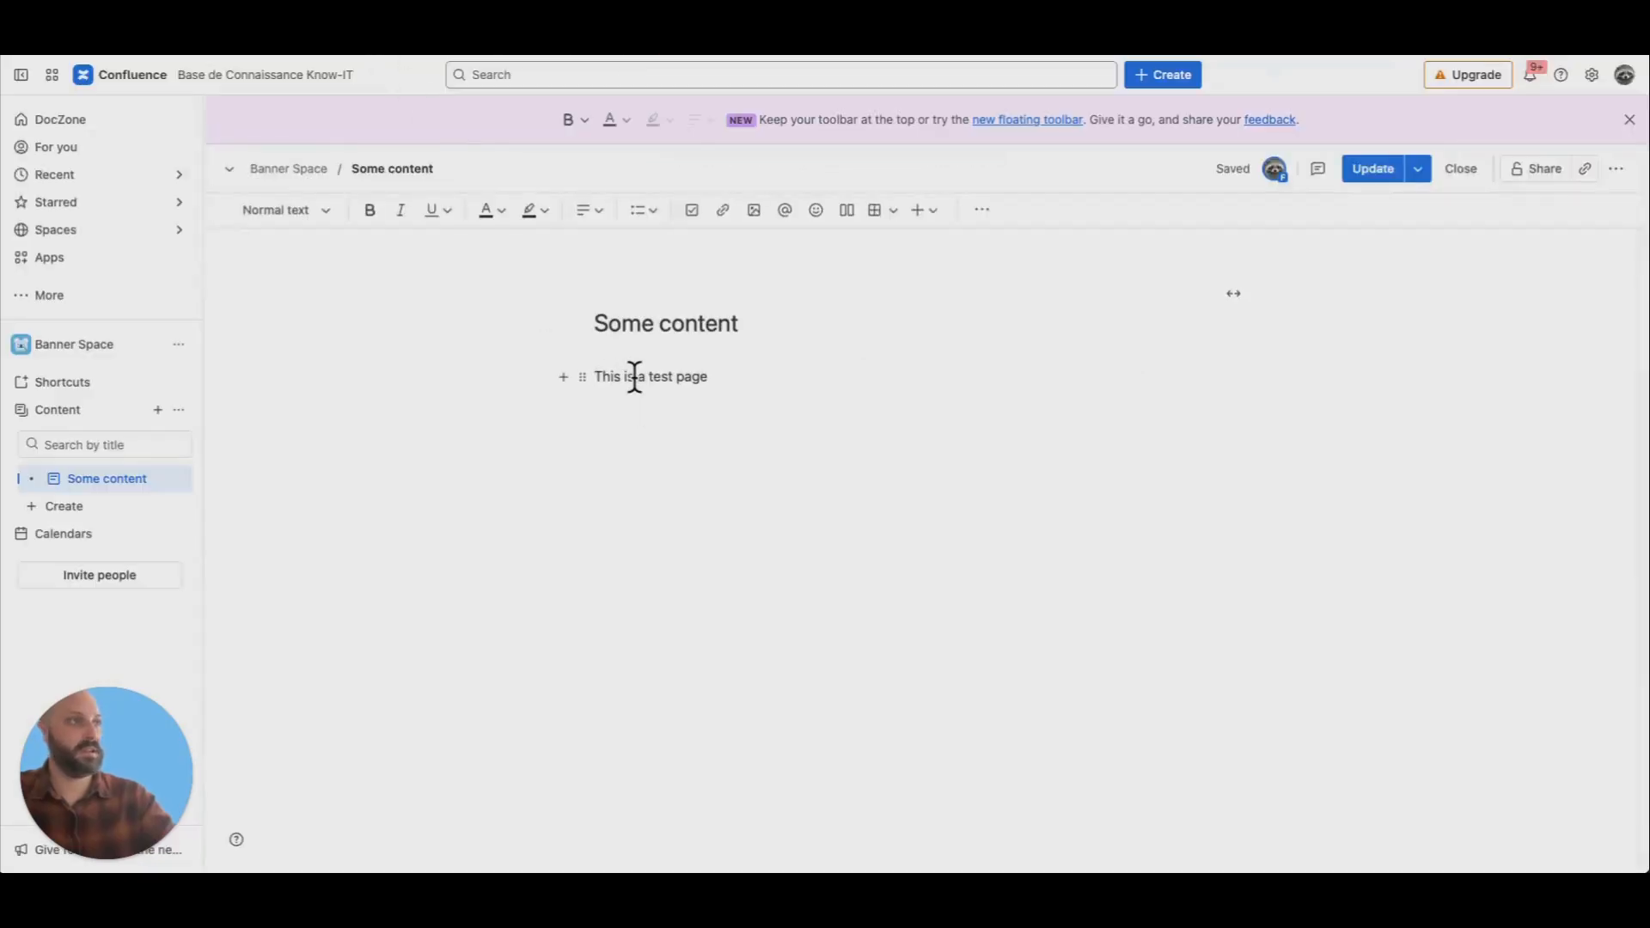
{"action": "left_click_drag", "start_coordinate": [733, 376], "coordinate": [595, 376]}
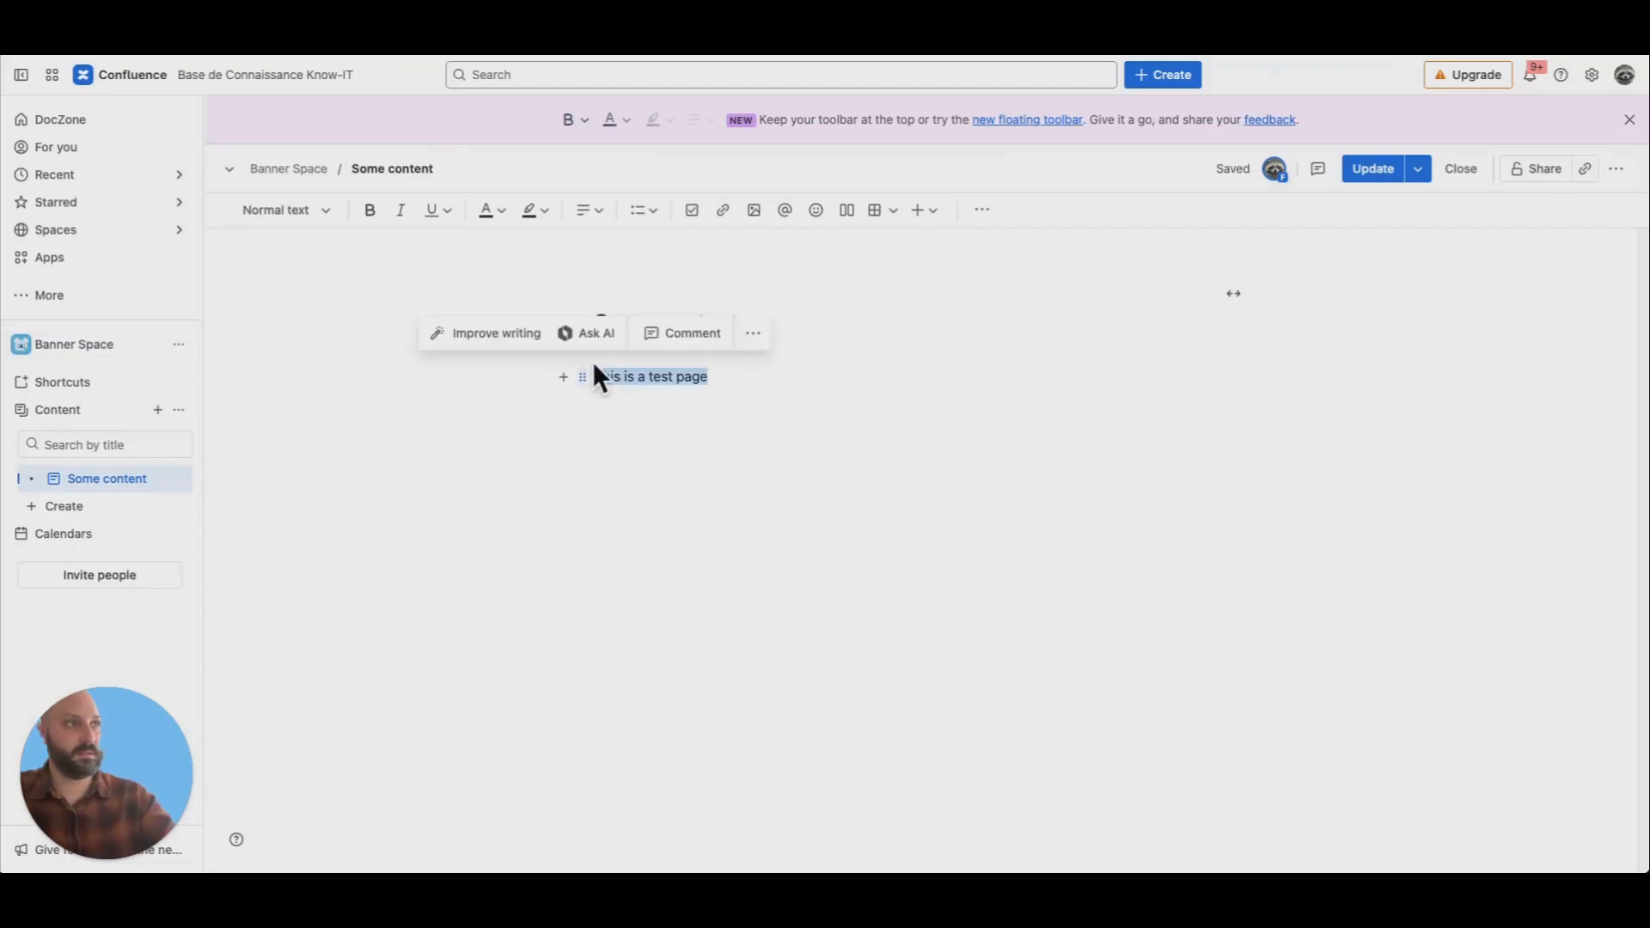
{"action": "key", "text": "ctrl+v"}
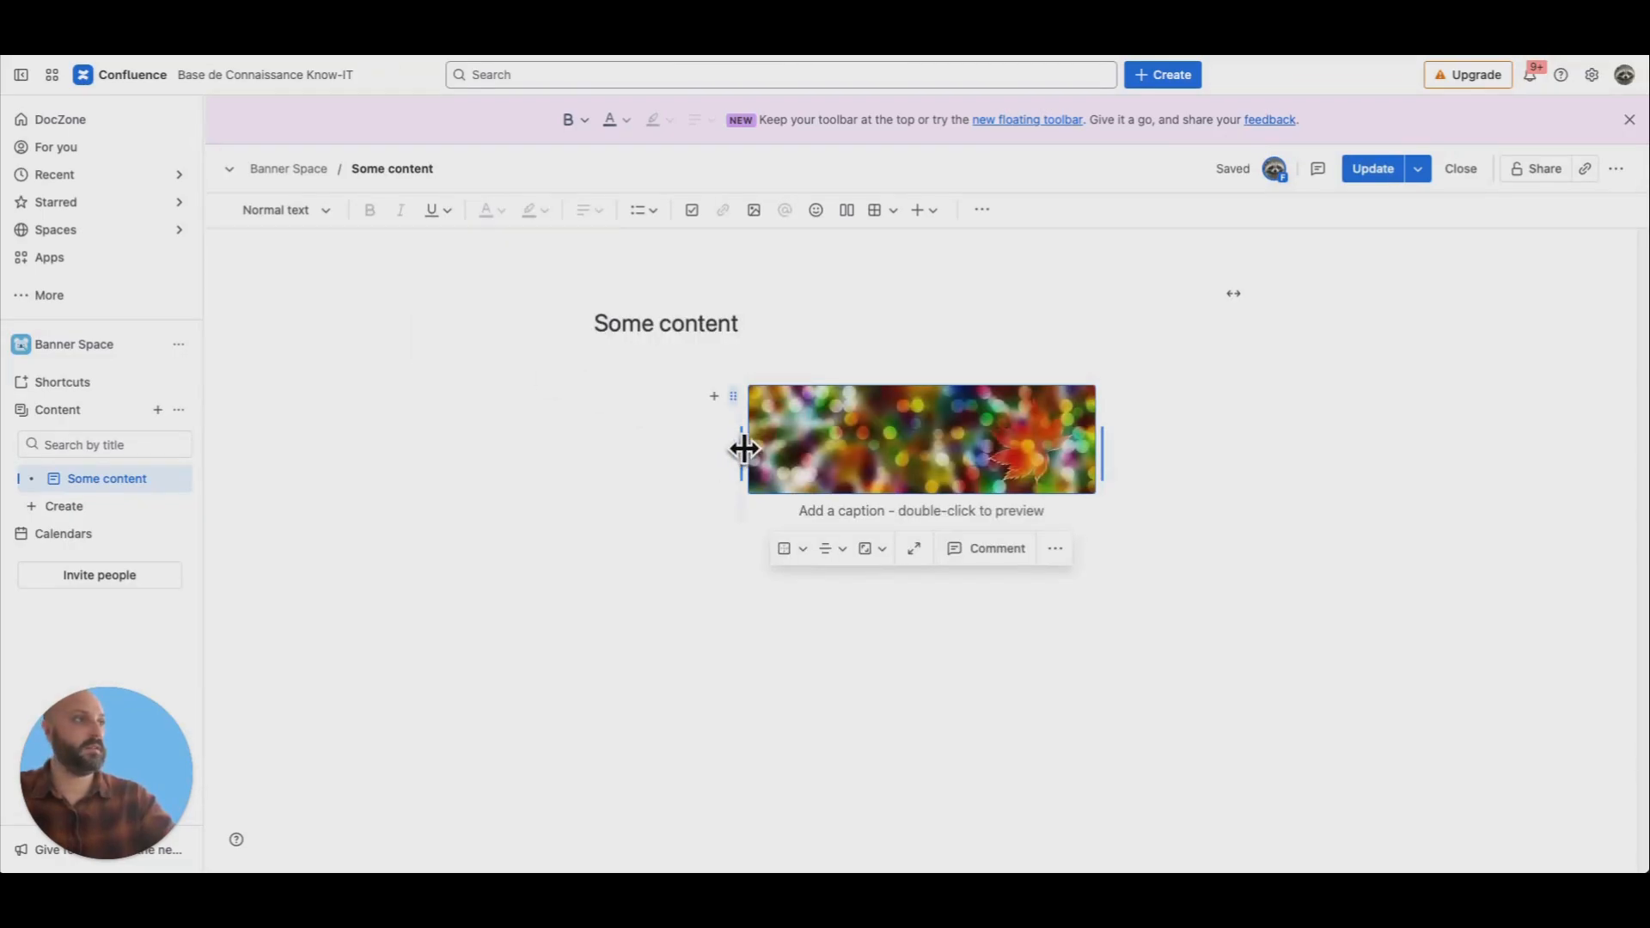
Enlarge the banner image to about twice its width and publish the page to refresh the space header
{"action": "left_click_drag", "start_coordinate": [744, 448], "coordinate": [597, 442]}
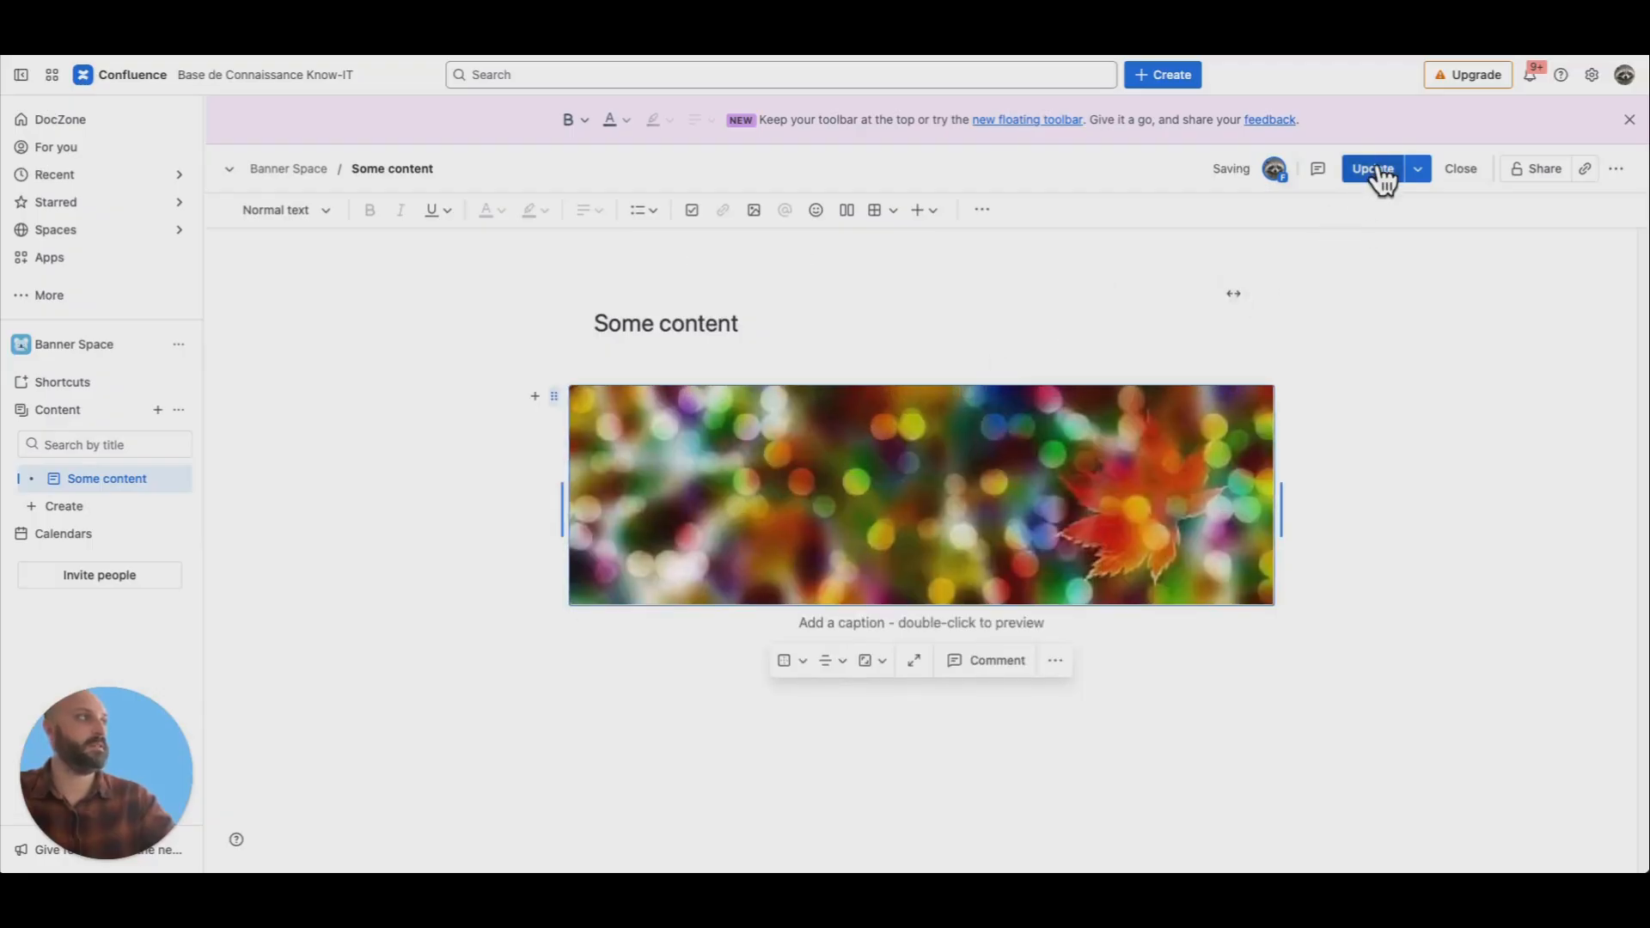
{"action": "key", "text": "super+Return"}
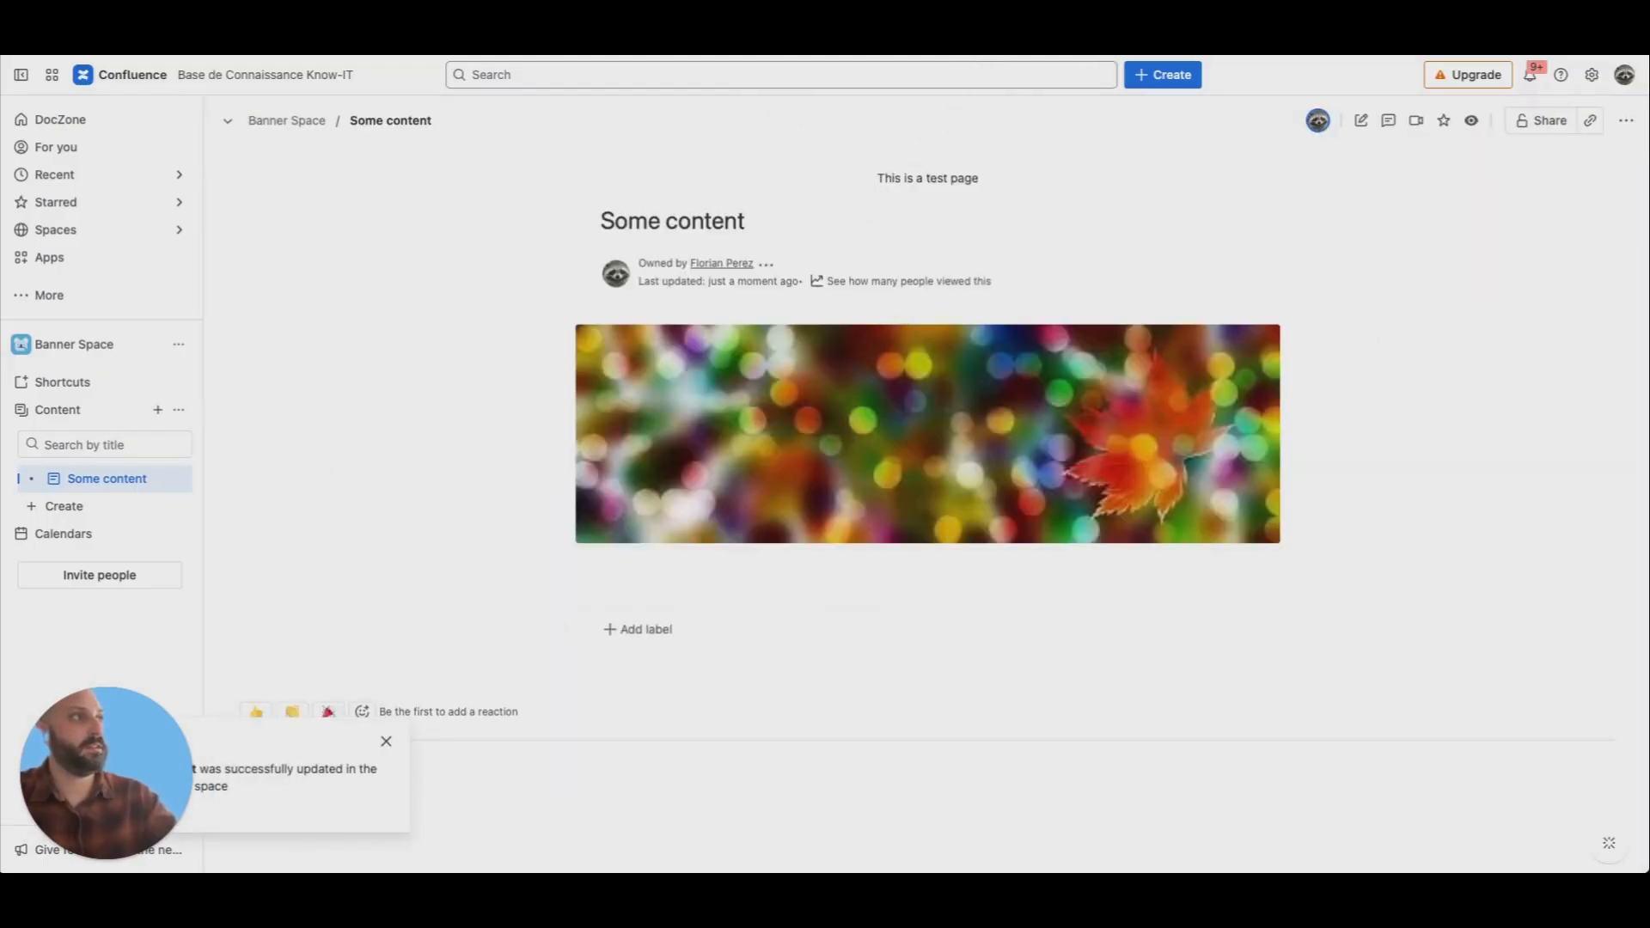
{"action": "key", "text": "super+r"}
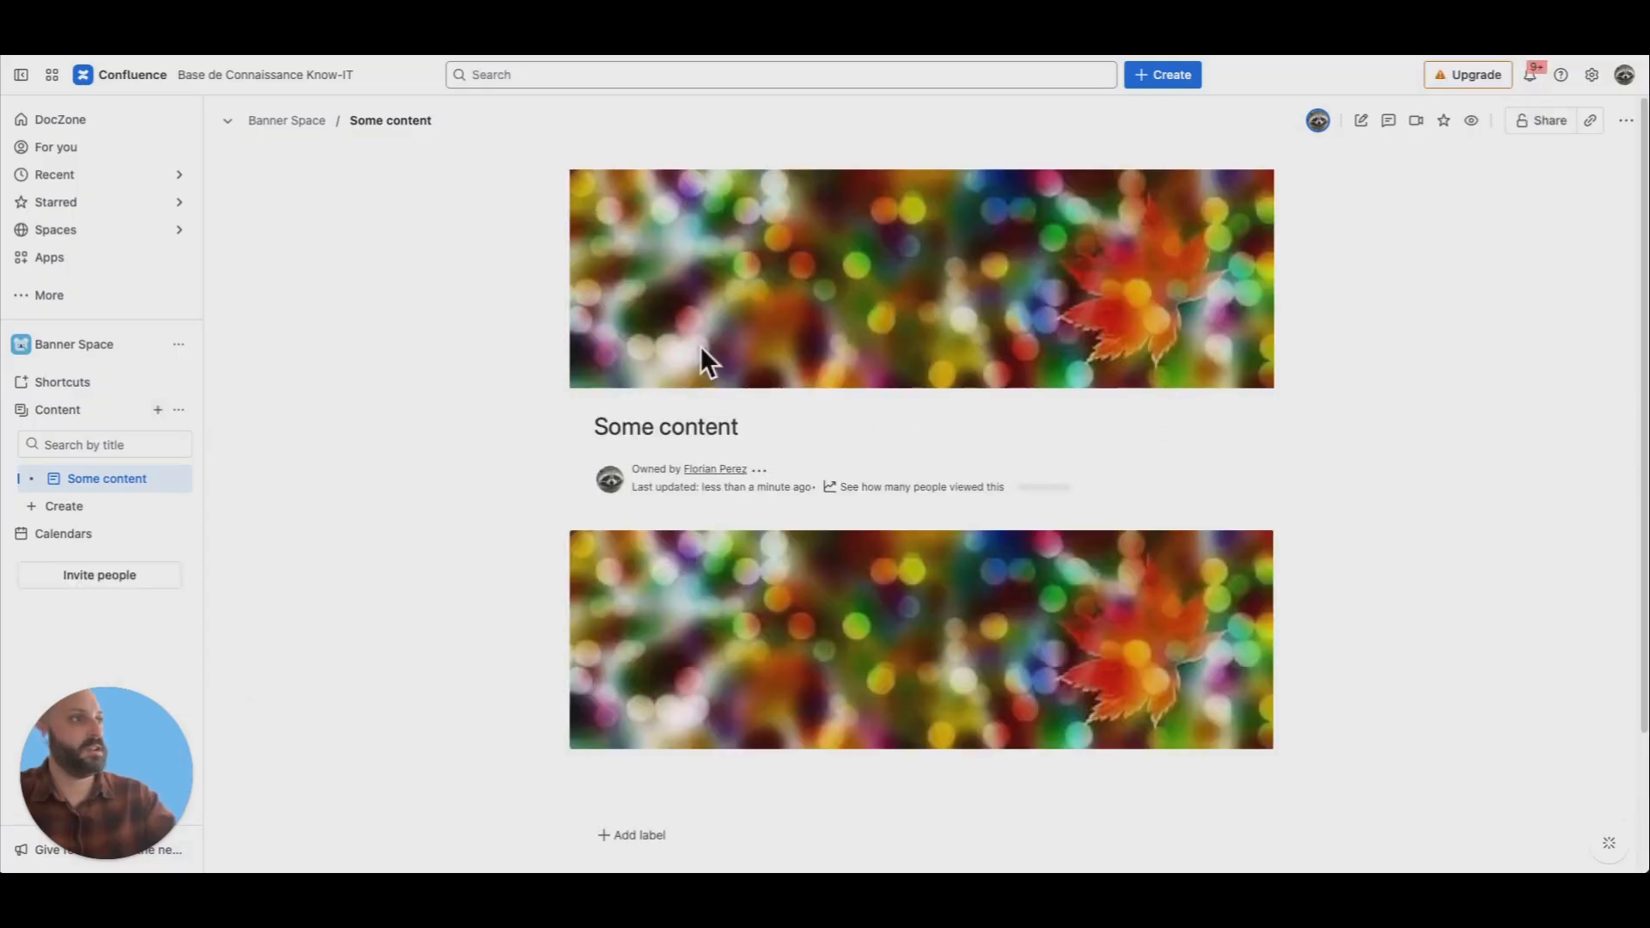
Reopen the Some content page for editing and insert a 4 x 1 table below the banner image
{"action": "left_click", "coordinate": [1363, 123]}
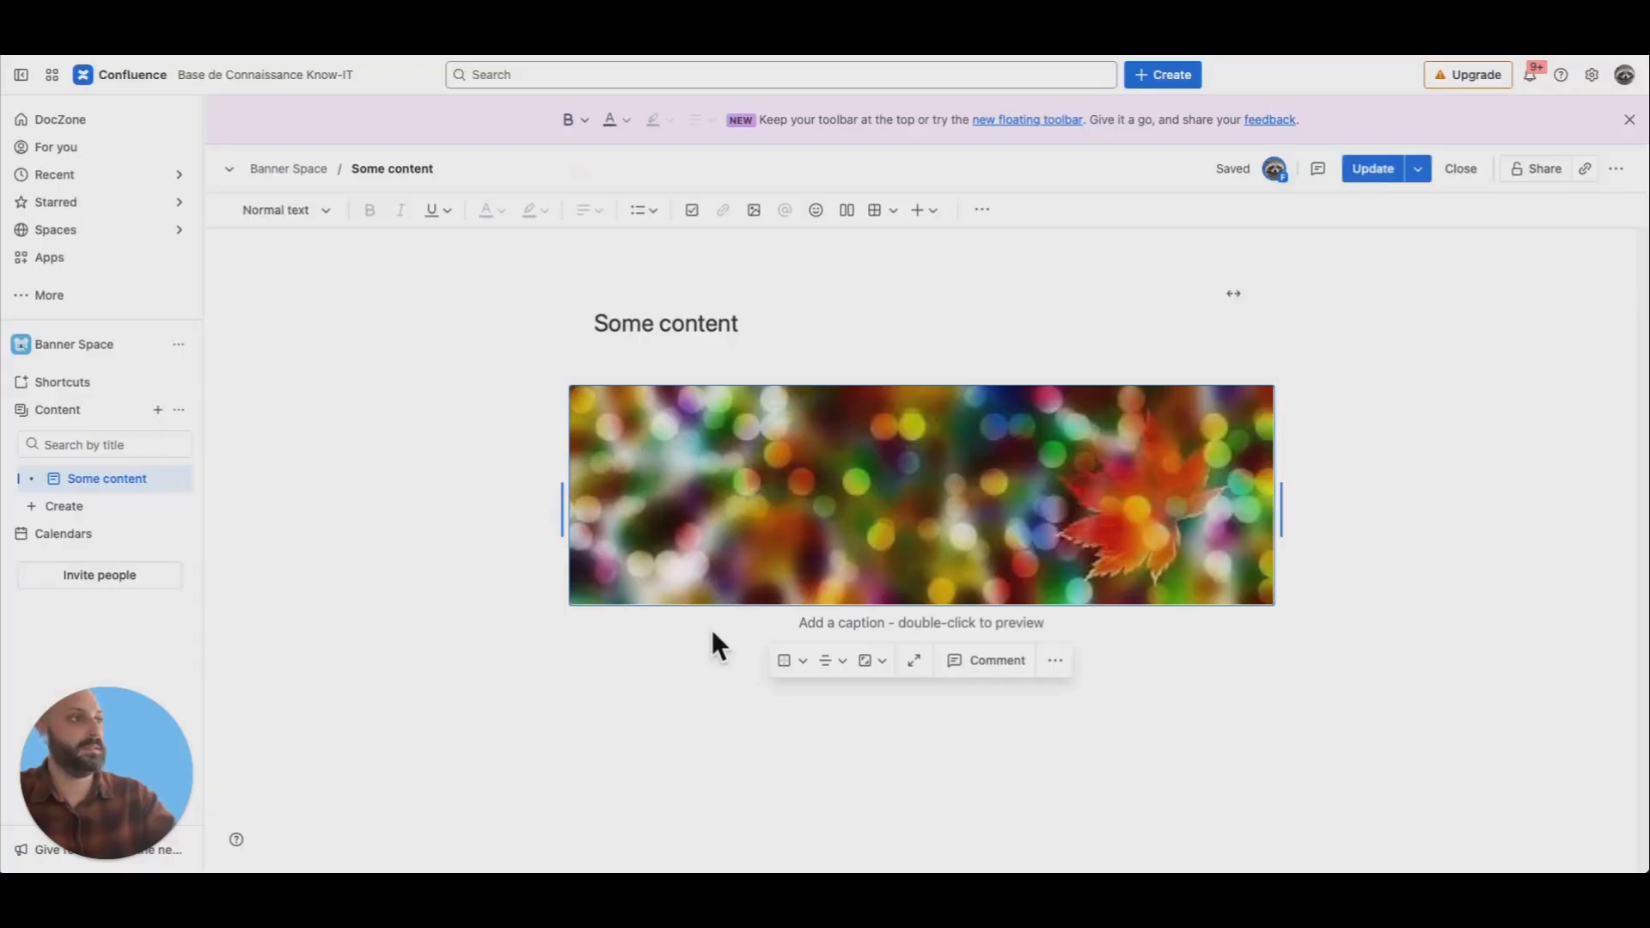
{"action": "left_click", "coordinate": [663, 633]}
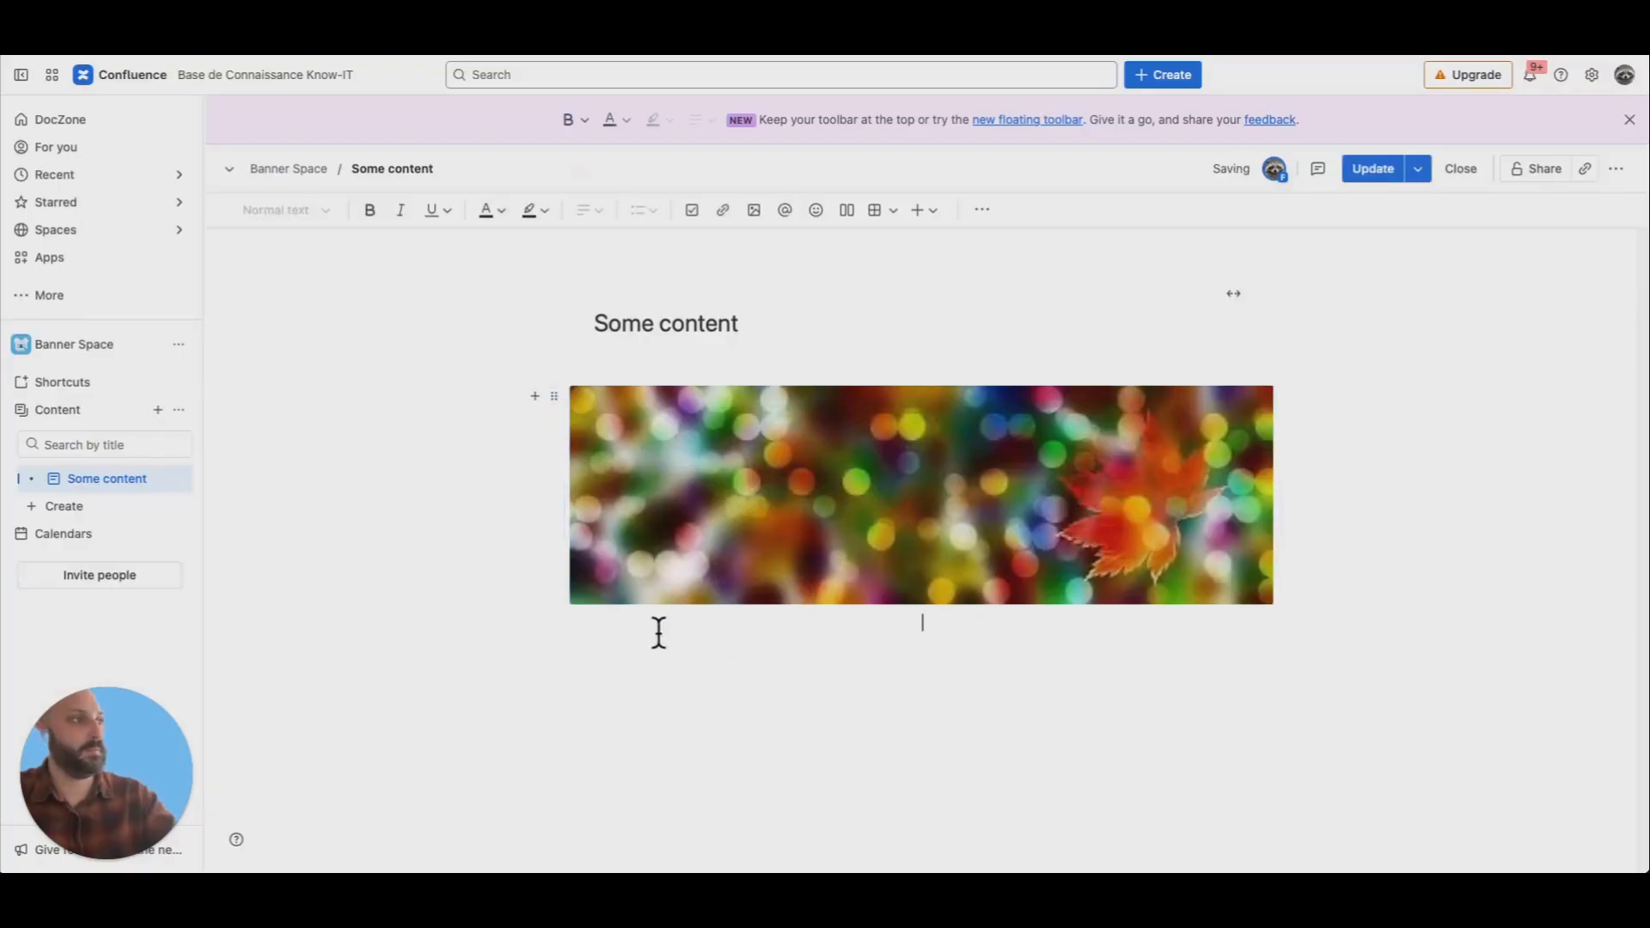
{"action": "left_click", "coordinate": [898, 215]}
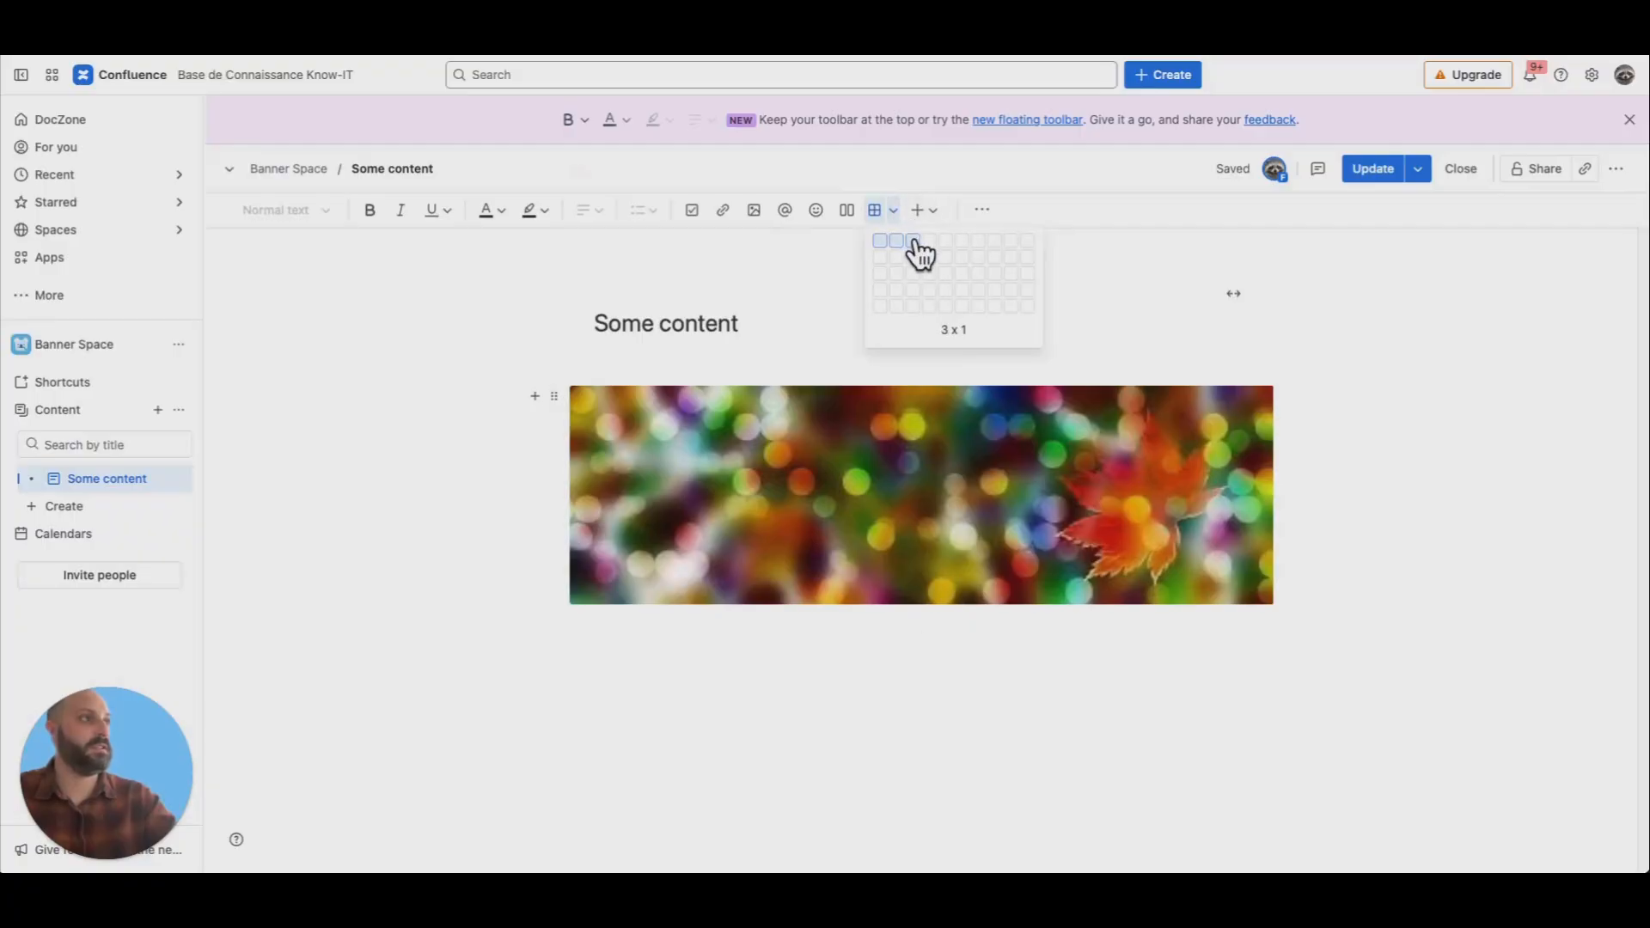
{"action": "left_click", "coordinate": [930, 243]}
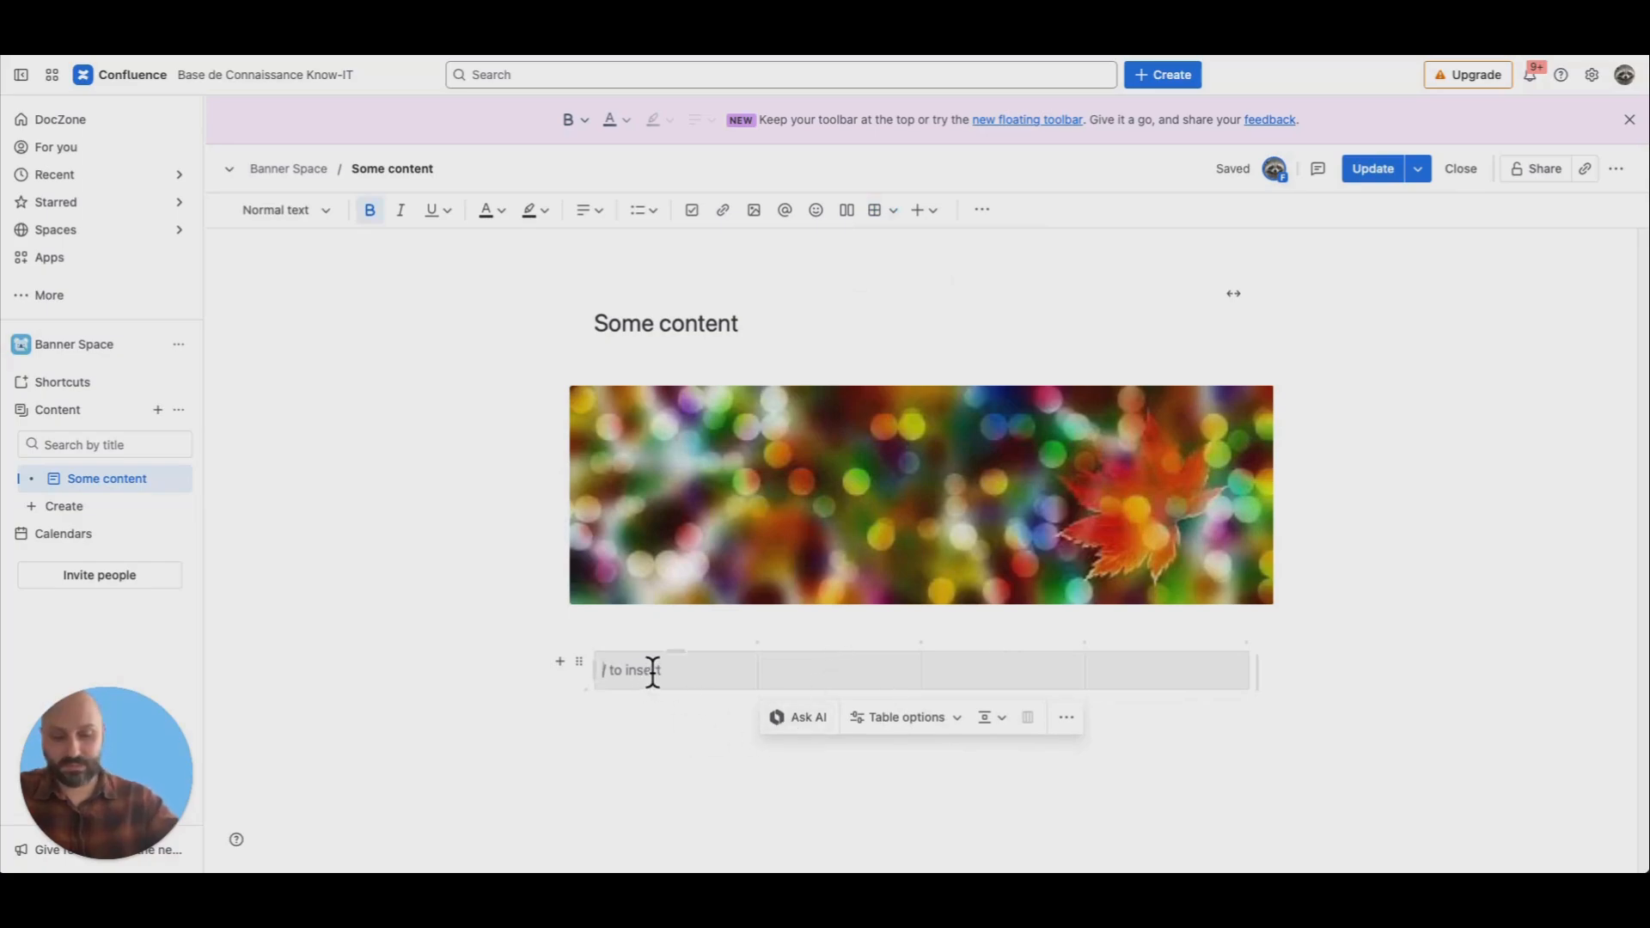
Insert a link to the Some content page in the table's first cell and set its display to Inline
{"action": "type", "text": "/lin"}
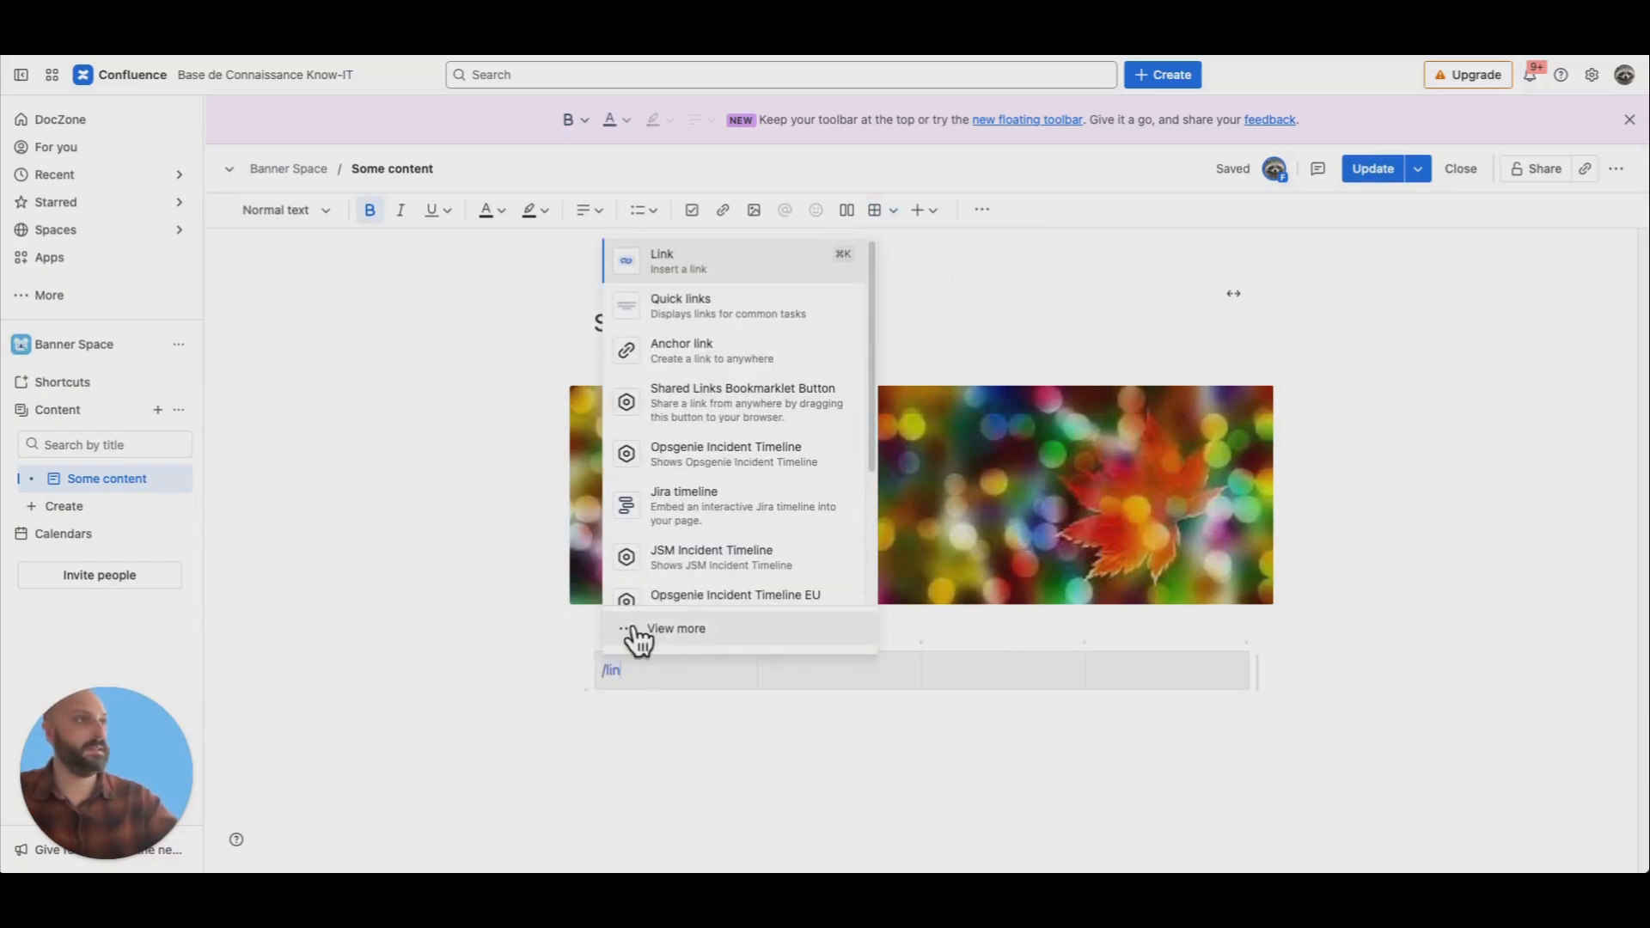
{"action": "scroll", "coordinate": [656, 430], "scroll_direction": "down", "scroll_amount": 2}
{"action": "scroll", "coordinate": [714, 250], "scroll_direction": "up", "scroll_amount": 2}
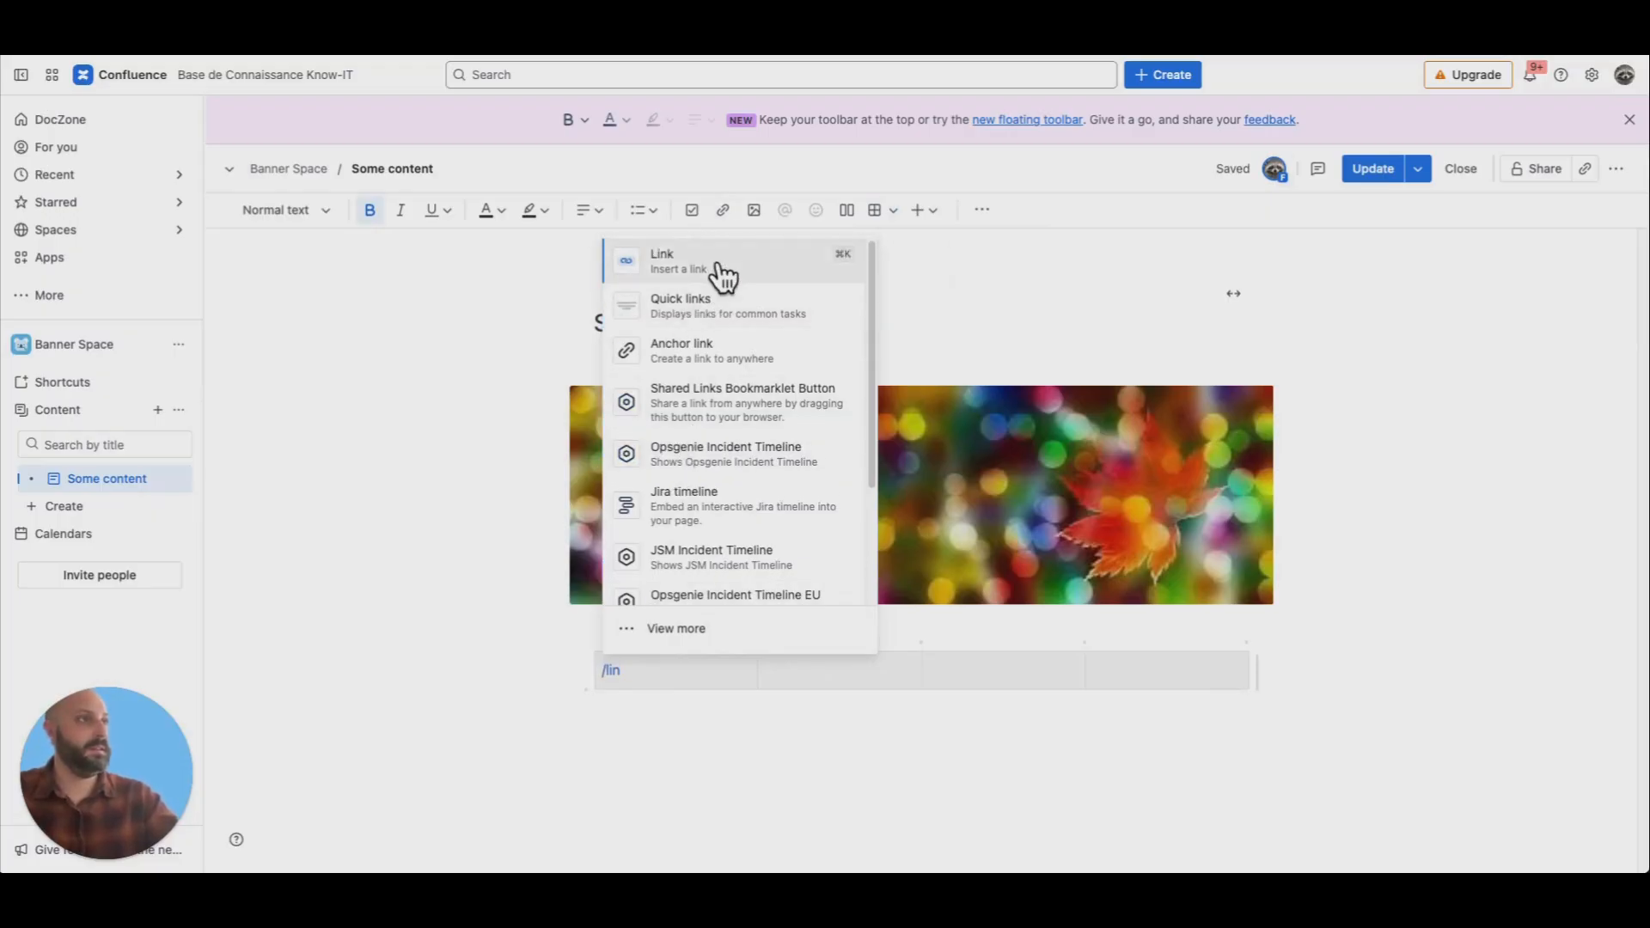
{"action": "left_click", "coordinate": [712, 262]}
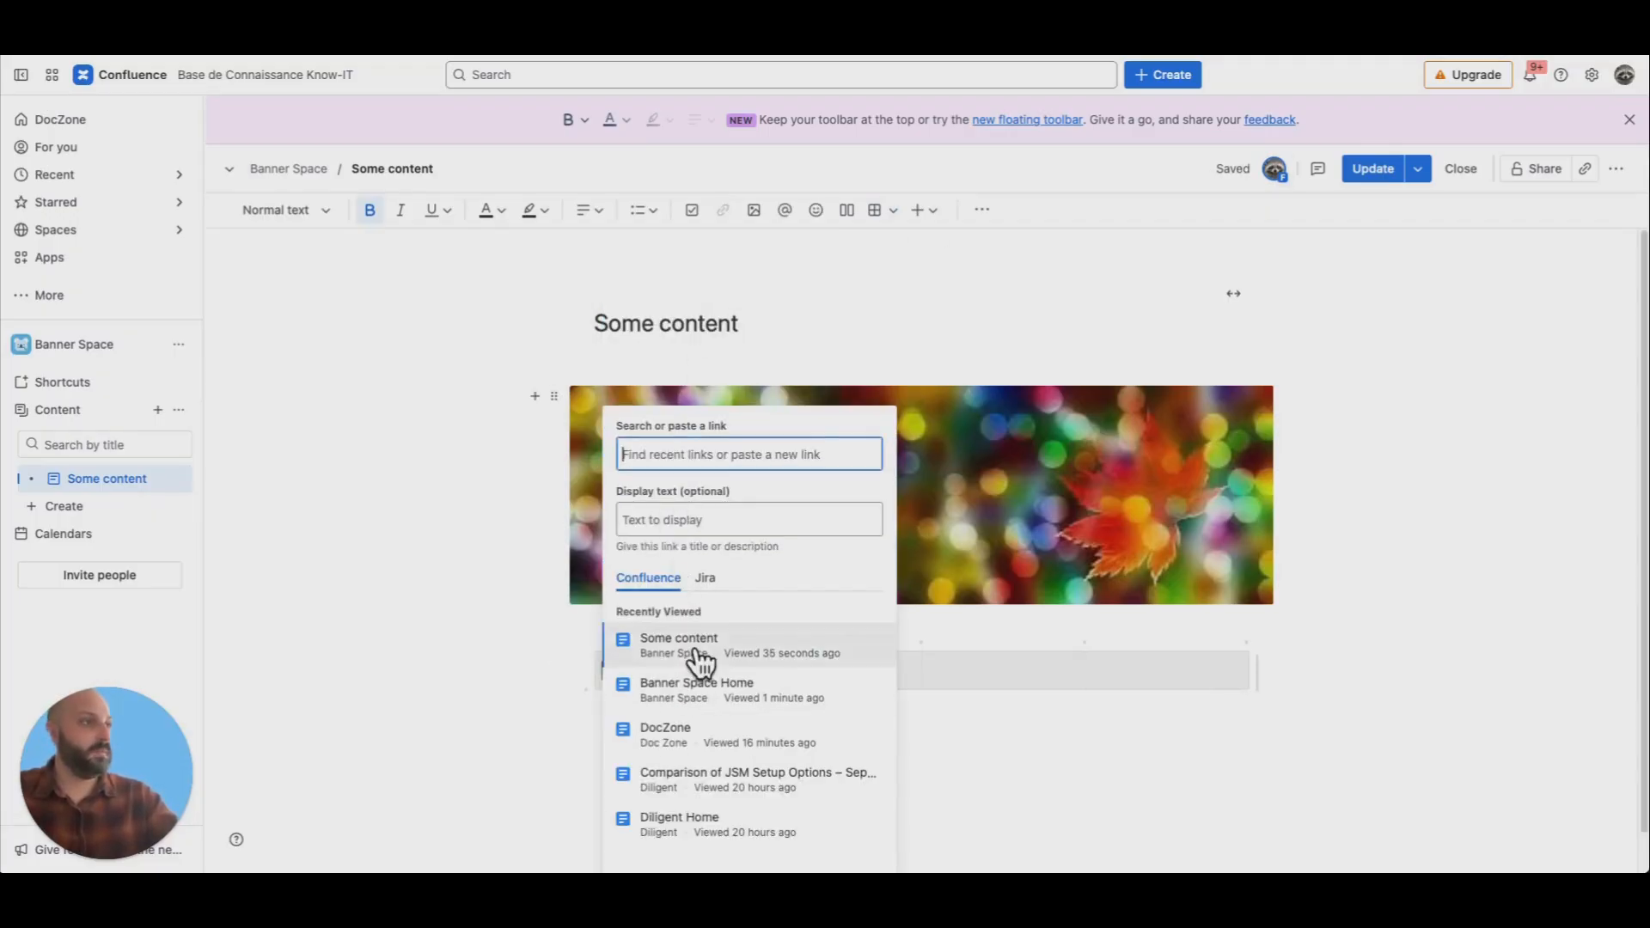
{"action": "left_click", "coordinate": [688, 658]}
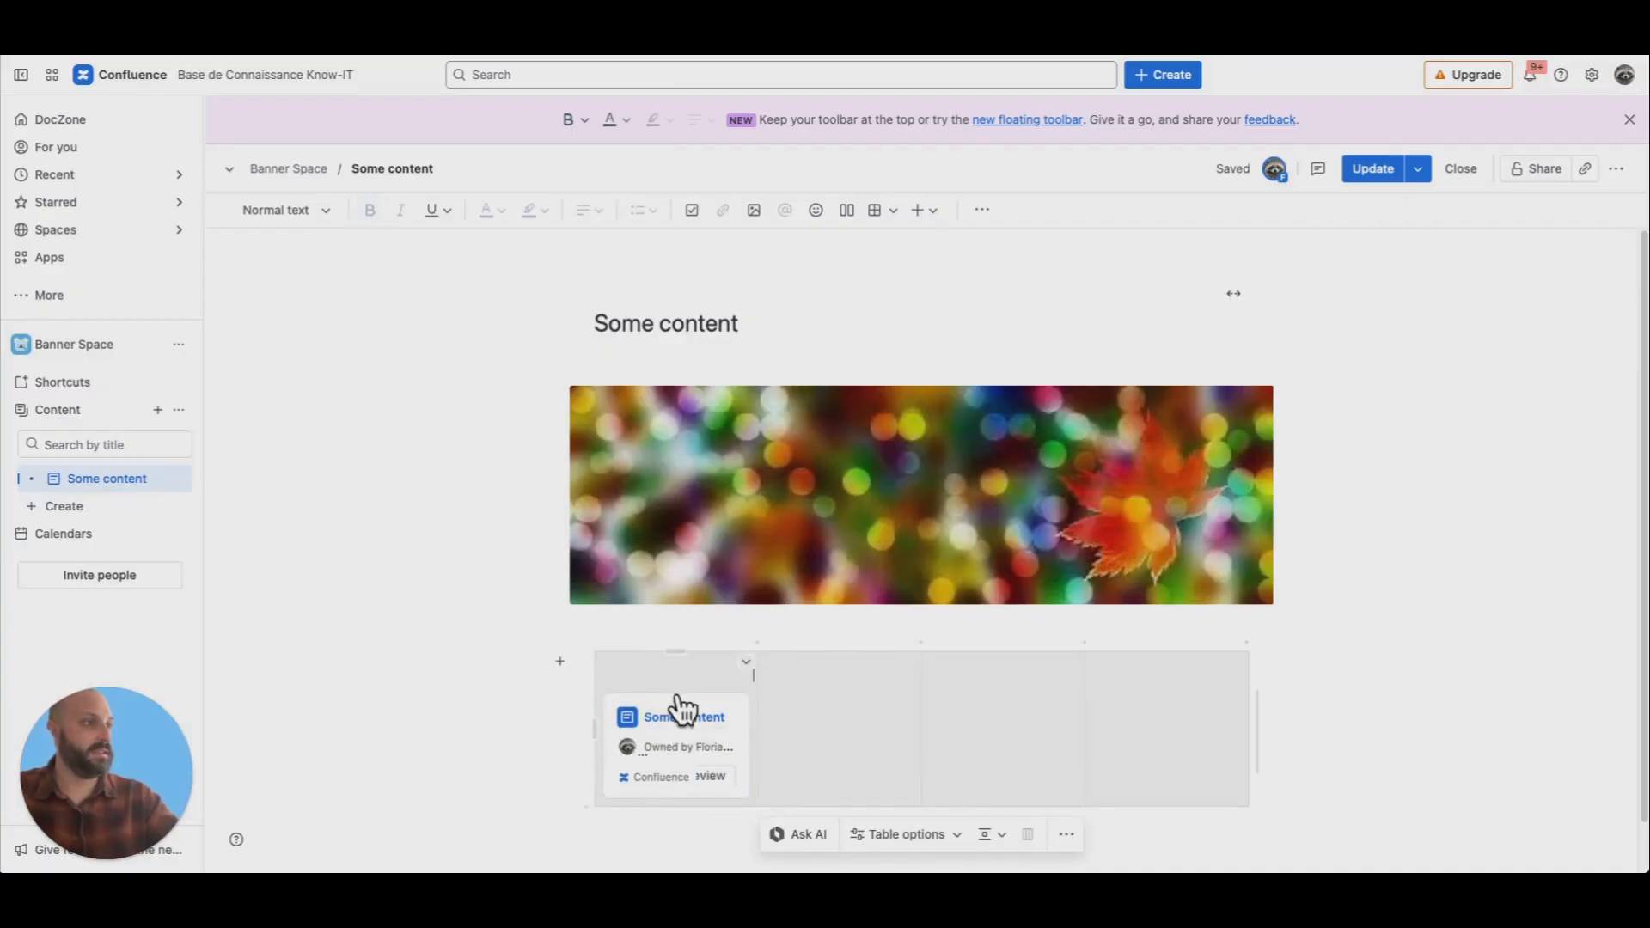
{"action": "left_click", "coordinate": [678, 713]}
{"action": "left_click", "coordinate": [651, 827]}
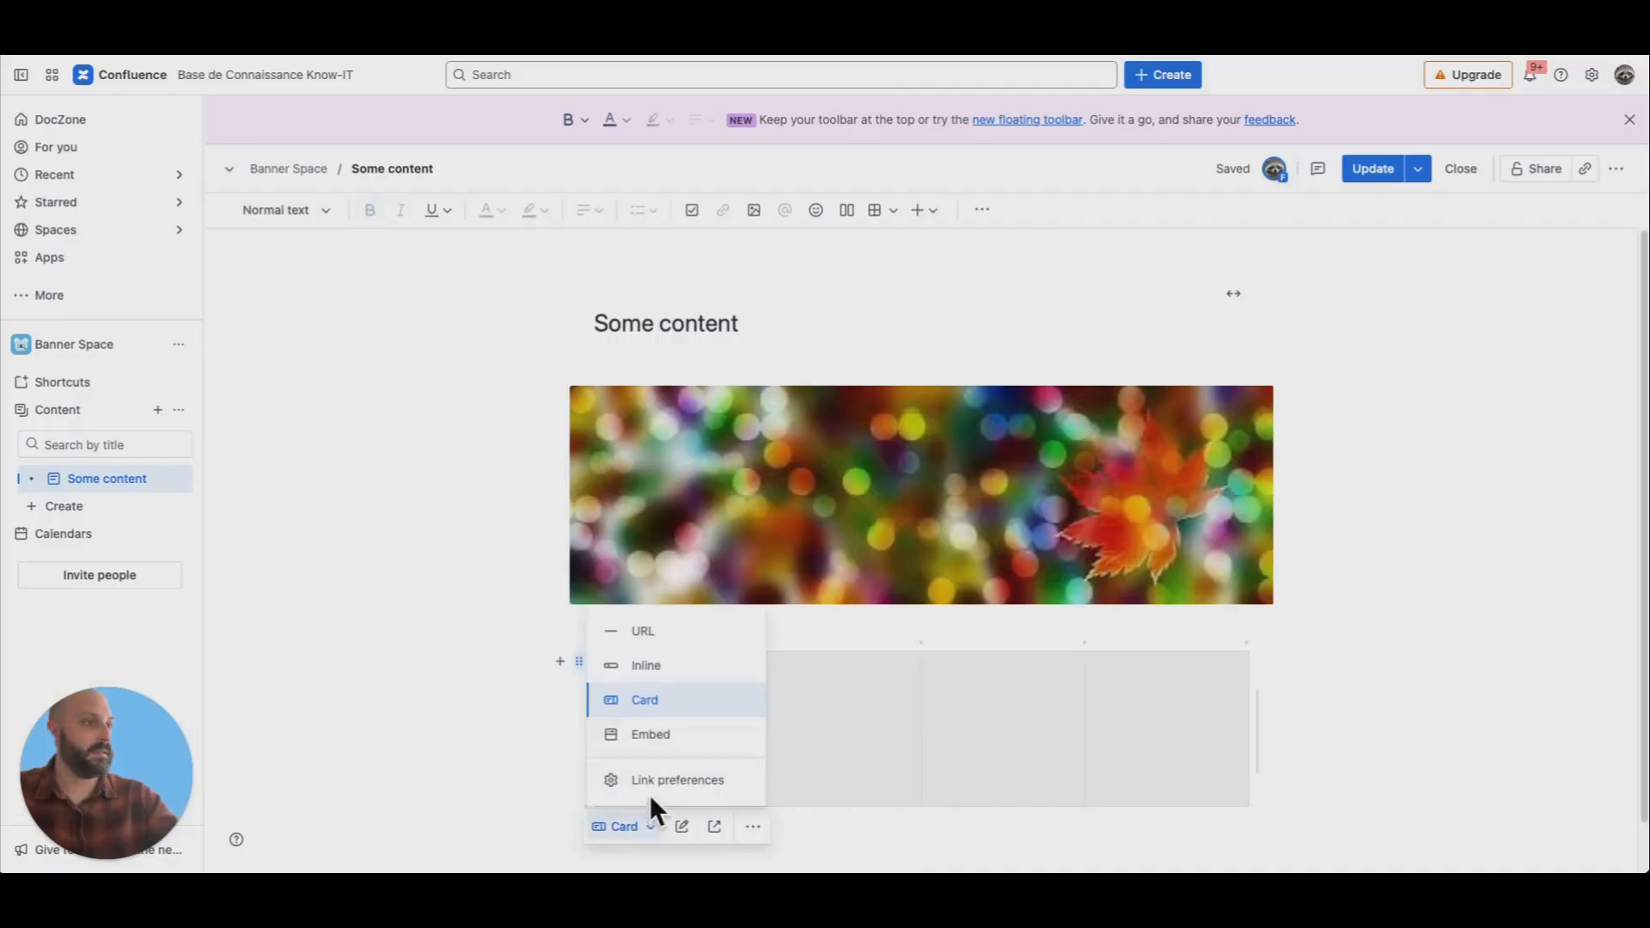
{"action": "left_click", "coordinate": [662, 668]}
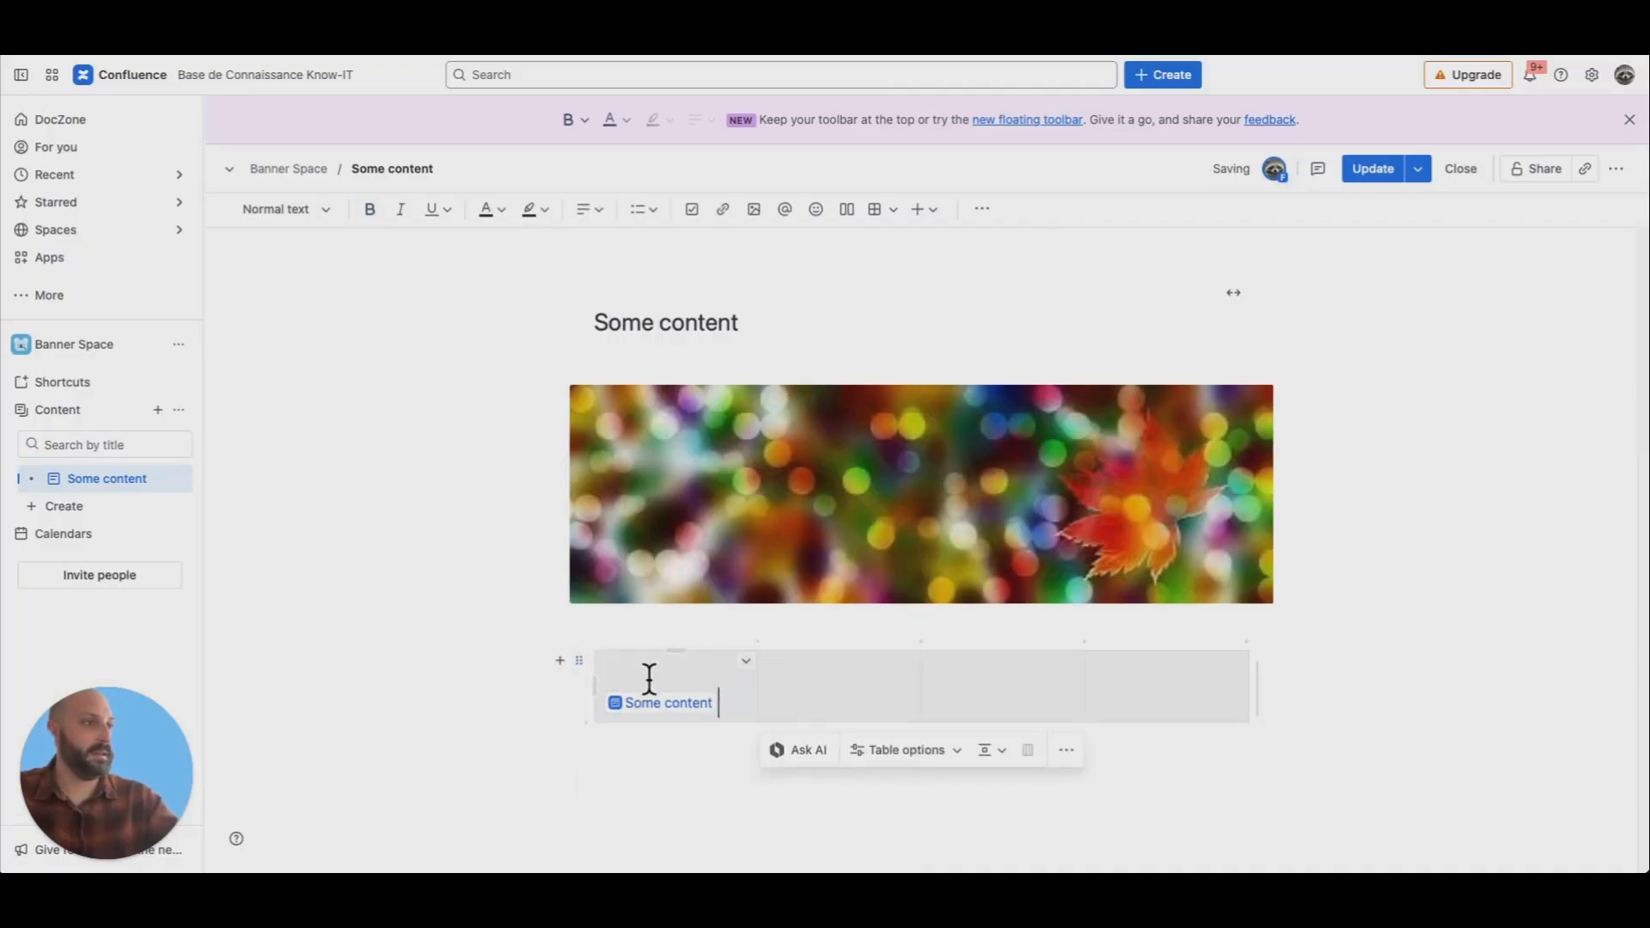
Copy the inline Some content link into the table's second, third and fourth cells
{"action": "left_click", "coordinate": [658, 700]}
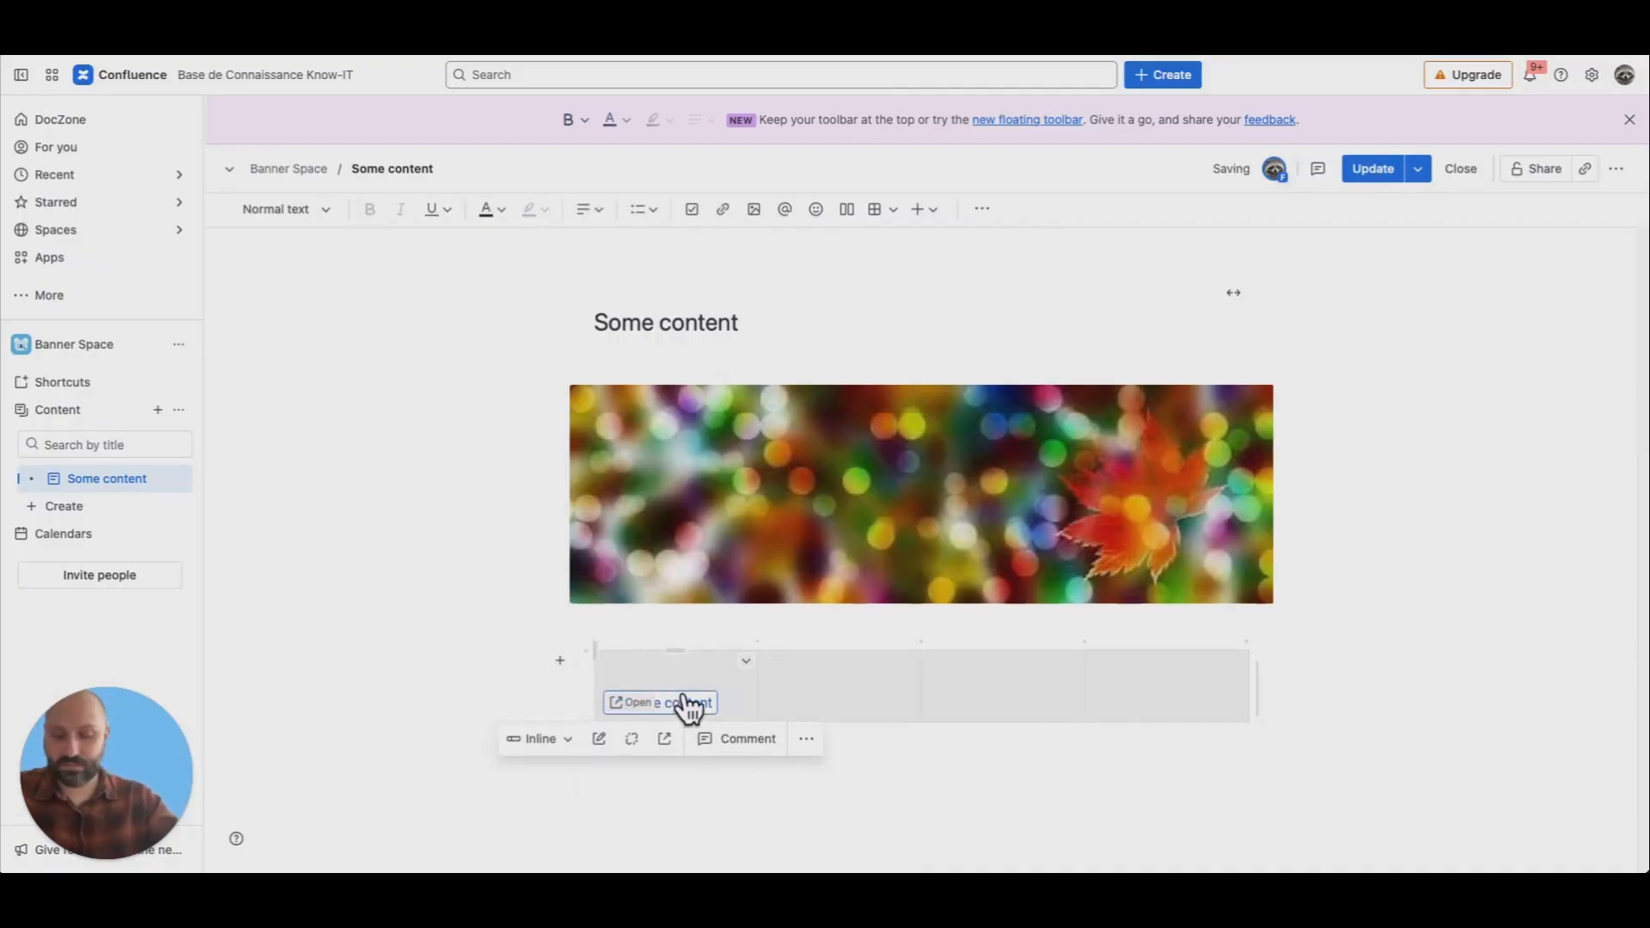
{"action": "left_click", "coordinate": [832, 682]}
{"action": "type", "text": "Some content"}
{"action": "left_click", "coordinate": [998, 691]}
{"action": "type", "text": "Some content"}
{"action": "left_click", "coordinate": [1164, 682]}
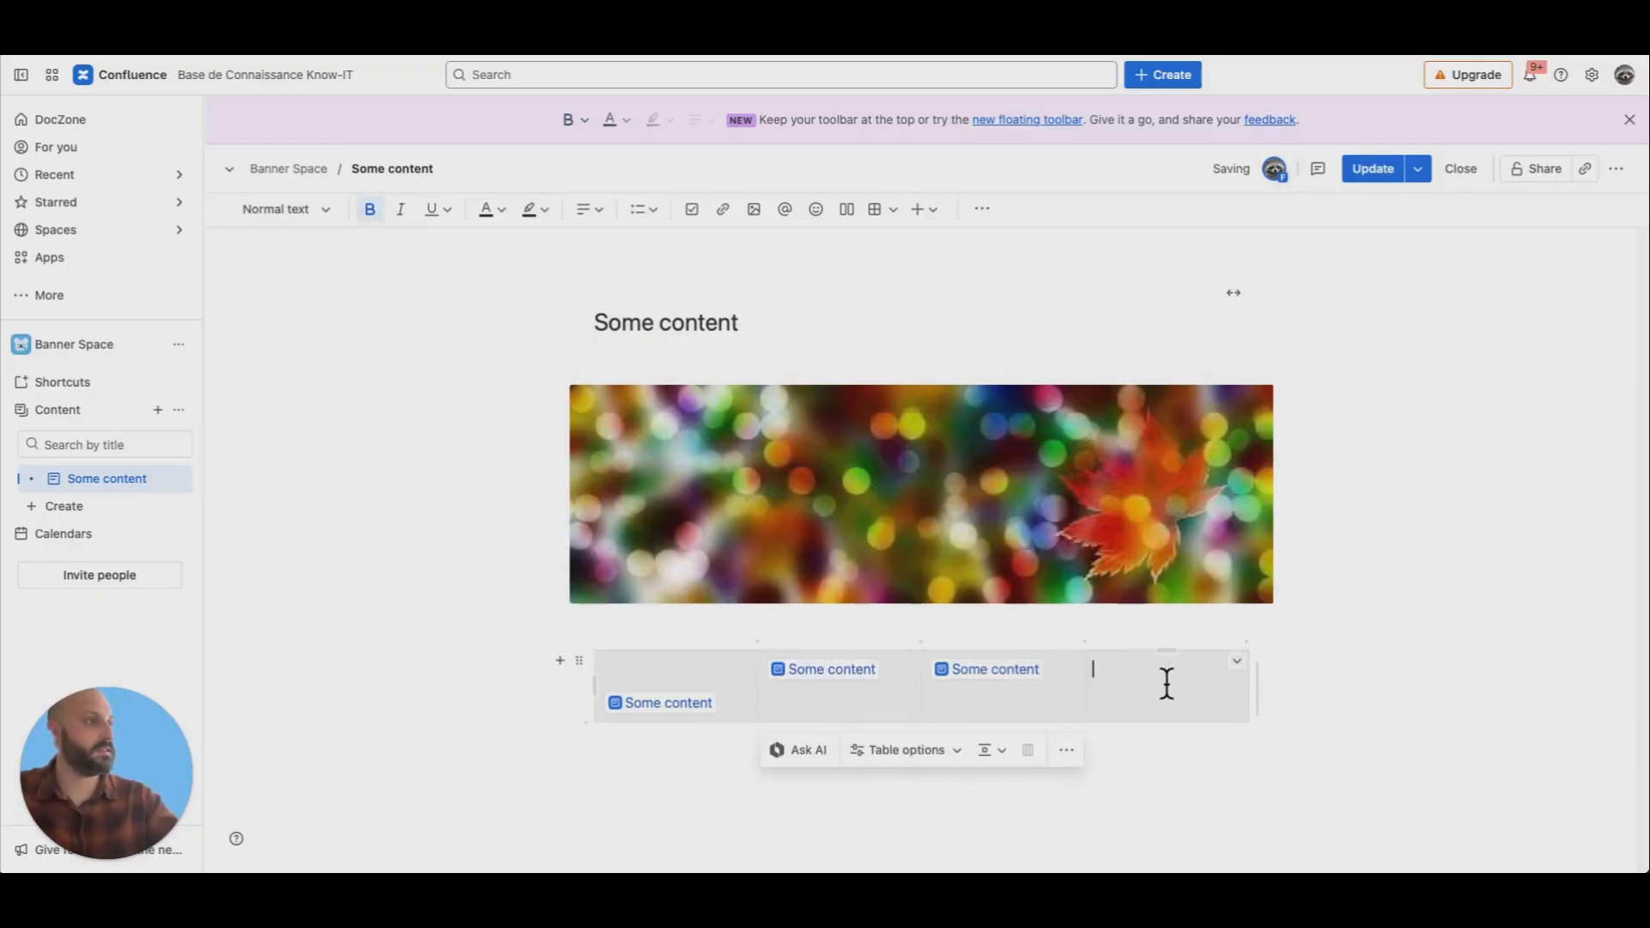
{"action": "type", "text": "Some content"}
Remove the blank line above the first cell's link and publish the page to check the banner and links in its header
{"action": "left_click", "coordinate": [641, 667]}
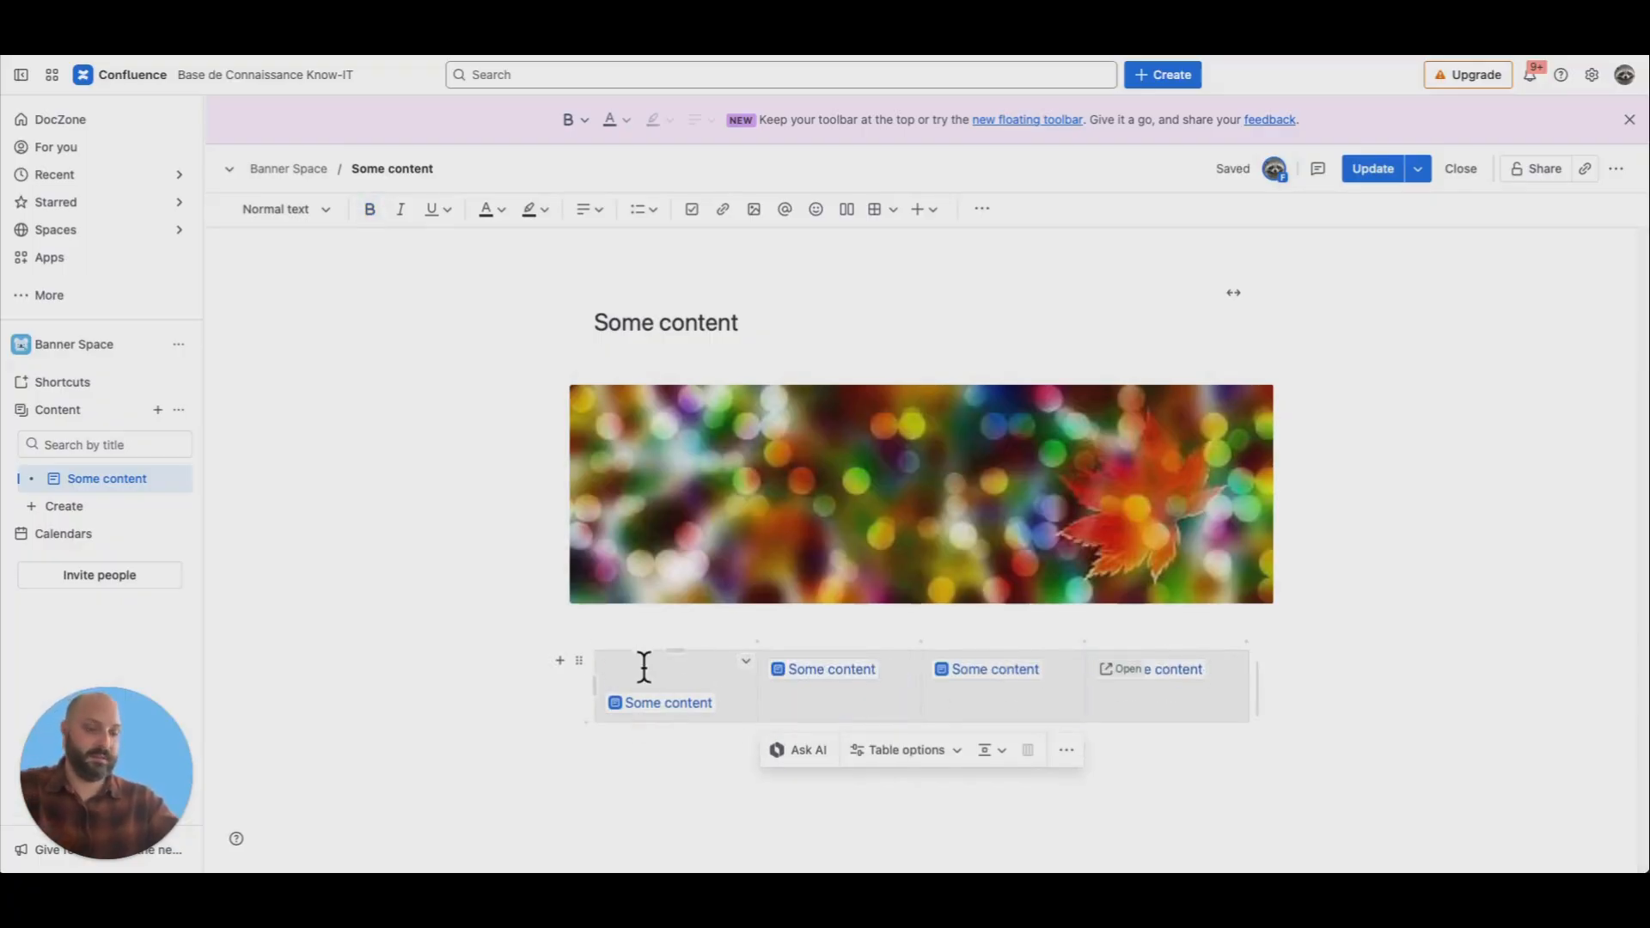
{"action": "key", "text": "Delete"}
{"action": "left_click", "coordinate": [1372, 169]}
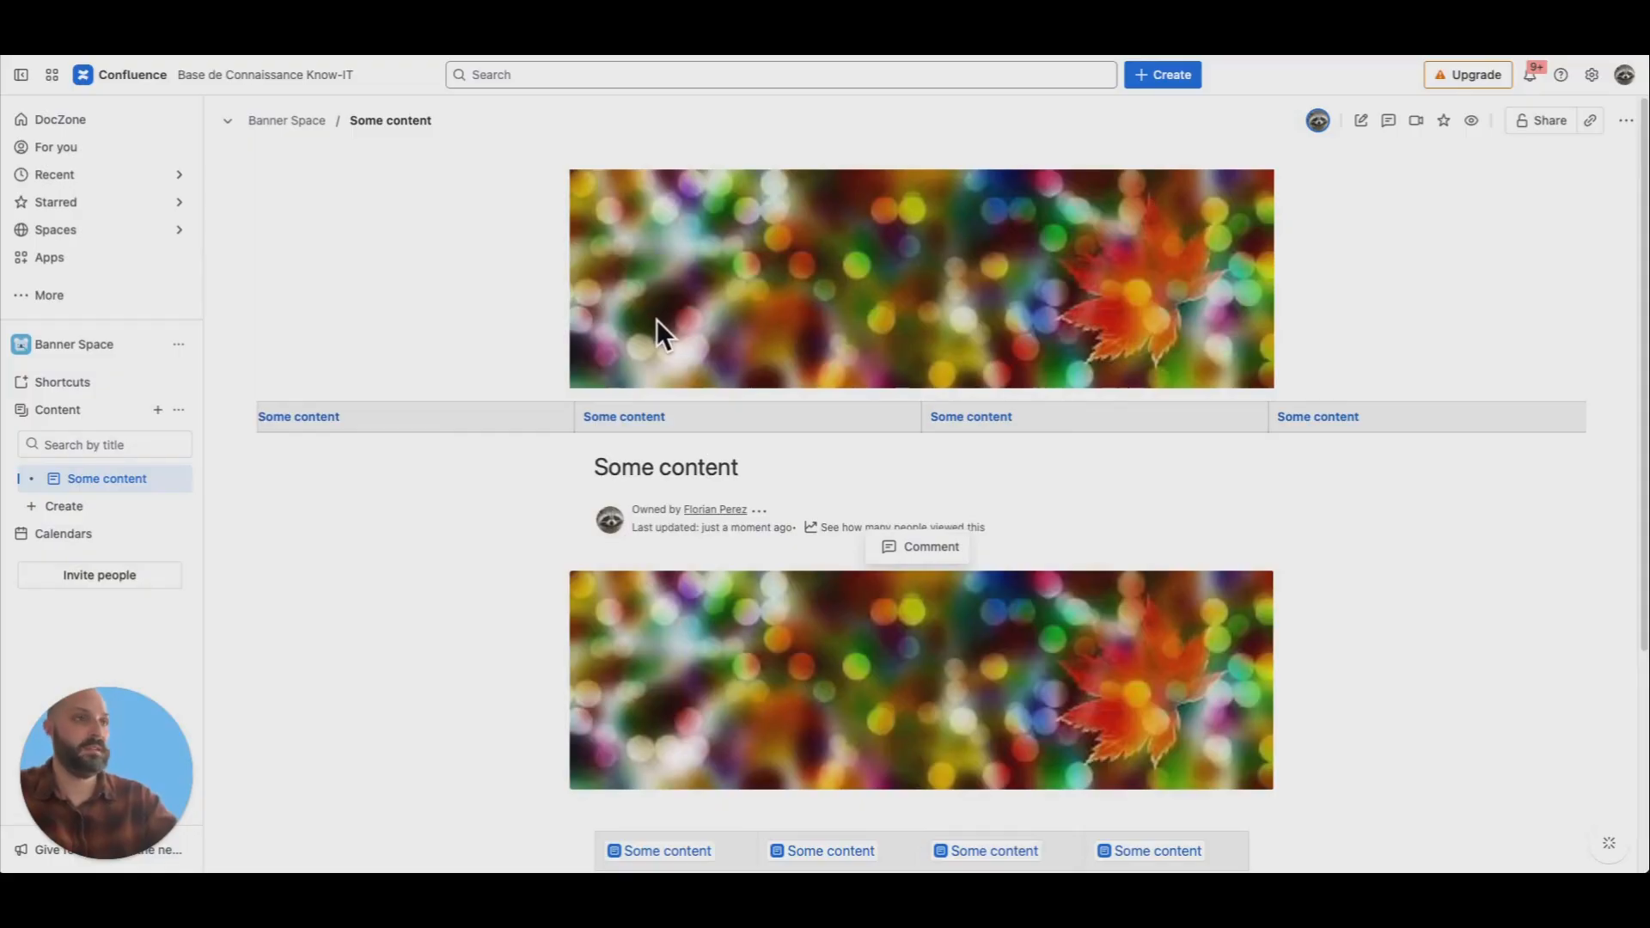
{"action": "scroll", "coordinate": [657, 321], "scroll_direction": "down", "scroll_amount": 4}
{"action": "scroll", "coordinate": [667, 359], "scroll_direction": "up", "scroll_amount": 4}
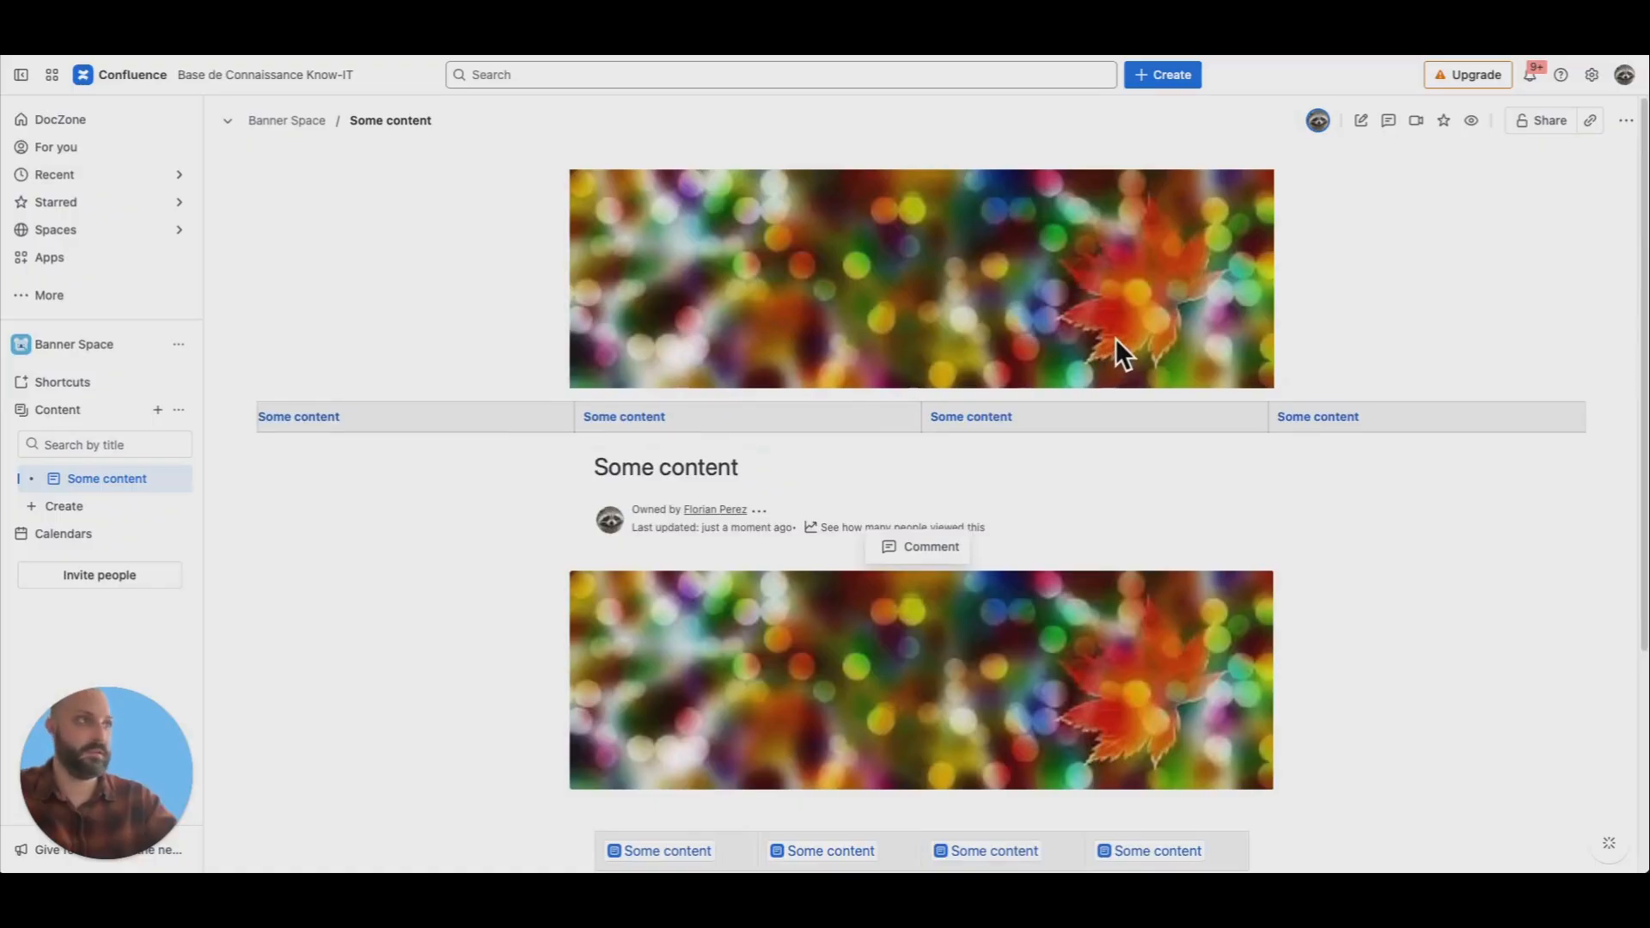
{"action": "scroll", "coordinate": [1103, 322], "scroll_direction": "down", "scroll_amount": 4}
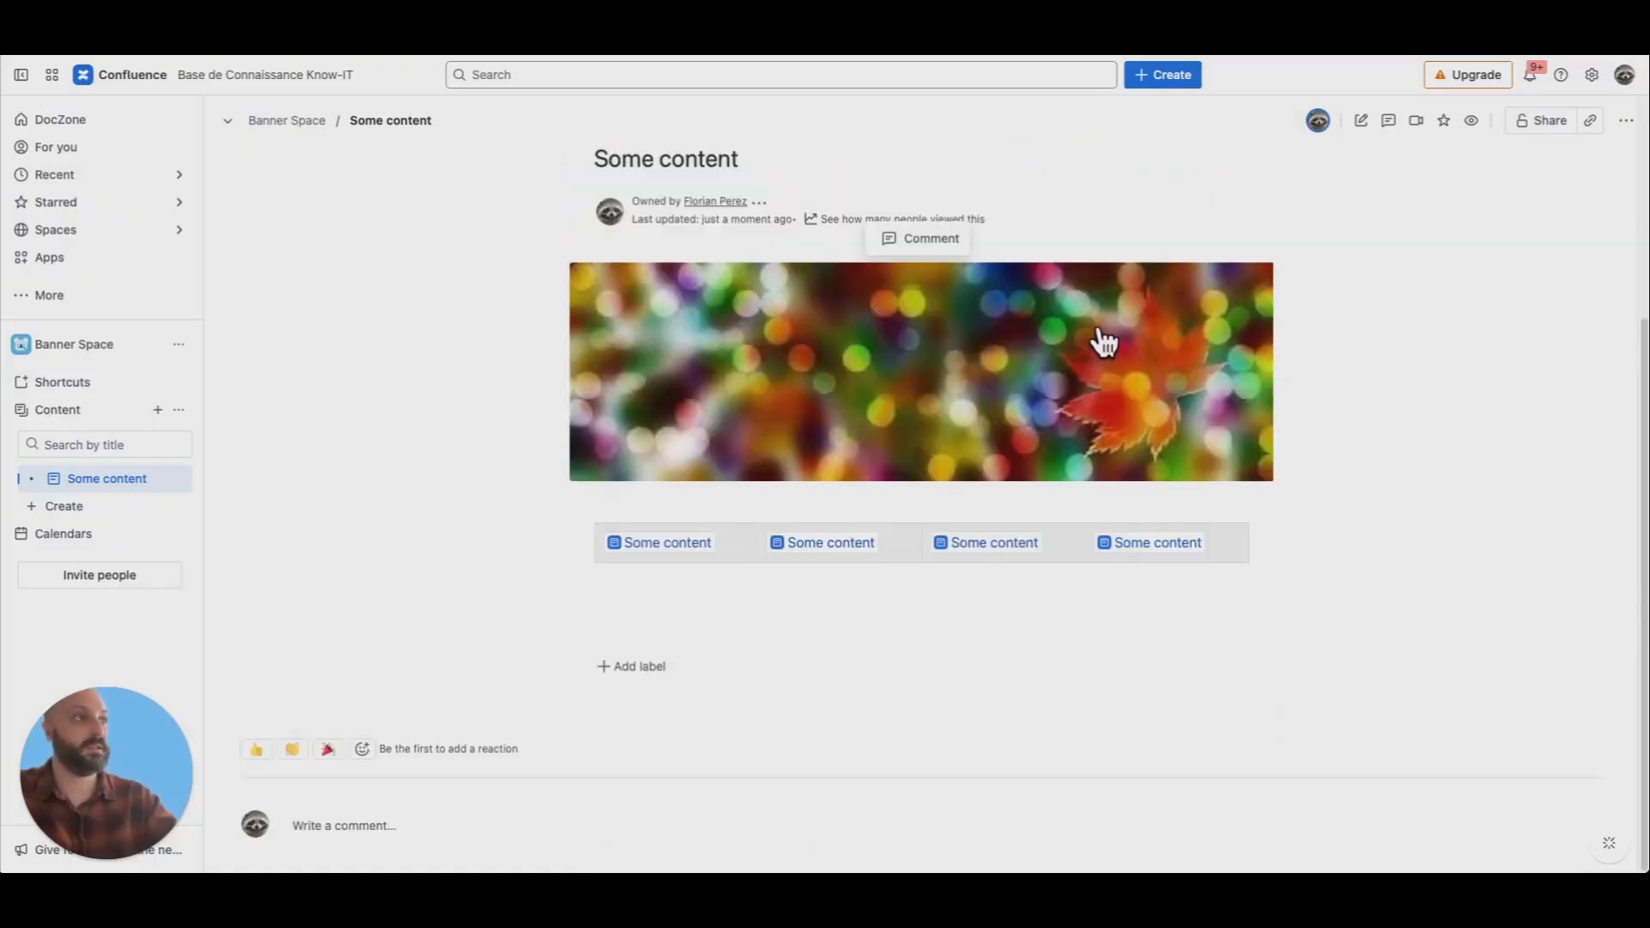
{"action": "scroll", "coordinate": [1105, 342], "scroll_direction": "up", "scroll_amount": 4}
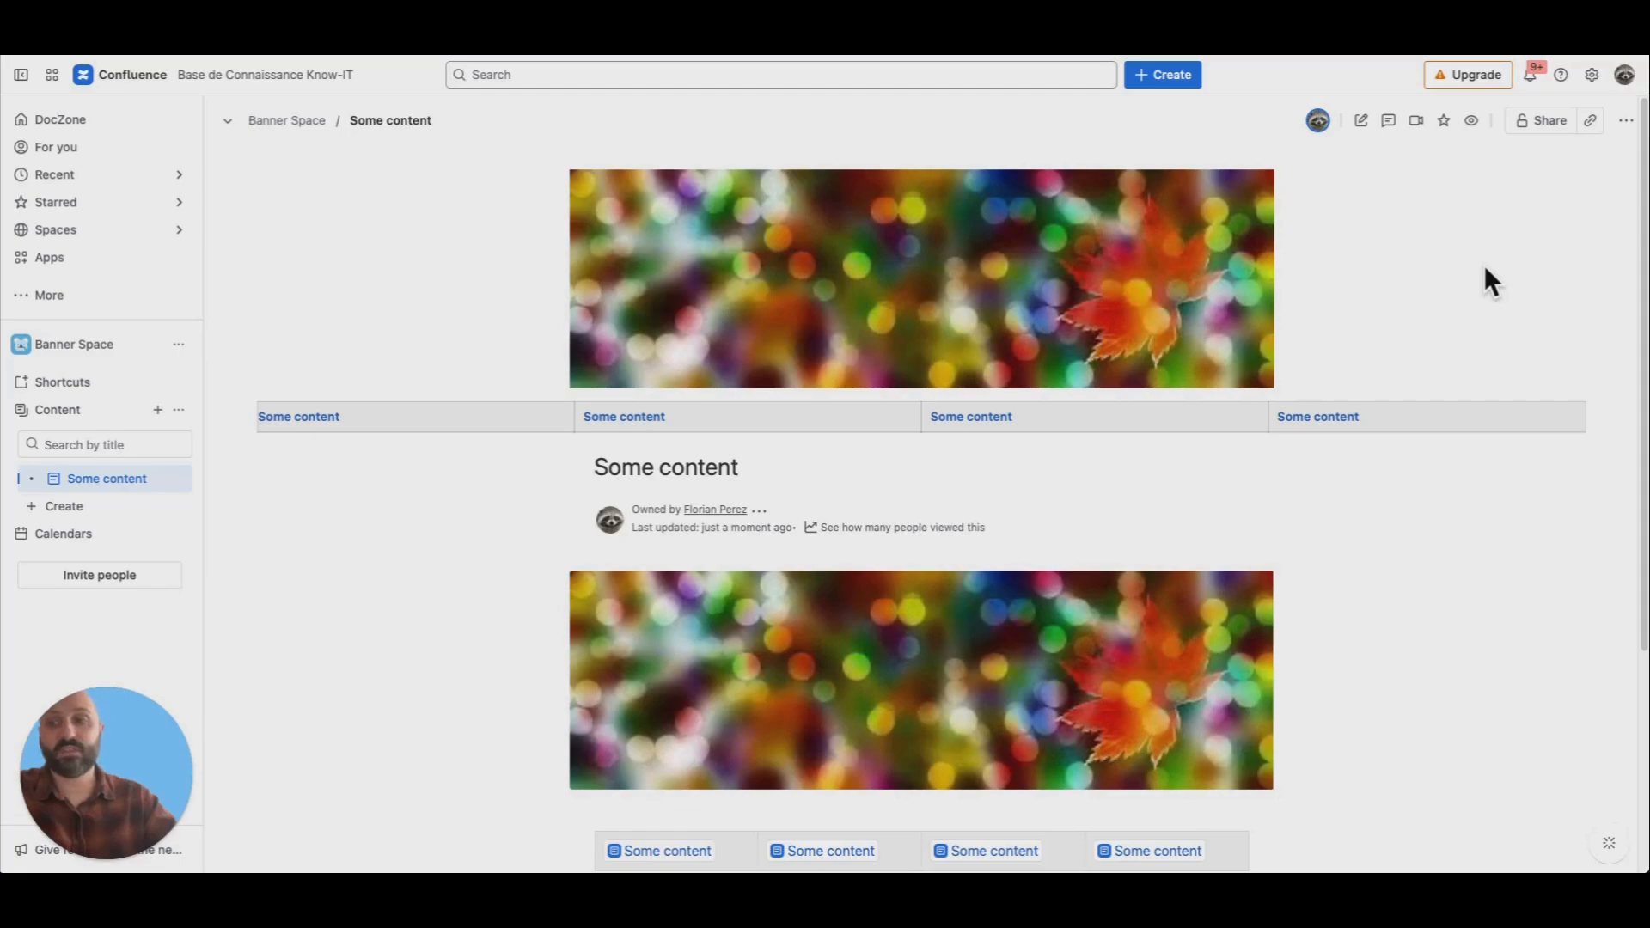
Open the site-wide Header and footer settings under Look and feel in Confluence administration and examine the Header field
{"action": "left_click", "coordinate": [1592, 76]}
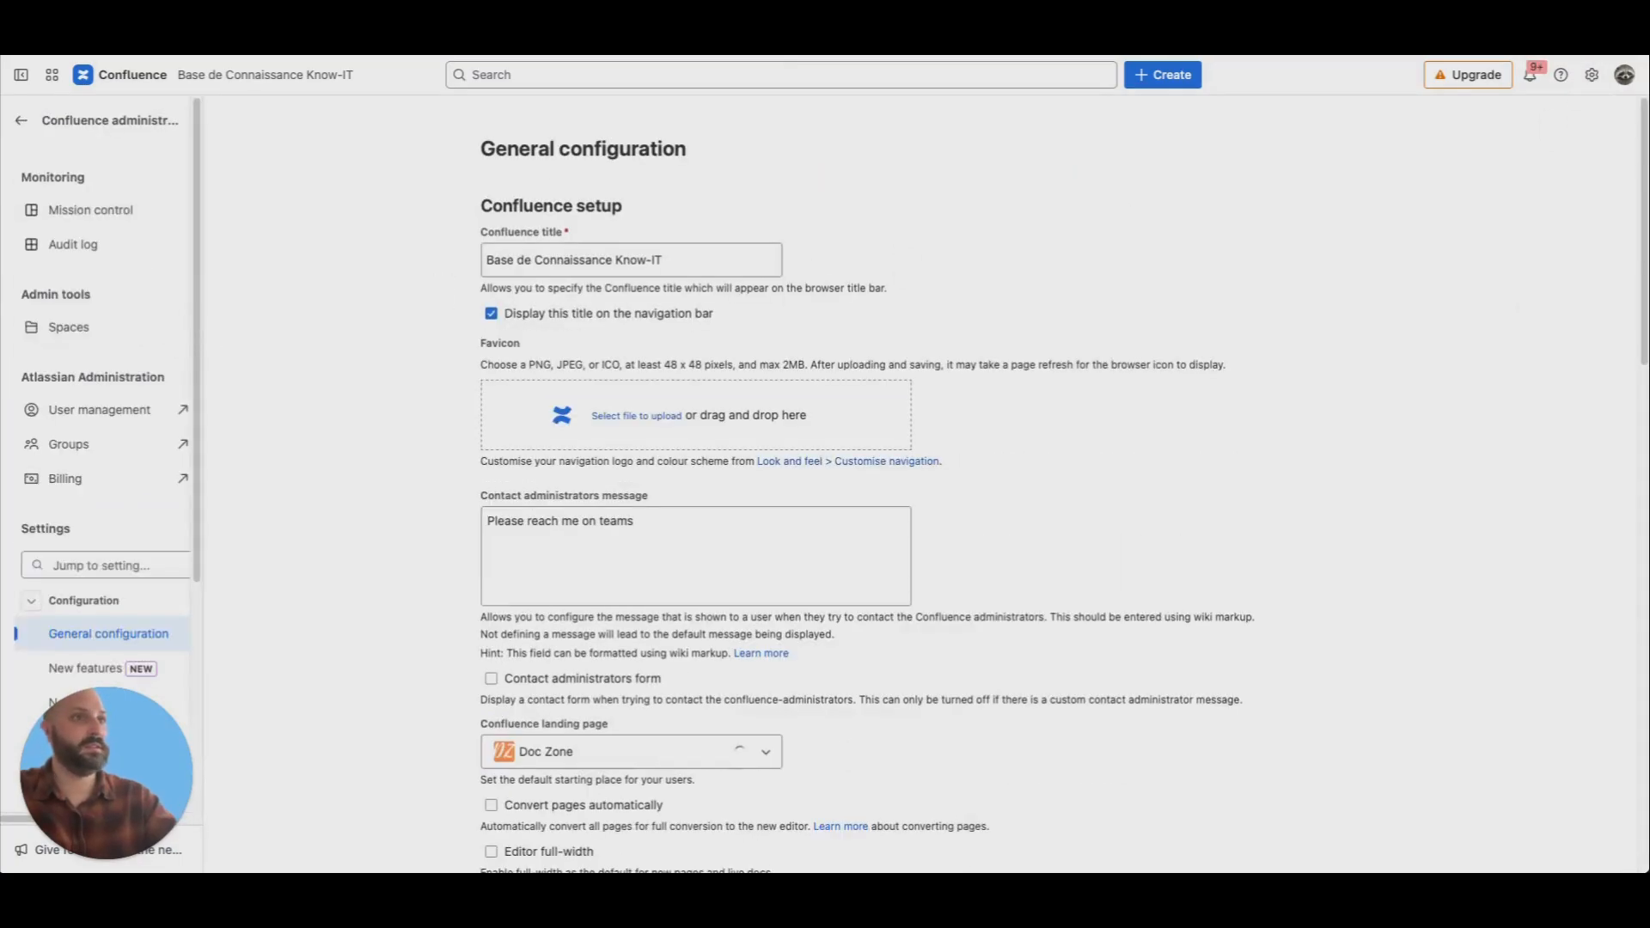
{"action": "scroll", "coordinate": [100, 498], "scroll_direction": "down", "scroll_amount": 4}
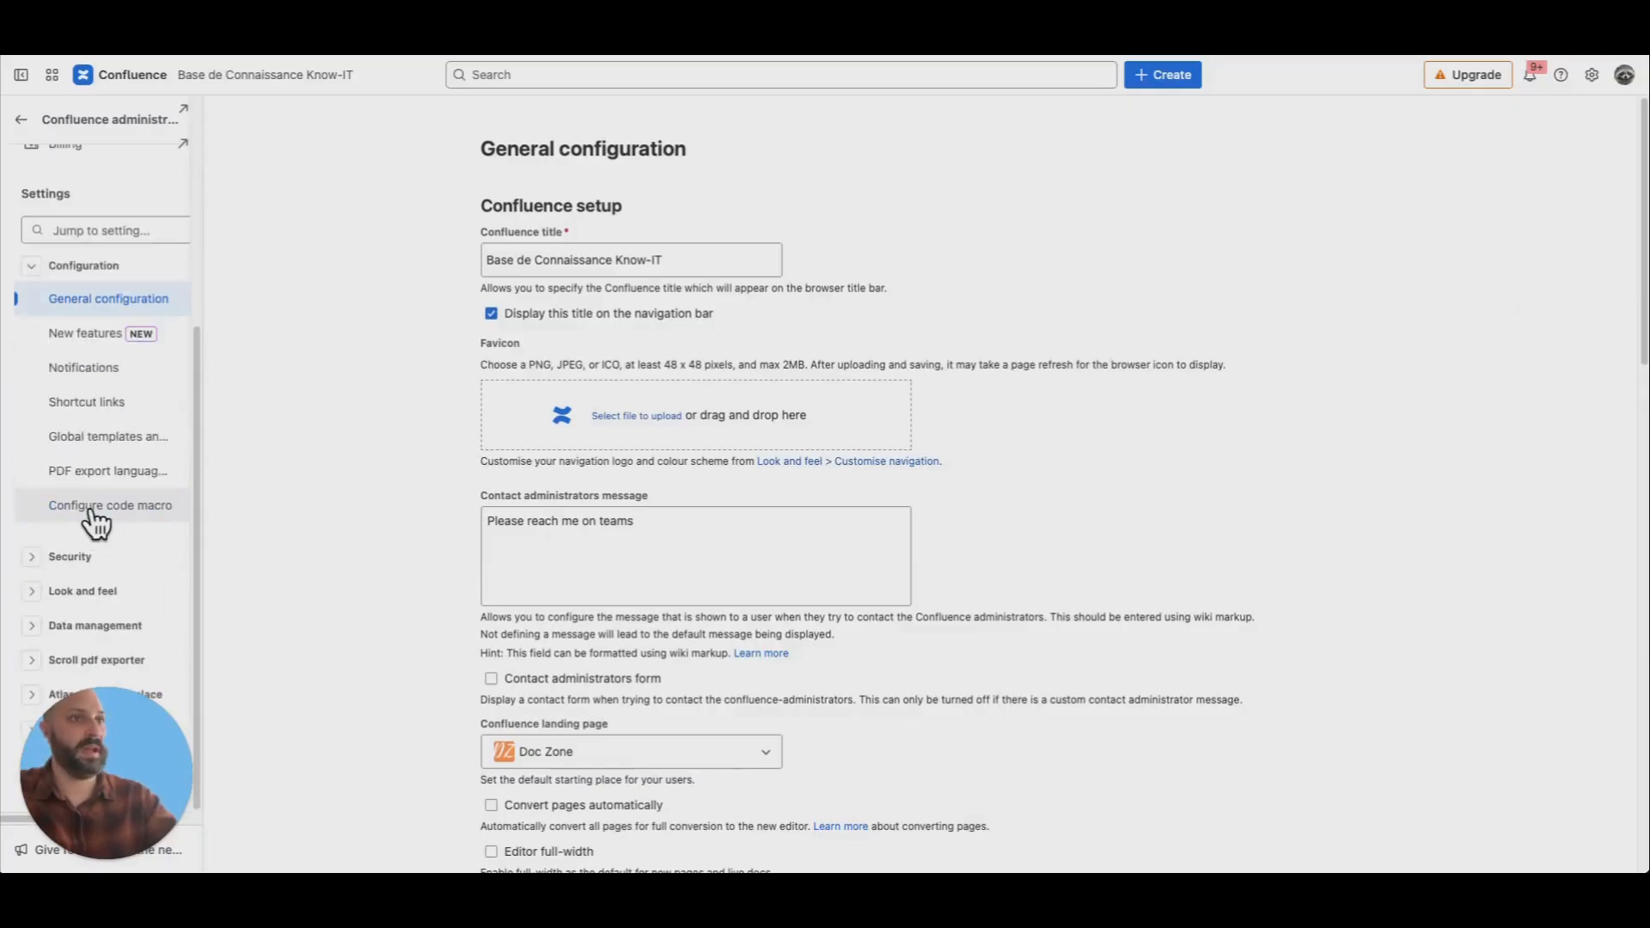
{"action": "left_click", "coordinate": [32, 595]}
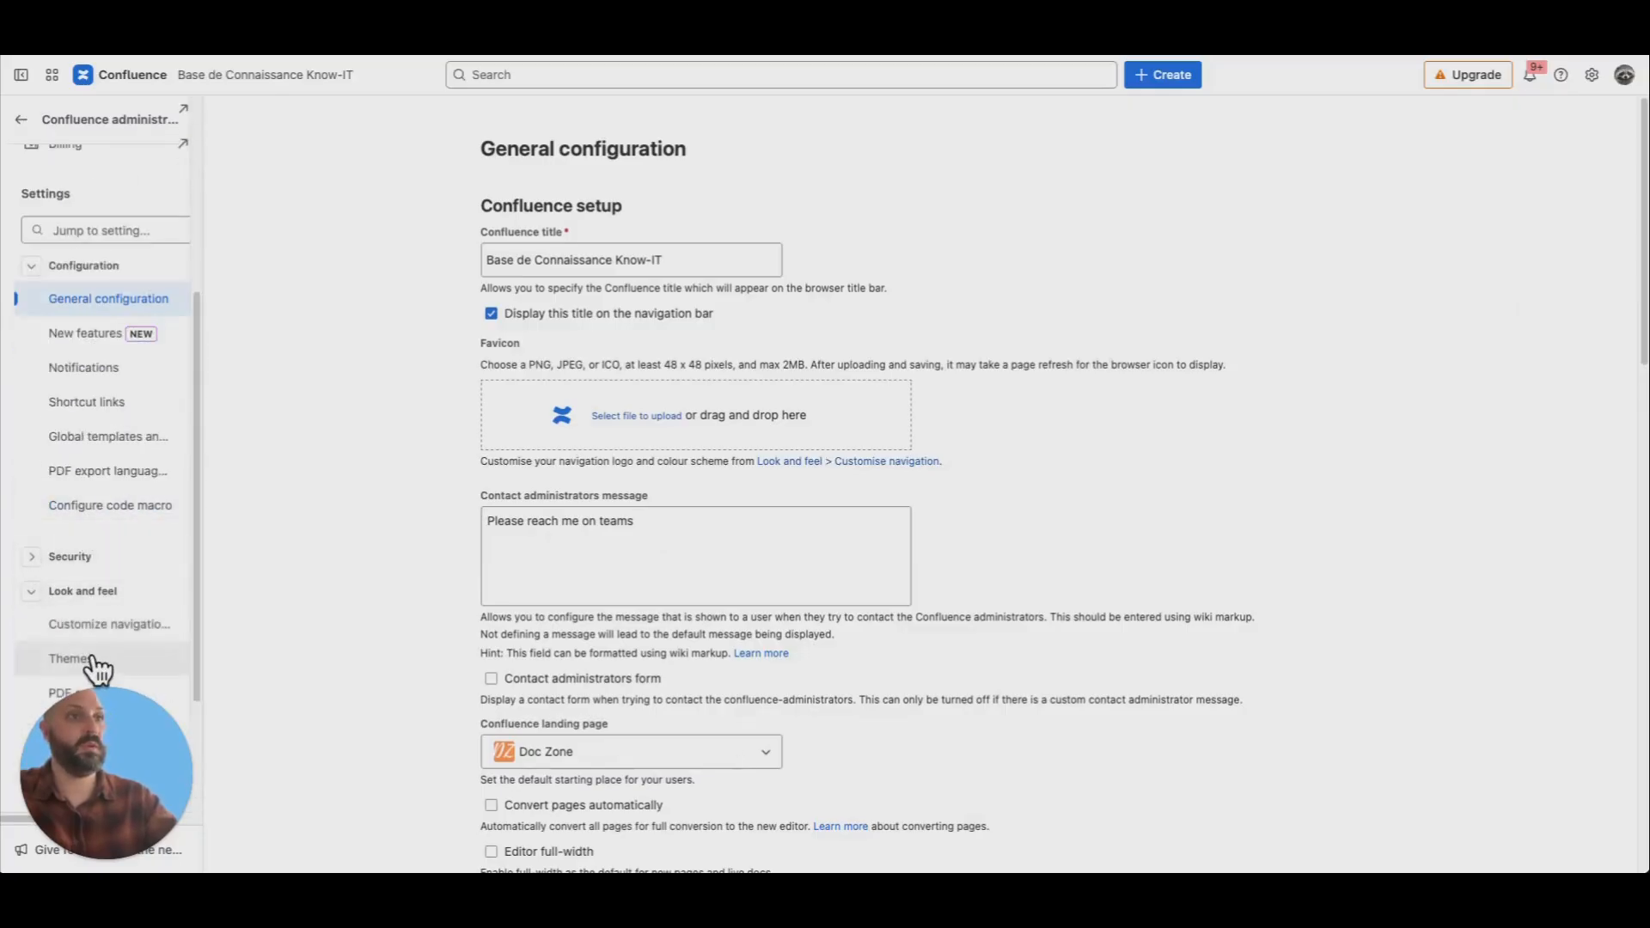
{"action": "scroll", "coordinate": [119, 665], "scroll_direction": "down", "scroll_amount": 2}
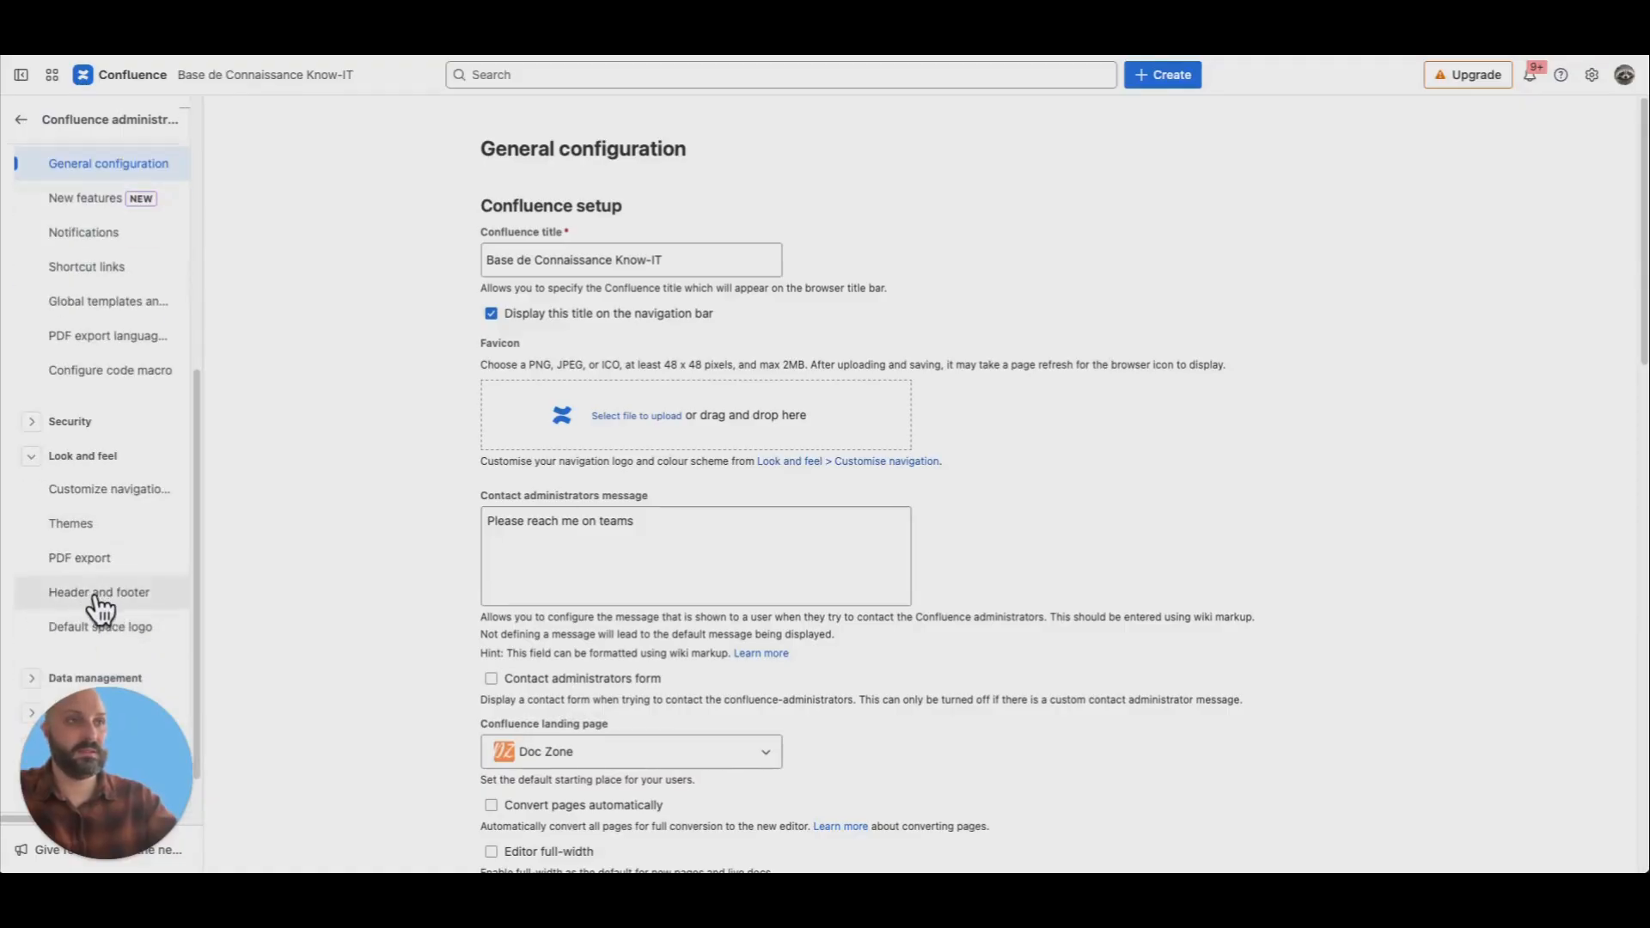
{"action": "left_click", "coordinate": [97, 600]}
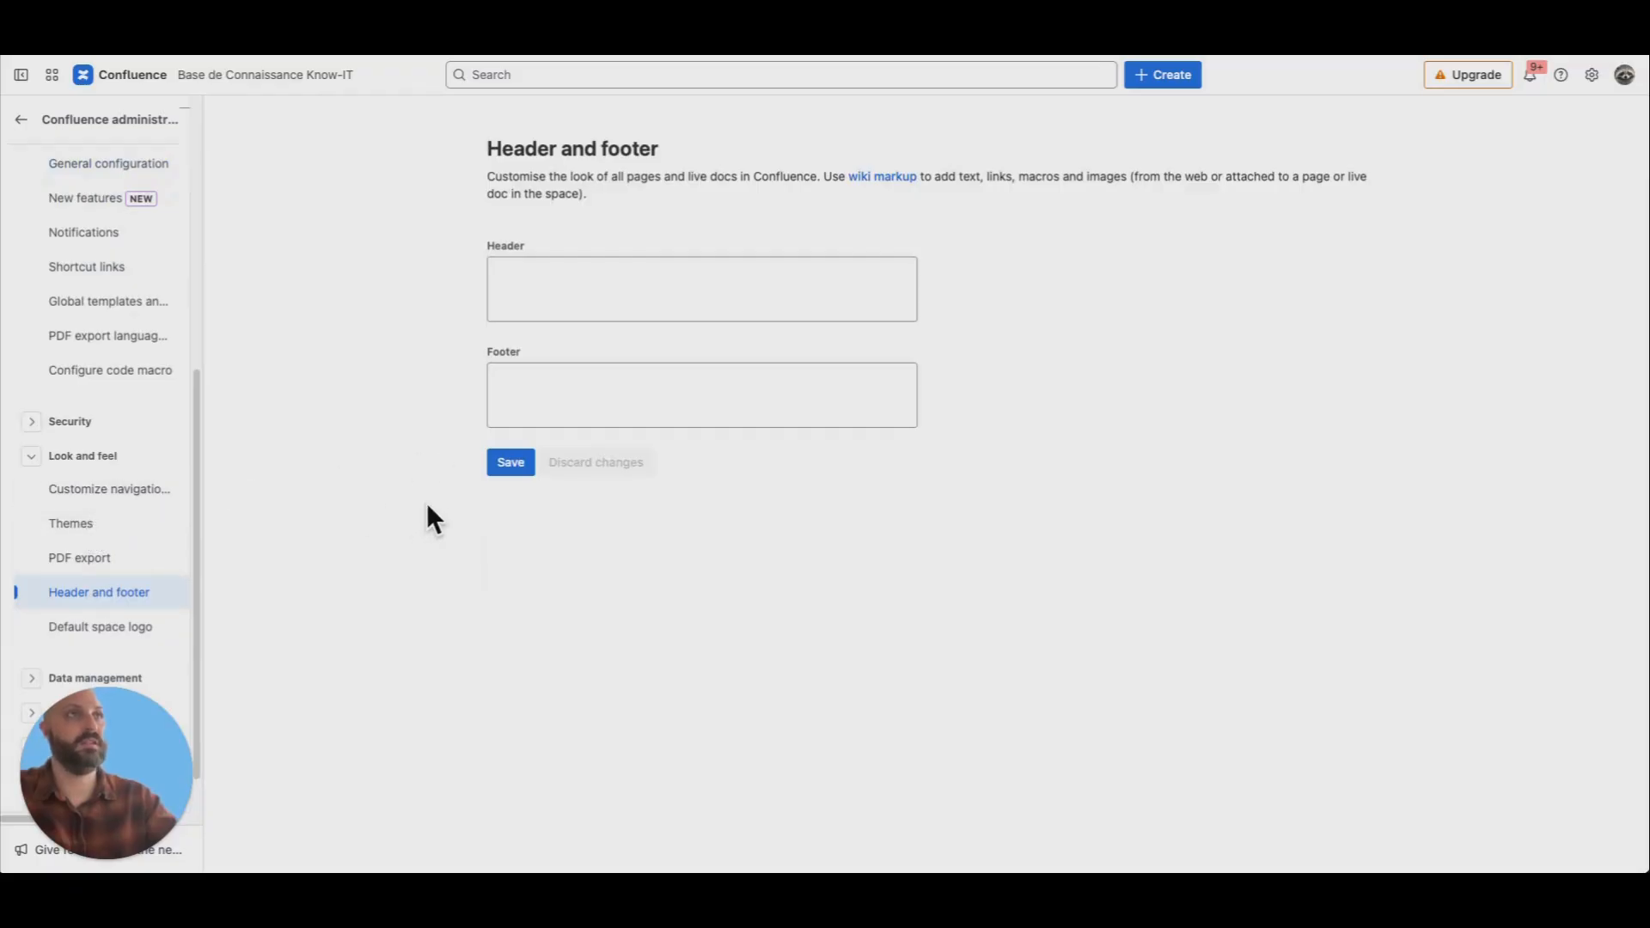
{"action": "left_click", "coordinate": [545, 279]}
{"action": "left_click_drag", "start_coordinate": [530, 246], "coordinate": [475, 247]}
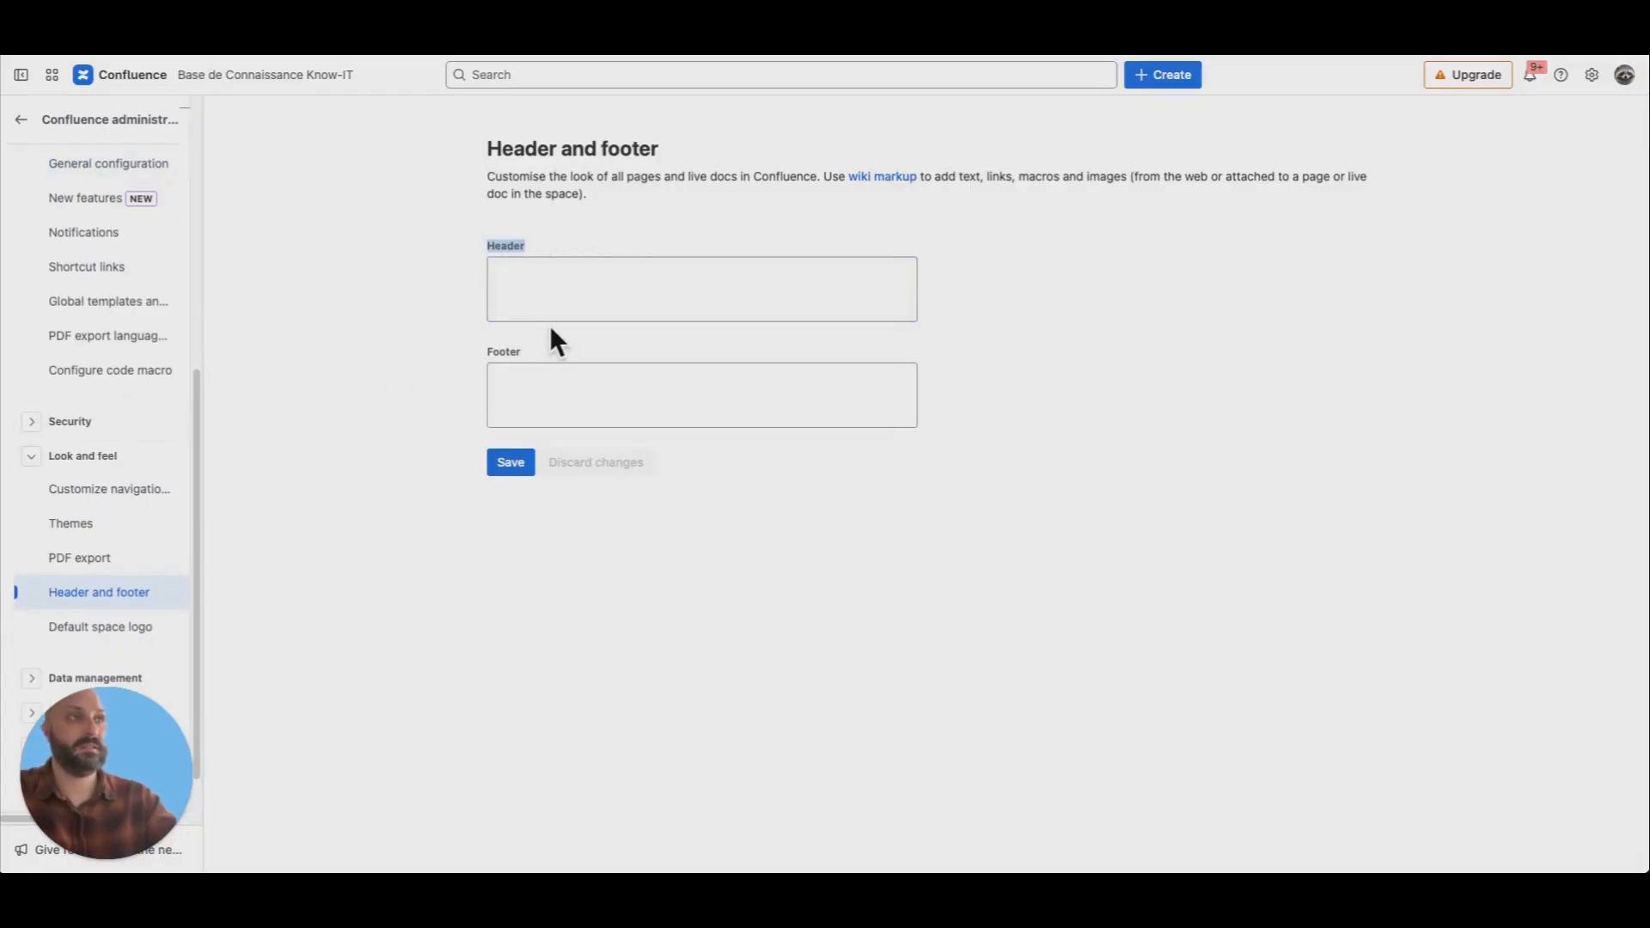
{"action": "left_click", "coordinate": [597, 266]}
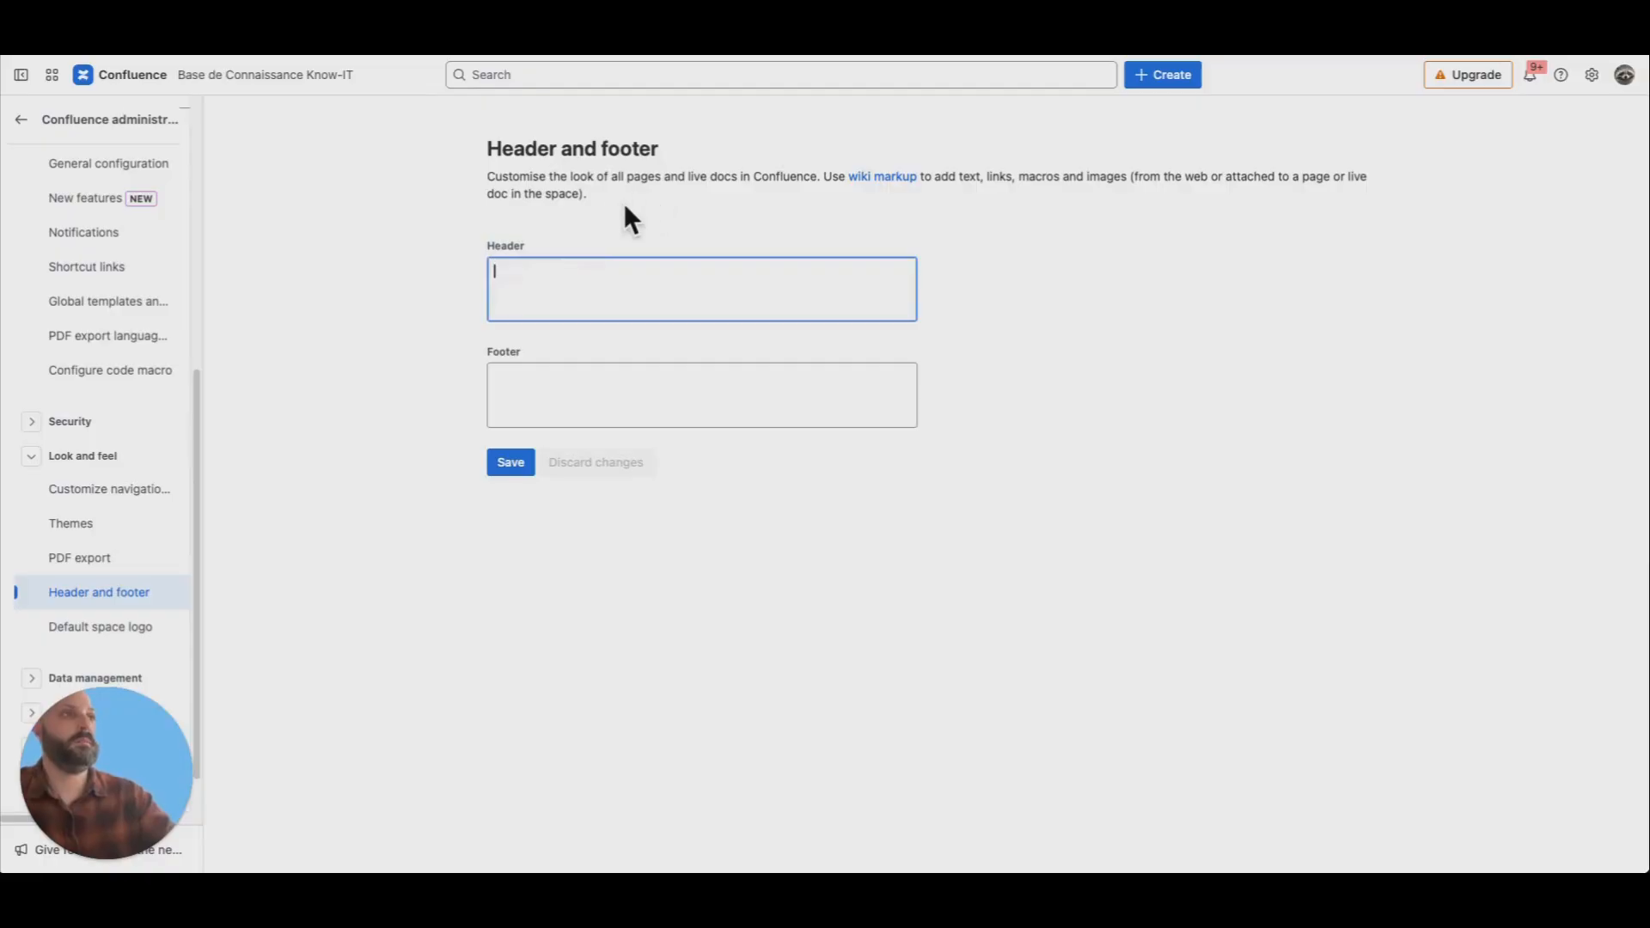